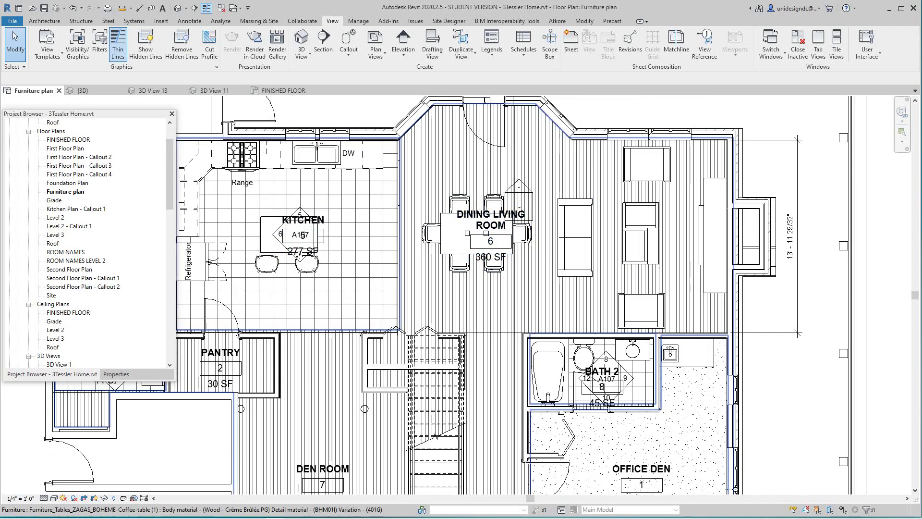
- Examine the furniture plan and the interior perspectives 3D View 11 and 3D View 13
scroll(677, 229, down, 2)
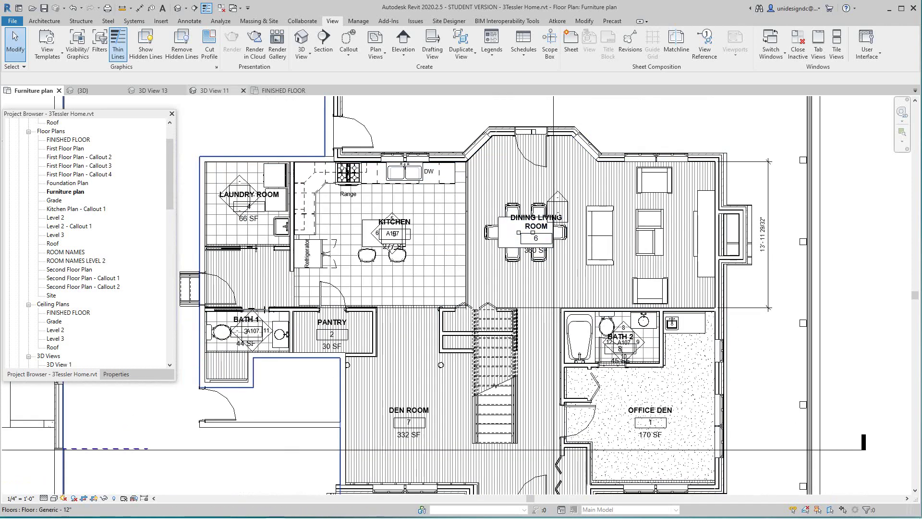
click(214, 90)
scroll(353, 275, up, 2)
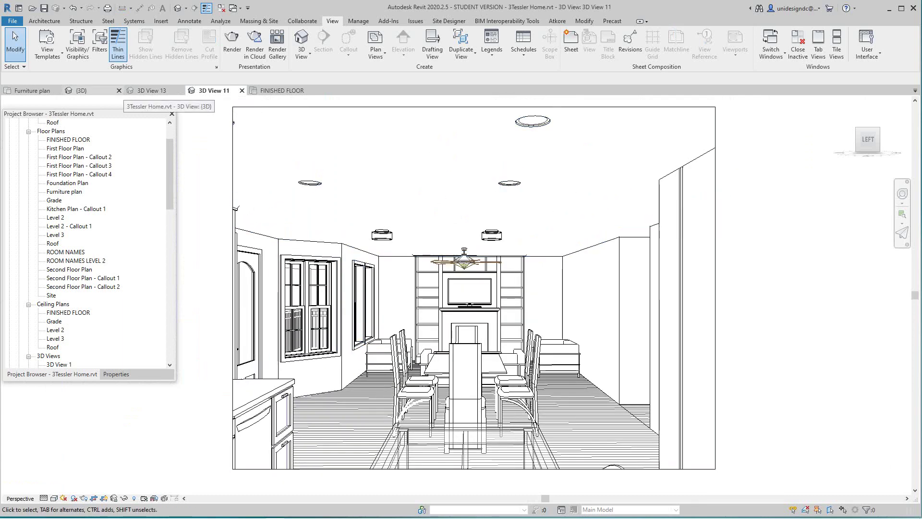
click(151, 91)
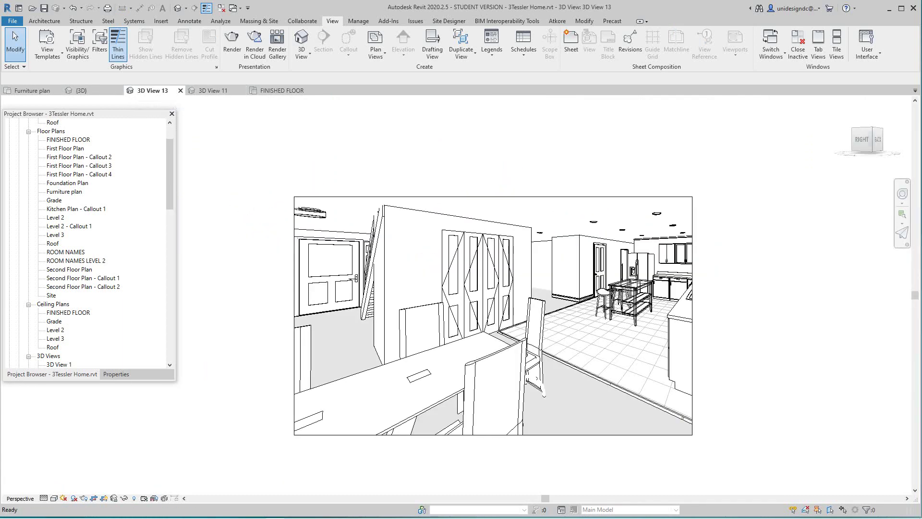
scroll(531, 301, up, 1)
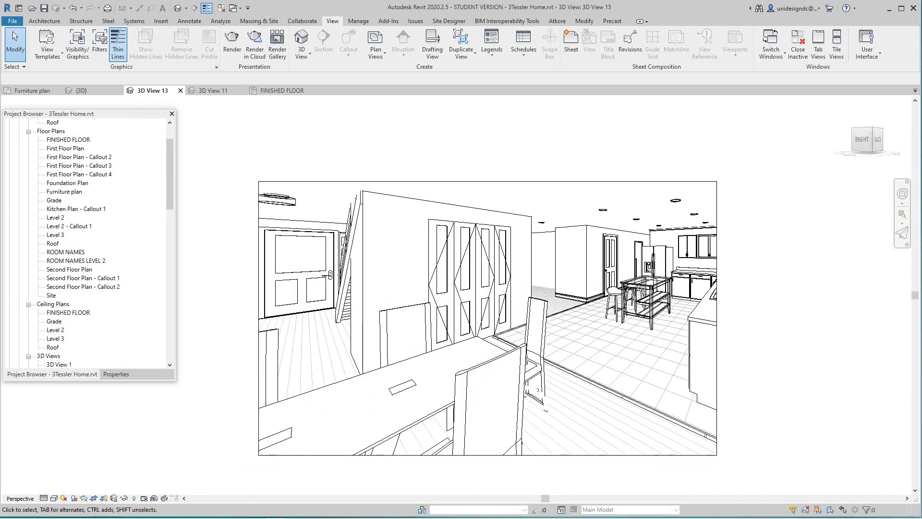
scroll(585, 390, up, 3)
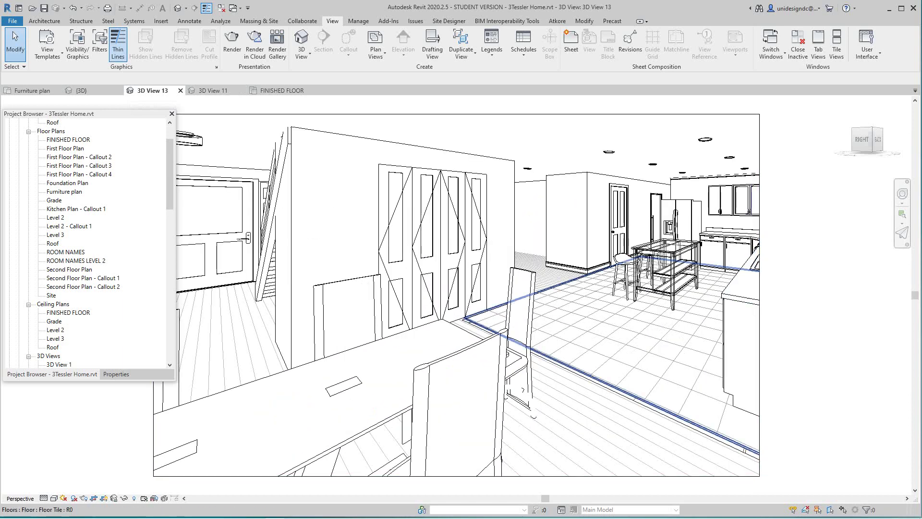
scroll(600, 298, up, 3)
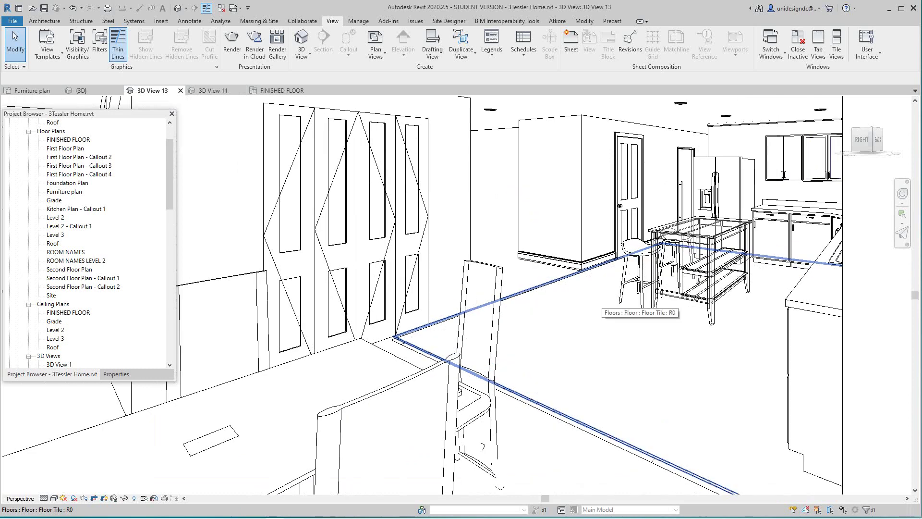
scroll(591, 307, down, 5)
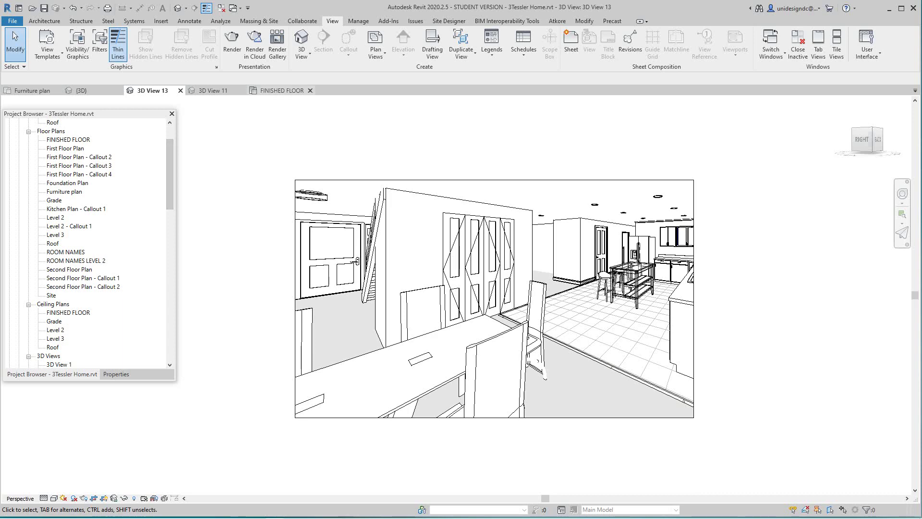
- Return to the Furniture plan and open the L-shaped outdoor sofa's family for editing
click(31, 91)
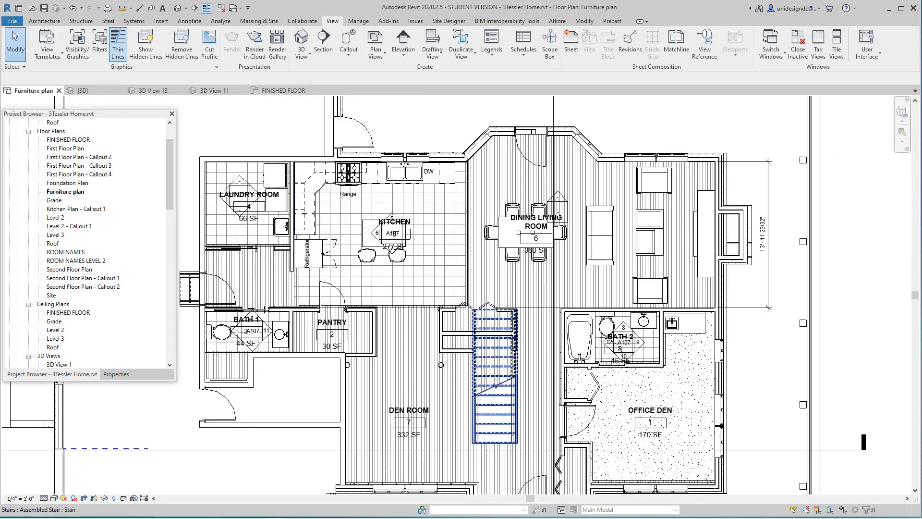
scroll(508, 312, up, 1)
middle_drag(675, 263, 623, 284)
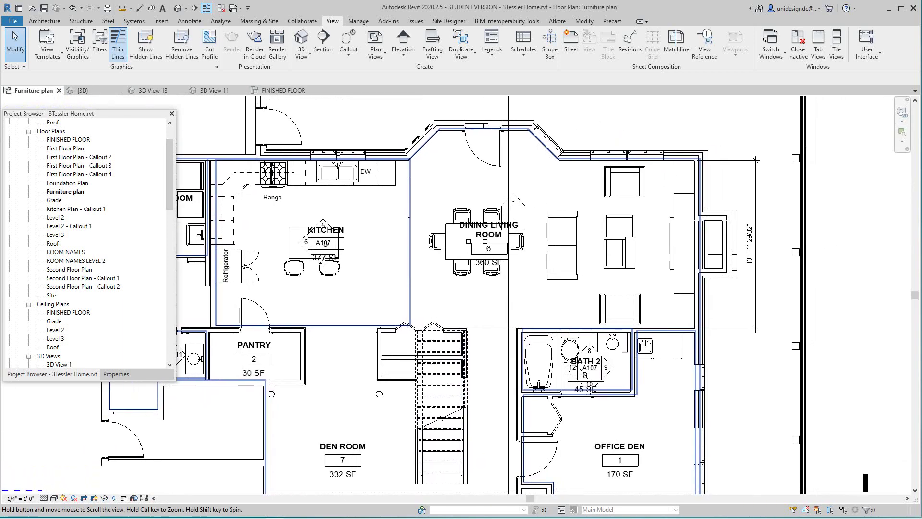
scroll(623, 284, down, 2)
middle_drag(624, 207, 615, 292)
scroll(632, 179, up, 3)
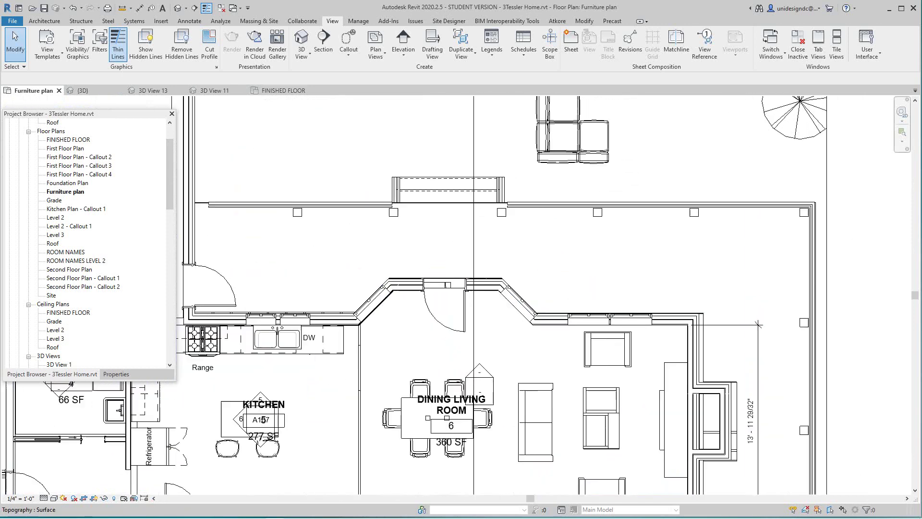
click(547, 151)
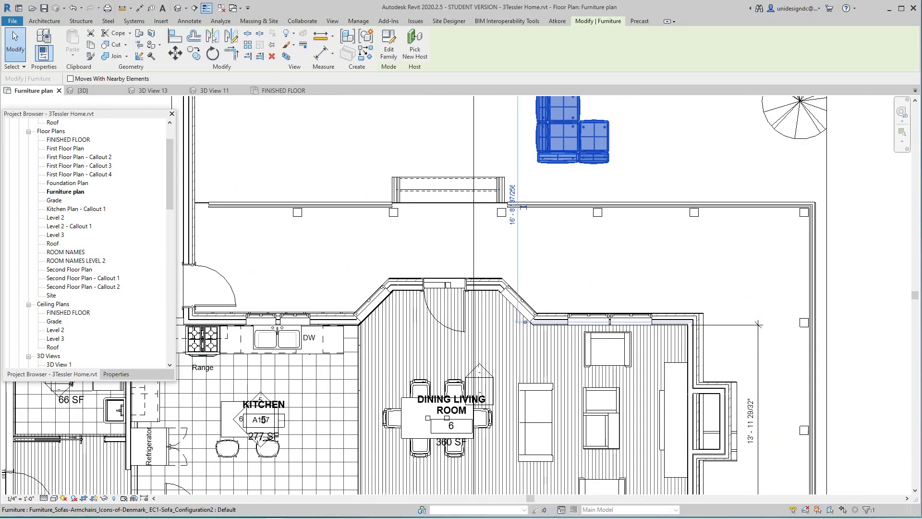
click(389, 44)
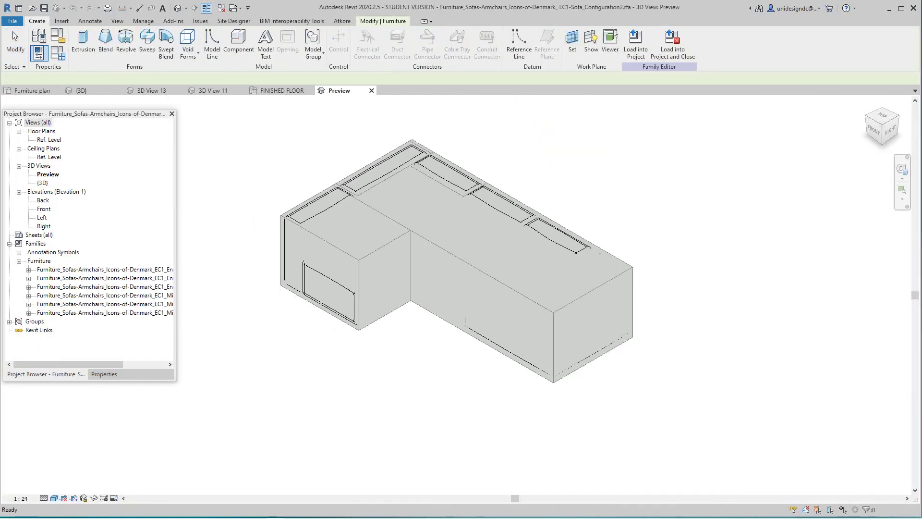
- Check the sofa family's Material parameter in its family types, and close the family without changing it
click(384, 293)
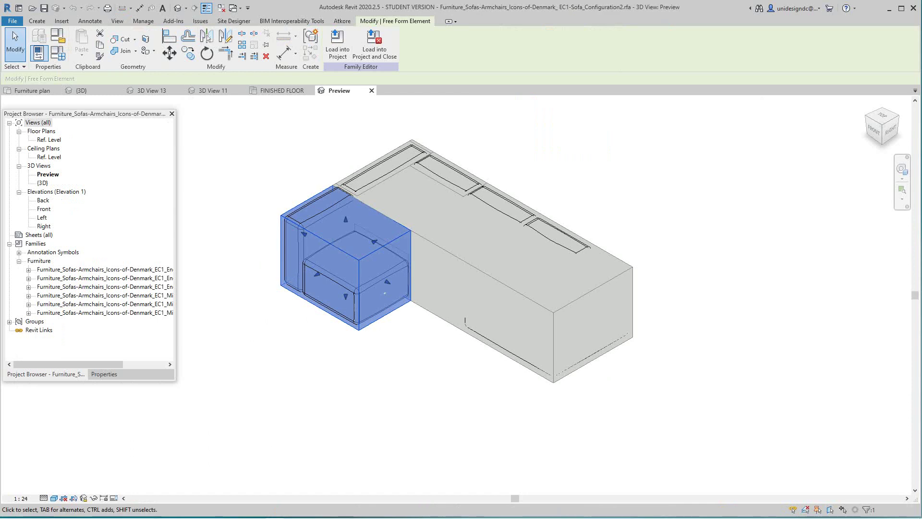
key(Escape)
click(39, 53)
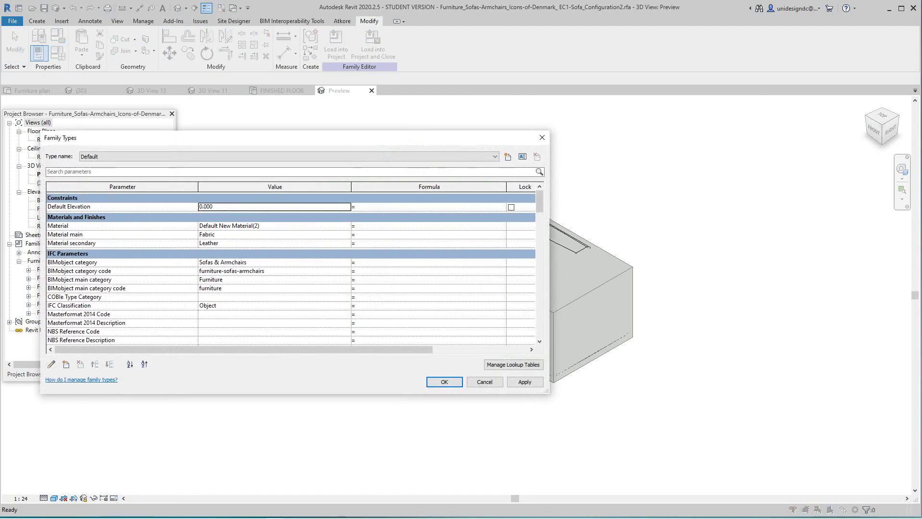
click(274, 226)
click(347, 226)
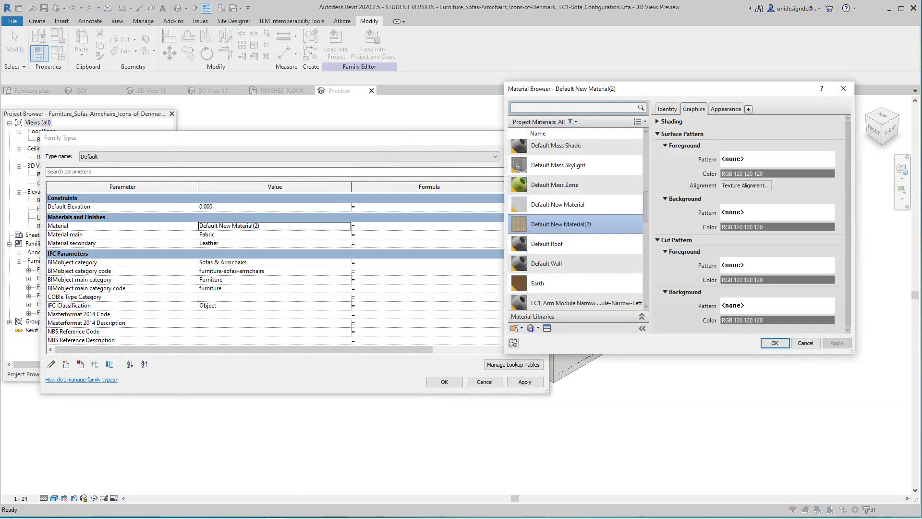
click(775, 342)
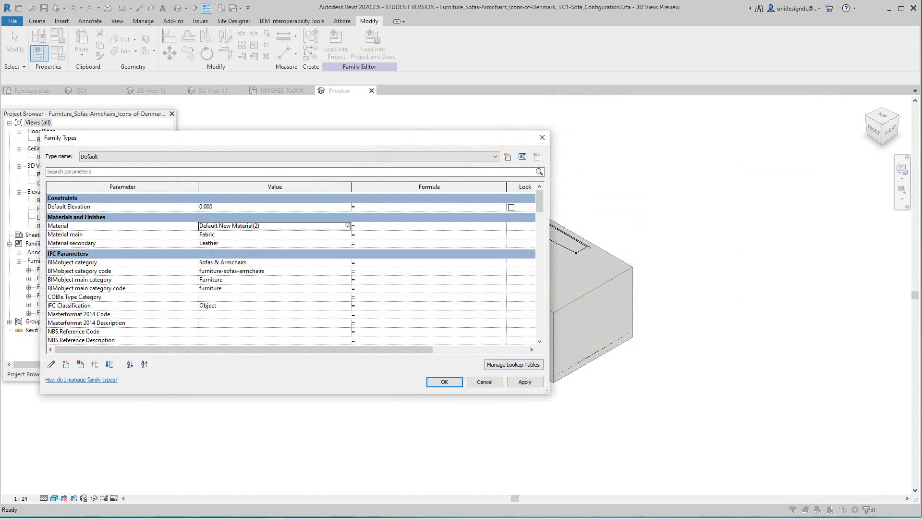
click(484, 382)
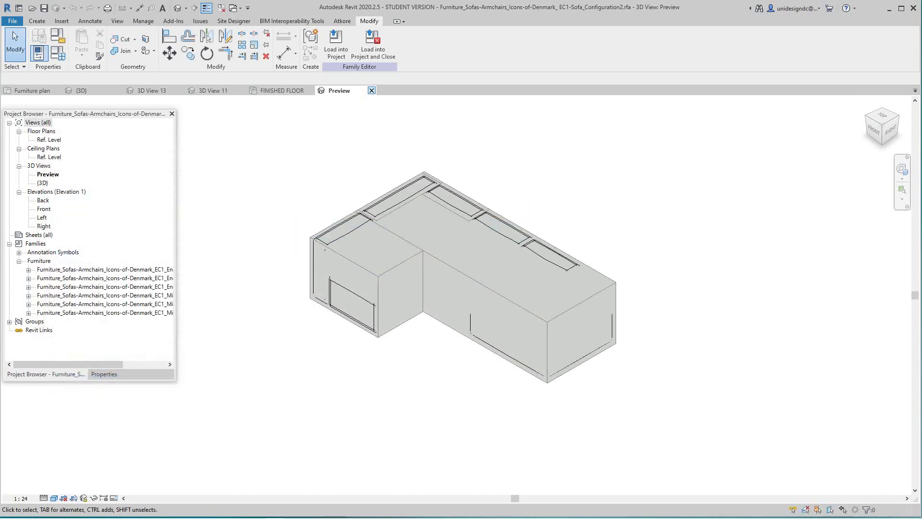
click(371, 91)
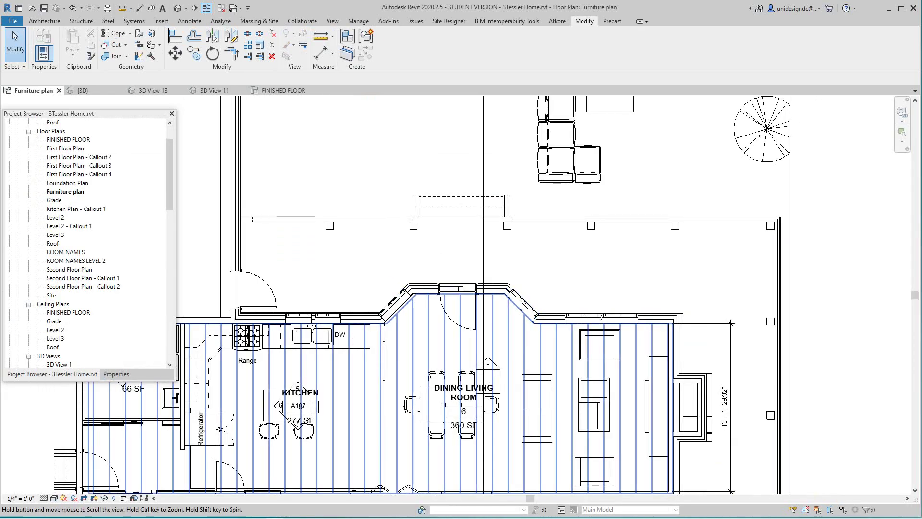
- Examine the dining and living room furniture in the plan and in the 3D View 11 perspective
mouse_move(550, 402)
middle_down()
mouse_move(500, 283)
mouse_move(463, 319)
middle_up()
scroll(500, 282, down, 1)
scroll(500, 283, up, 6)
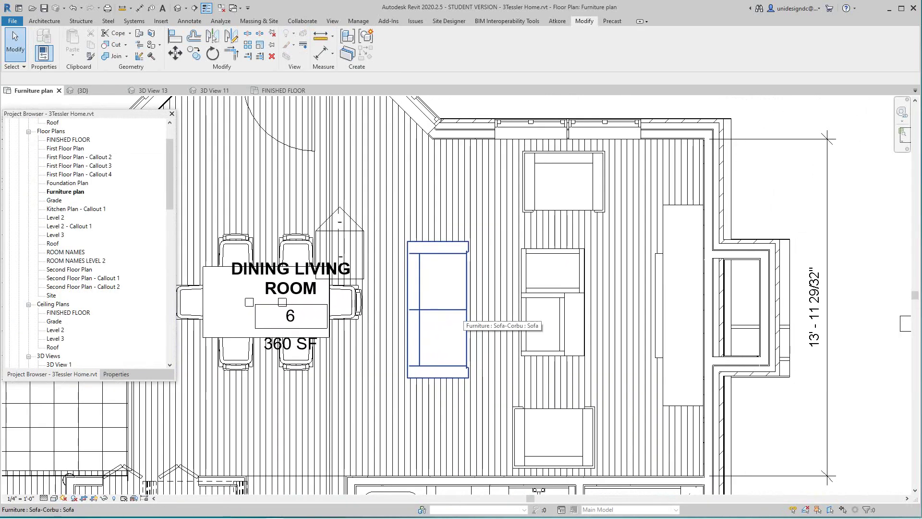
scroll(463, 319, down, 5)
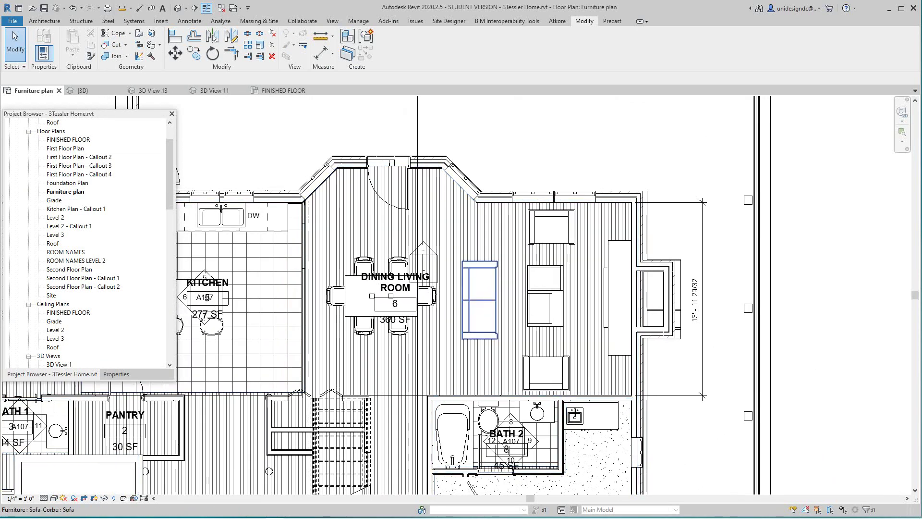
scroll(499, 313, down, 1)
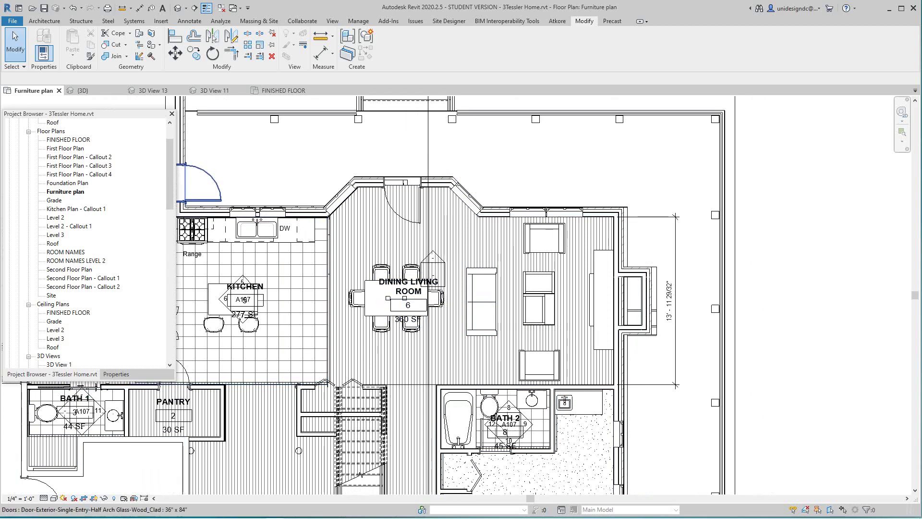
click(215, 90)
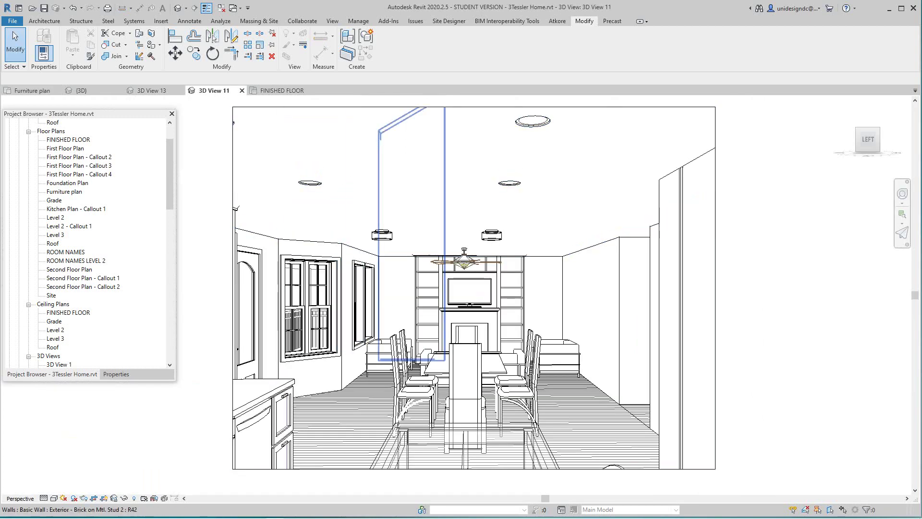
scroll(519, 423, up, 2)
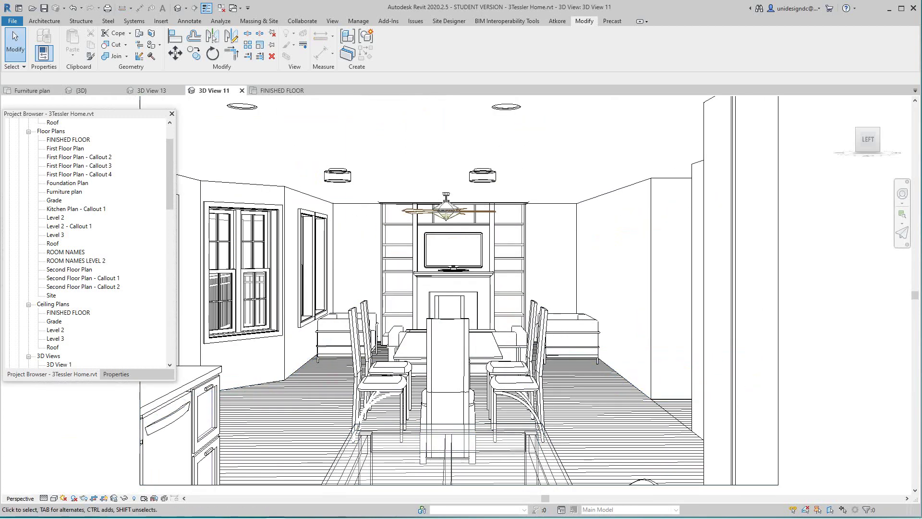
middle_drag(520, 423, 523, 376)
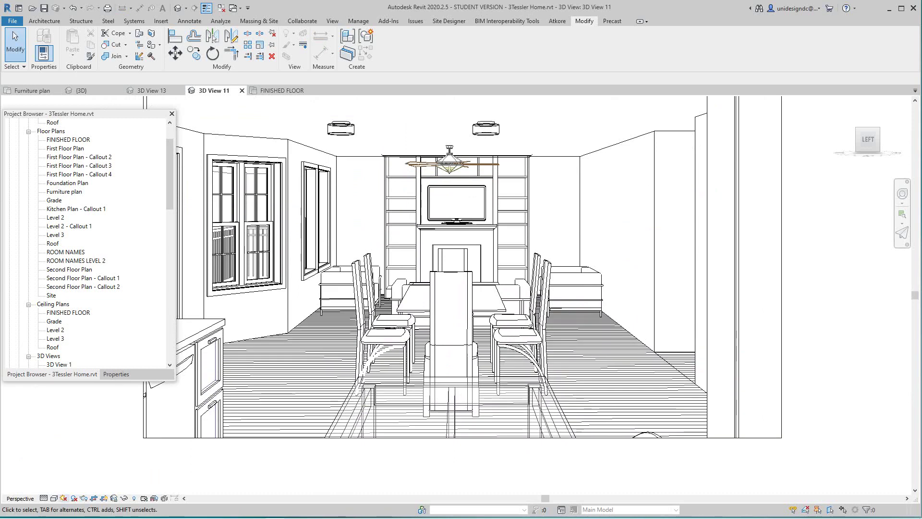
- Preview 3D View 11 in the Consistent Colors and Realistic visual styles
click(54, 498)
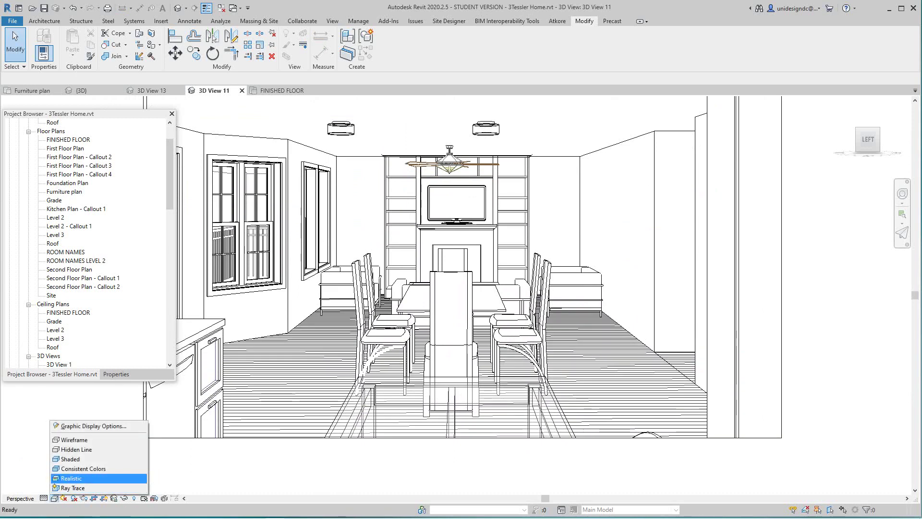
click(79, 469)
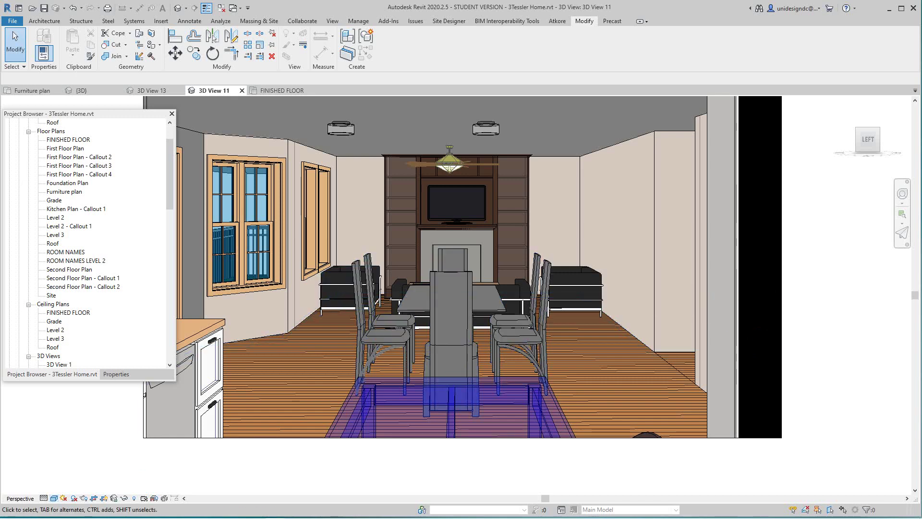
click(53, 498)
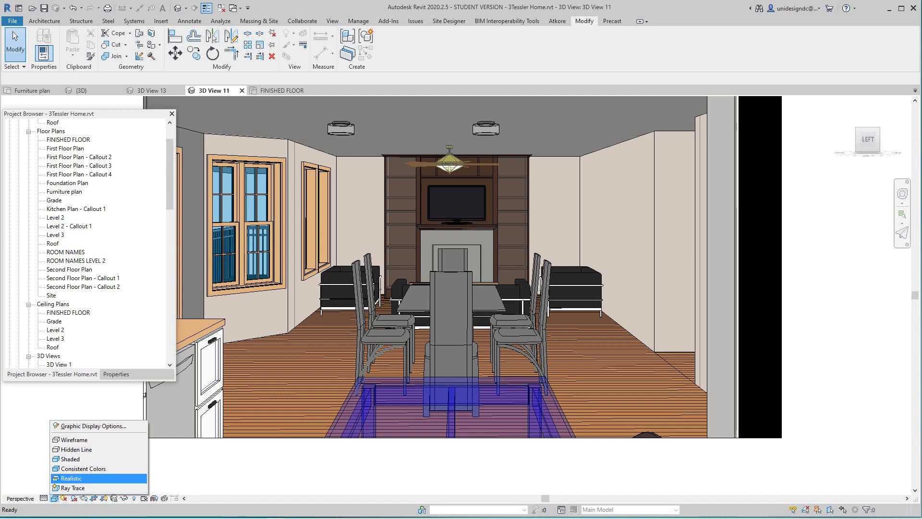
click(72, 477)
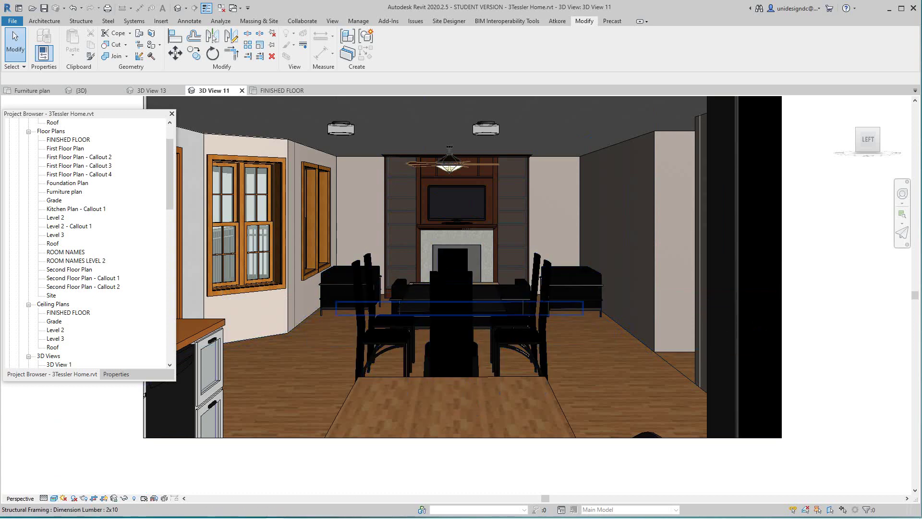
scroll(569, 292, down, 2)
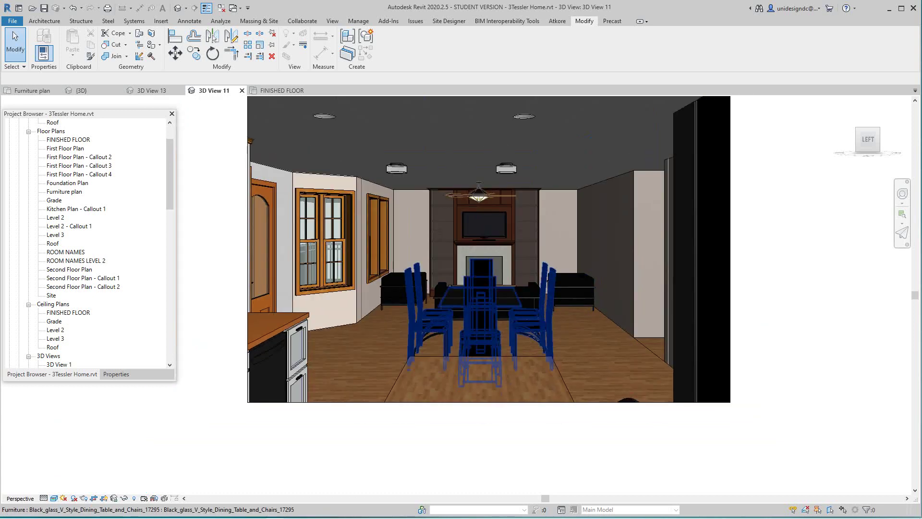
- Set 3D View 11's visual style to Shaded and open the FINISHED FLOOR reflected ceiling plan
click(54, 498)
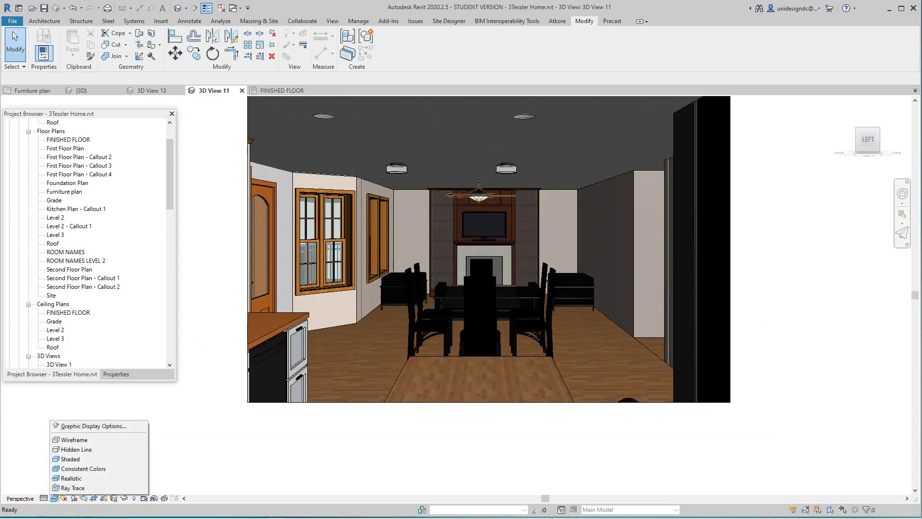
click(70, 458)
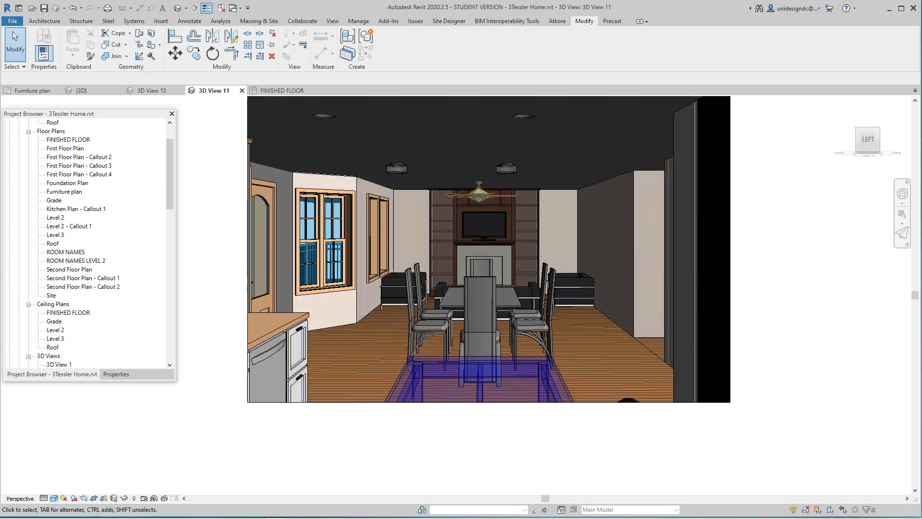
scroll(192, 457, down, 1)
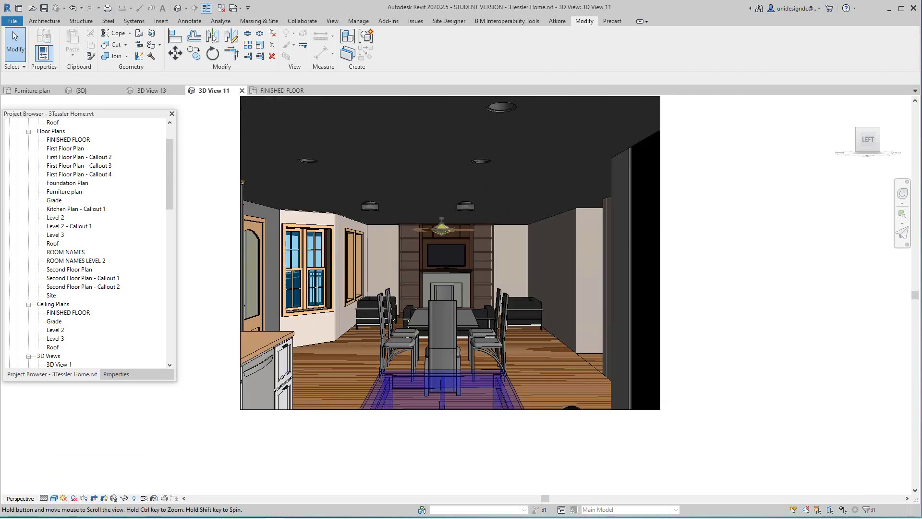
scroll(493, 336, up, 1)
scroll(493, 336, down, 1)
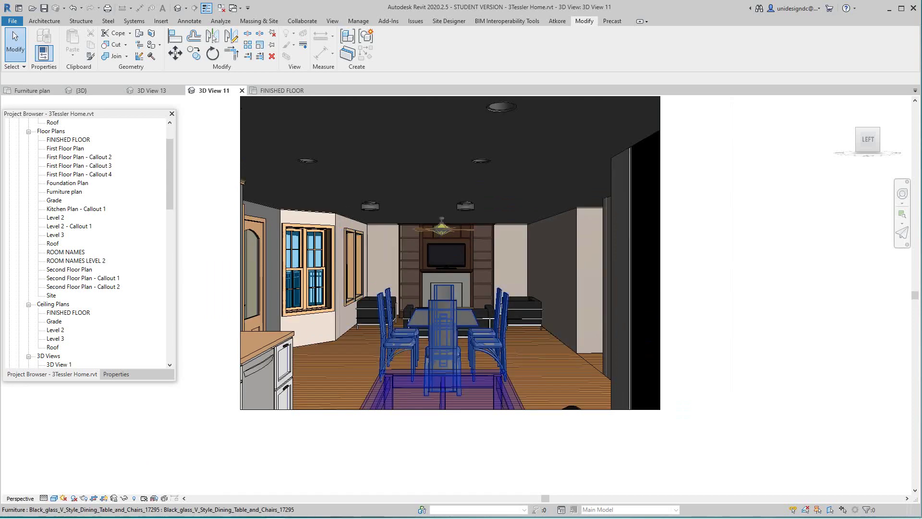
scroll(451, 331, down, 1)
scroll(485, 339, up, 3)
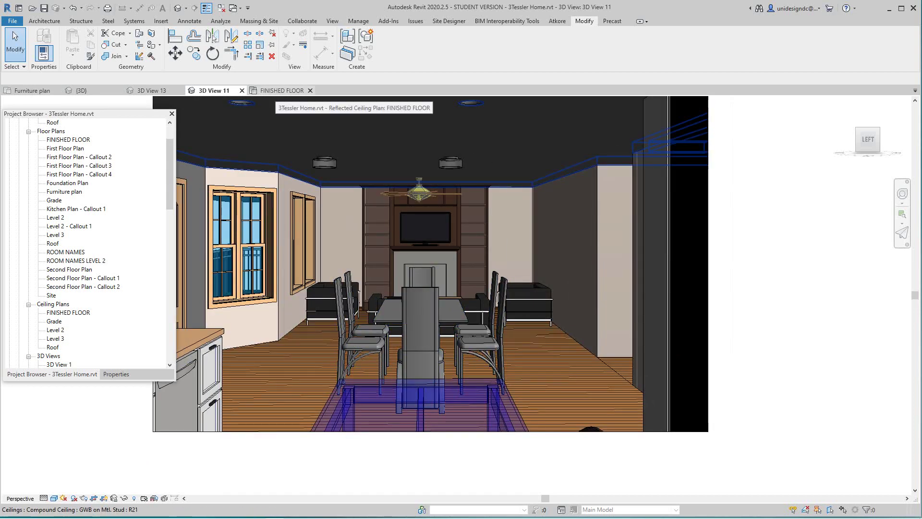
click(282, 90)
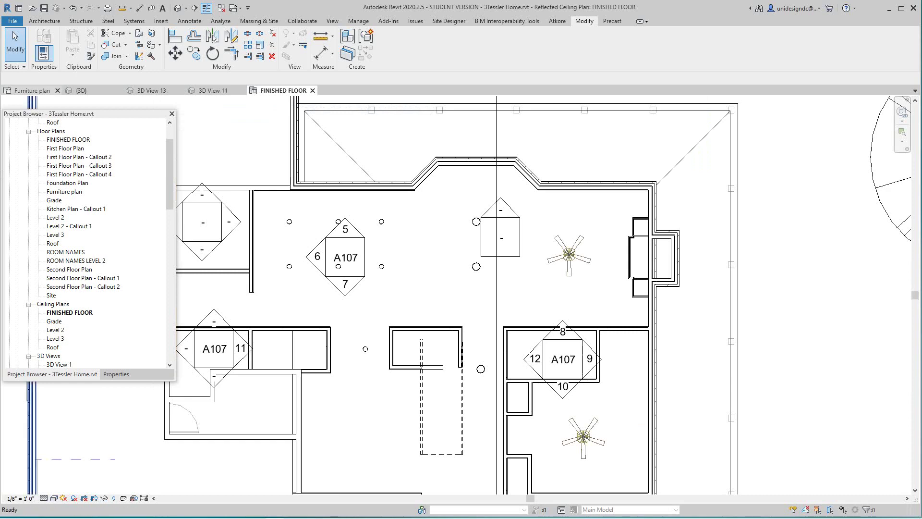
- Open the living room's Sofa-Corbu family for editing from the Furniture plan and show its family types
click(32, 90)
scroll(478, 296, up, 2)
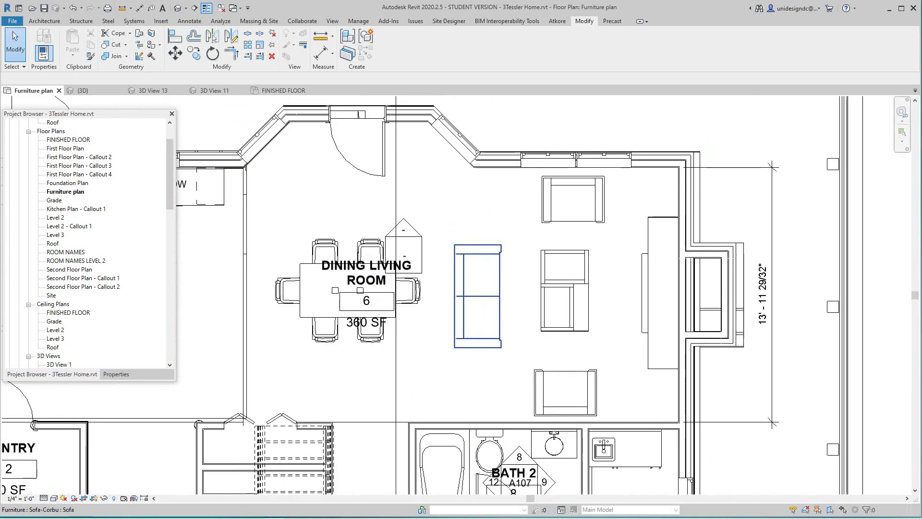
click(478, 295)
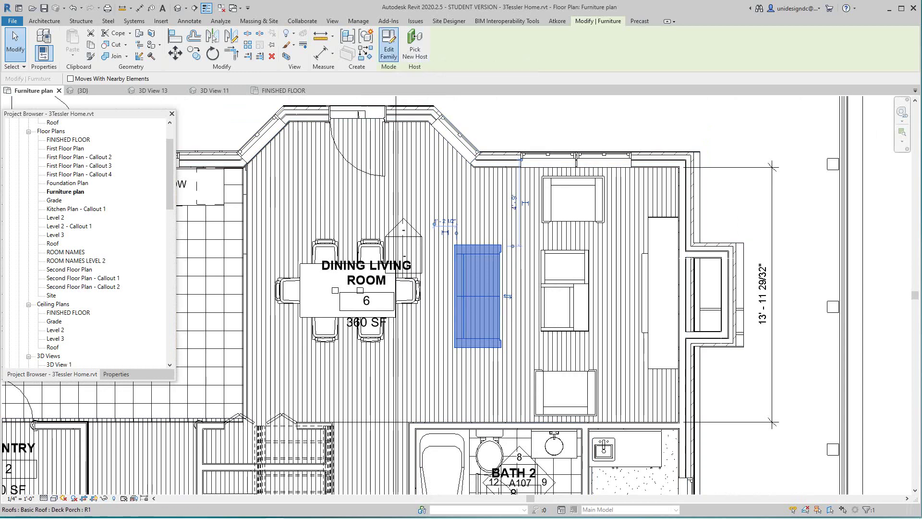
click(389, 48)
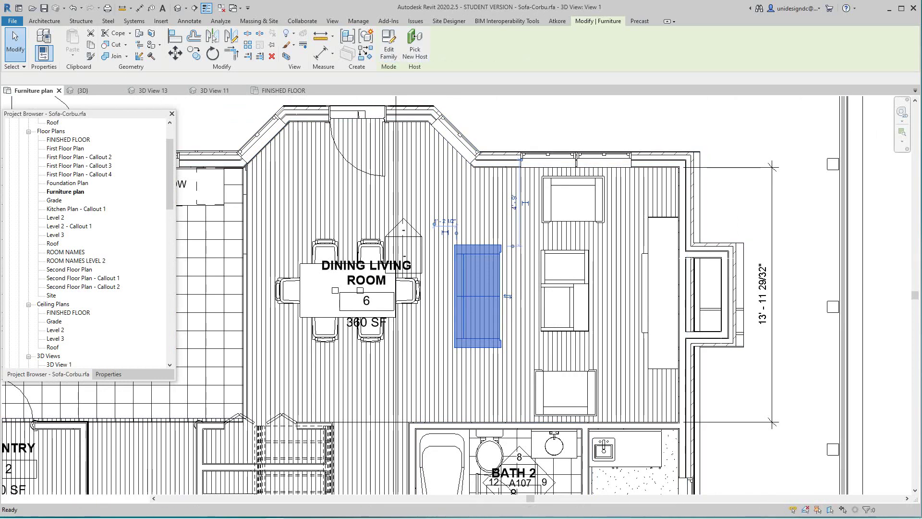
scroll(535, 272, down, 3)
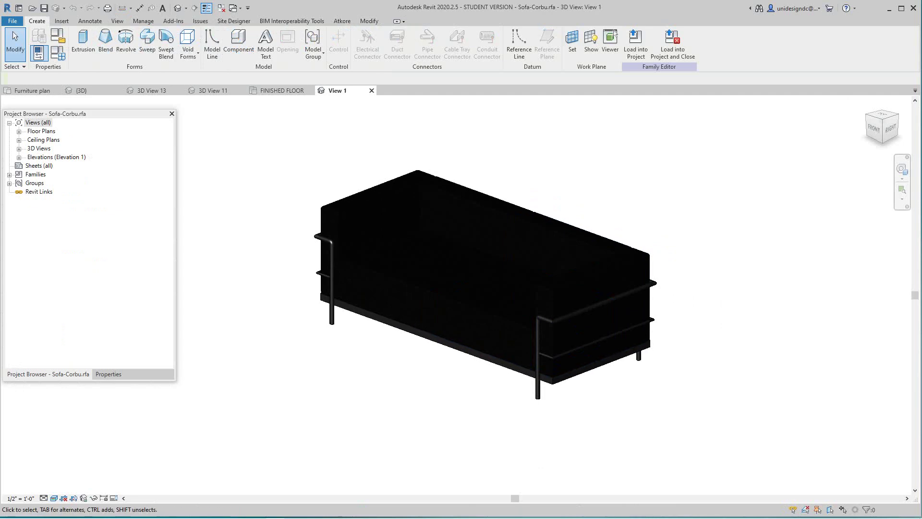
click(57, 53)
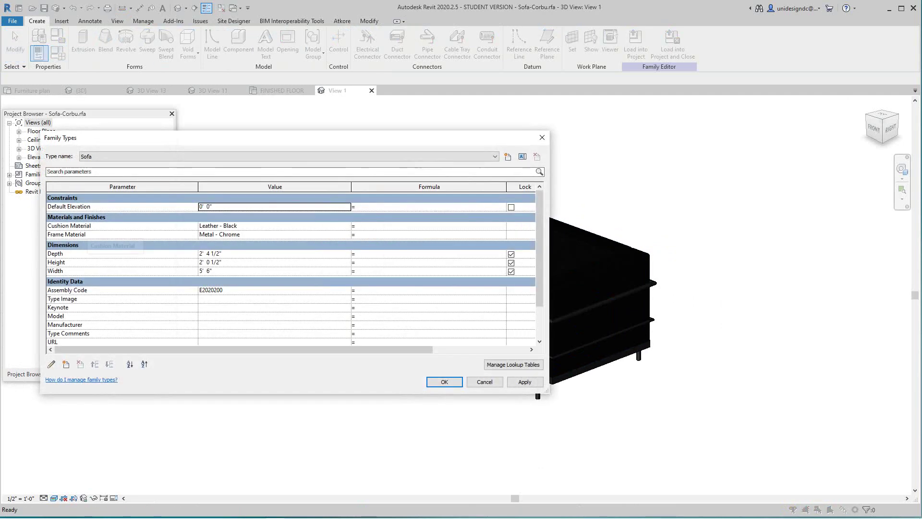
drag(271, 137, 238, 158)
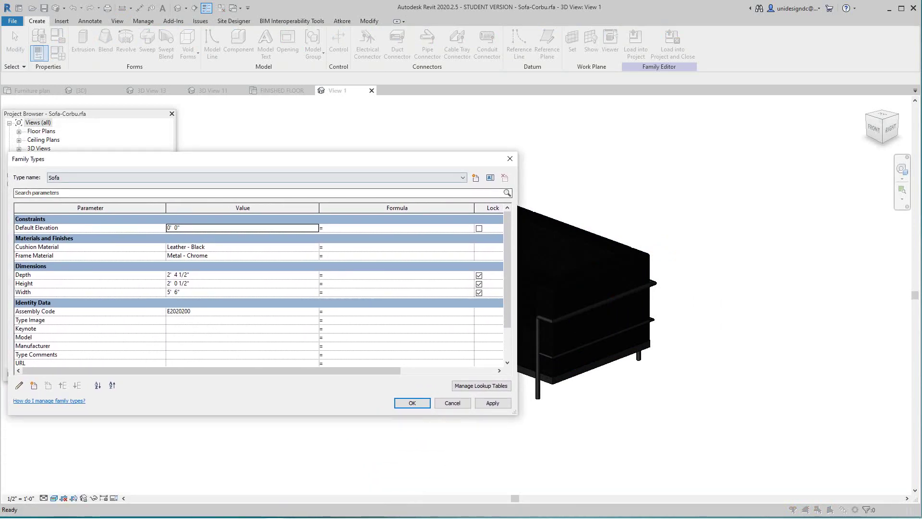
drag(329, 162, 517, 147)
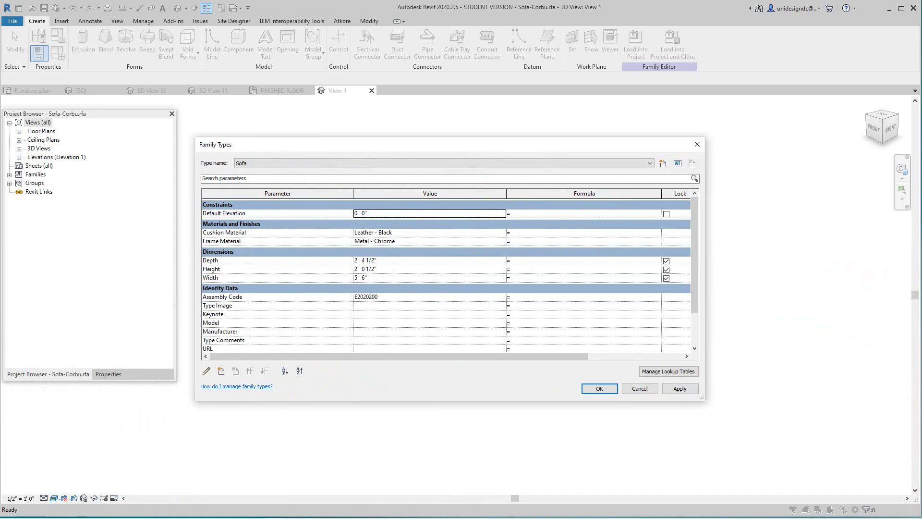
- Open the material selection for the sofa's Cushion Material parameter and browse the project materials
click(430, 232)
click(502, 233)
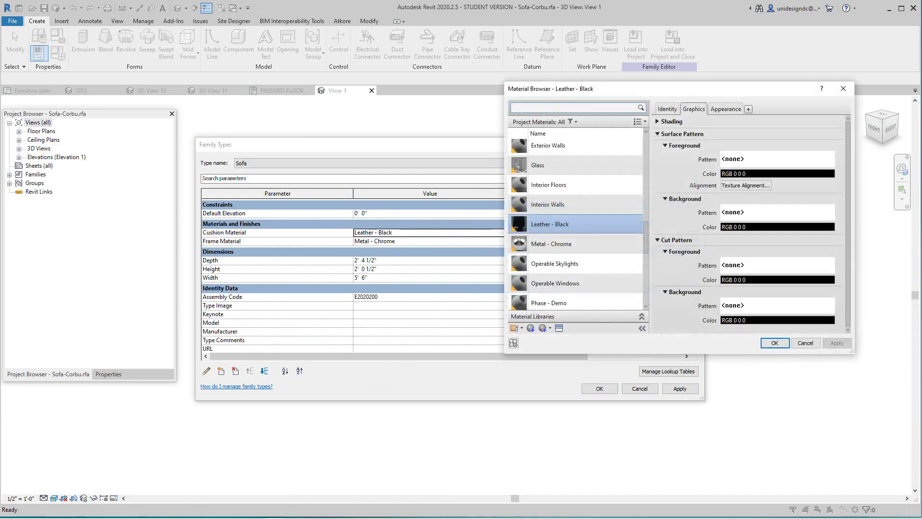
scroll(553, 257, down, 3)
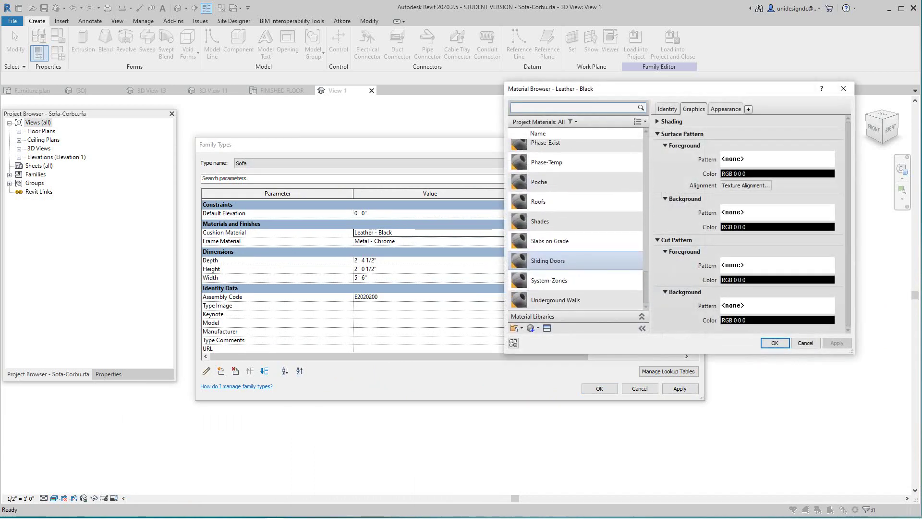
scroll(552, 269, up, 6)
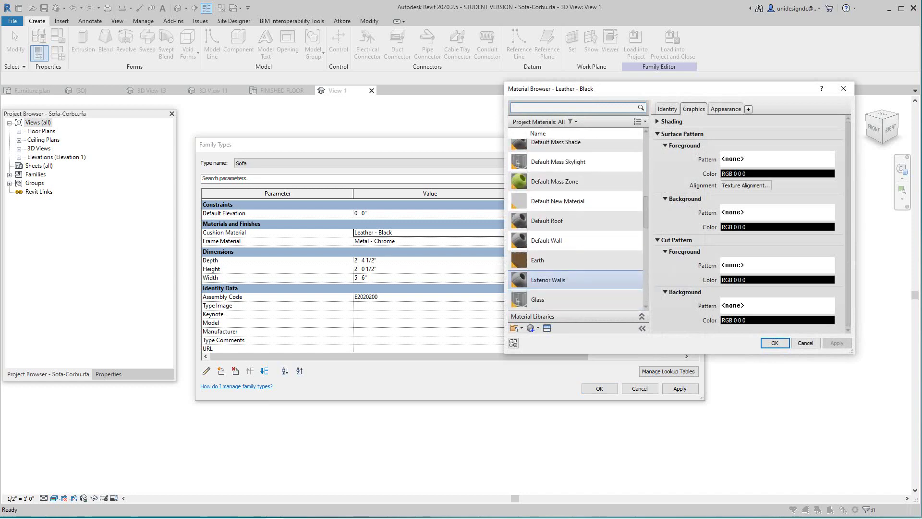
scroll(552, 283, up, 5)
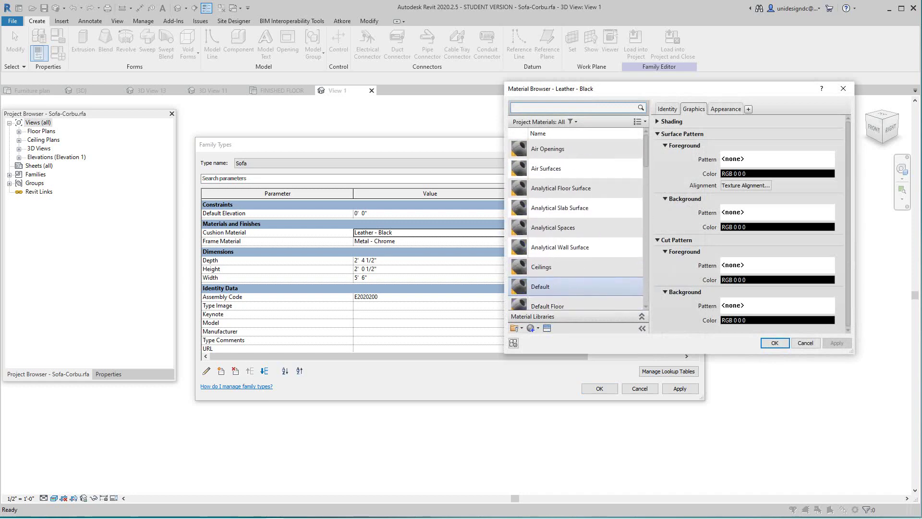
scroll(552, 287, down, 1)
scroll(552, 287, down, 4)
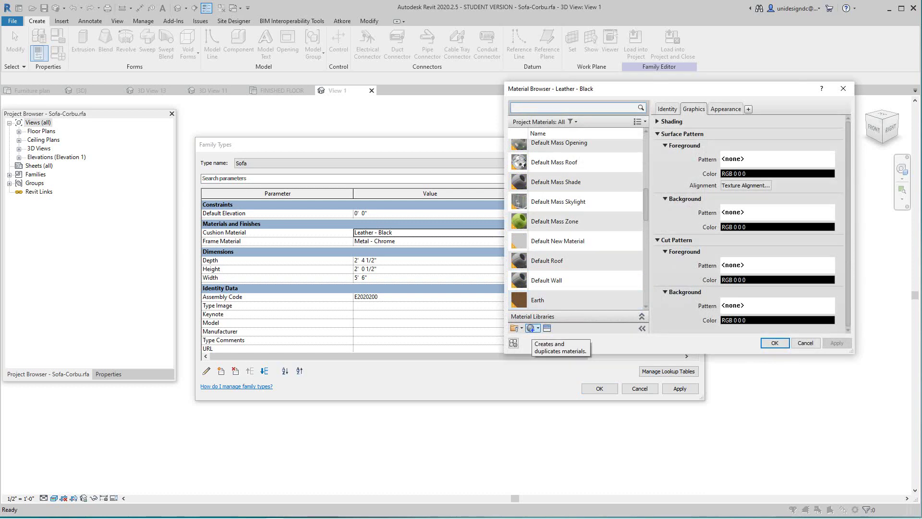
- Create a new material and name it SOFA MATERIAL
click(534, 328)
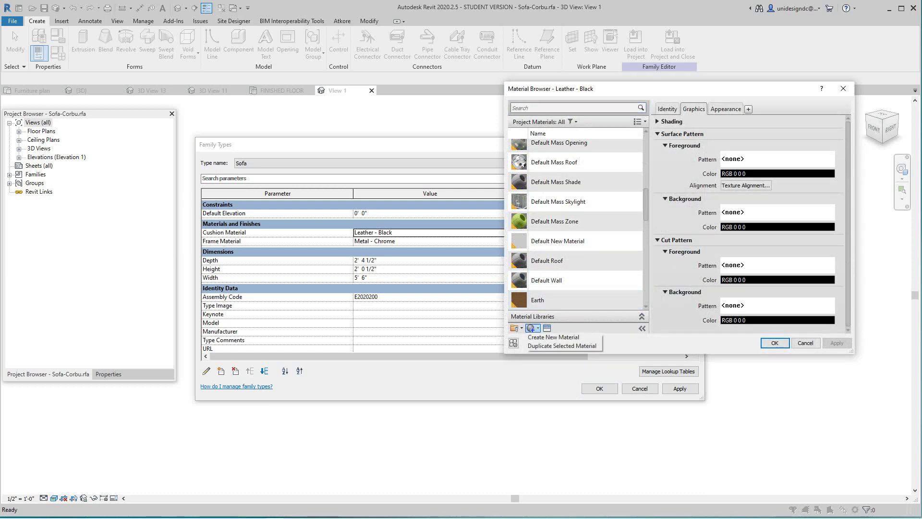
click(552, 337)
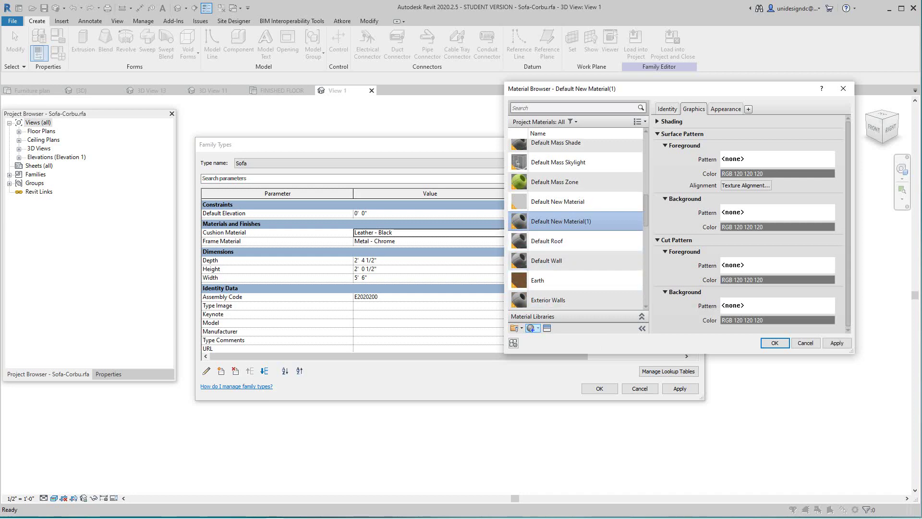
right_click(576, 222)
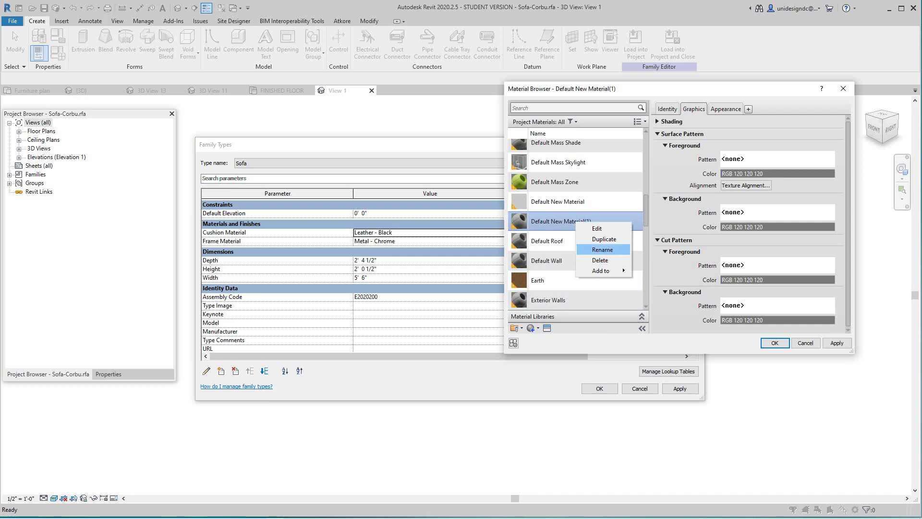
click(602, 249)
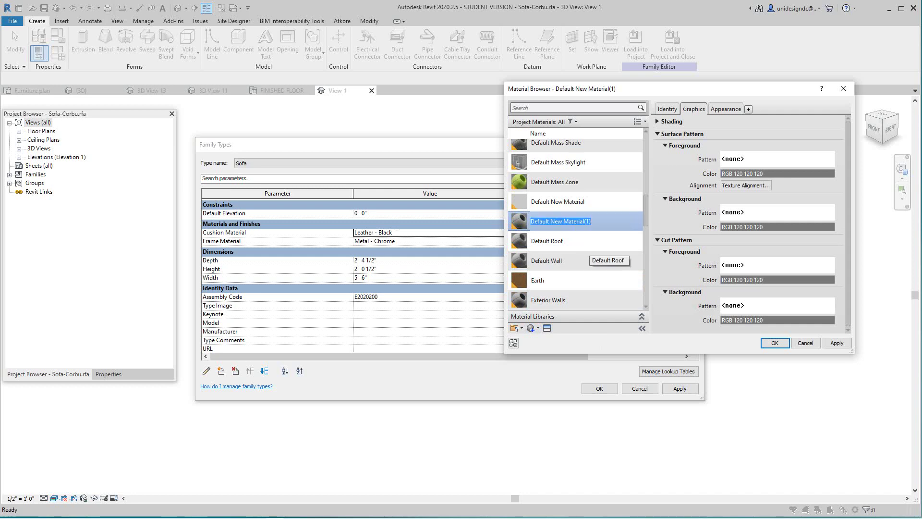
text(s)
text(OFA MATERIAL)
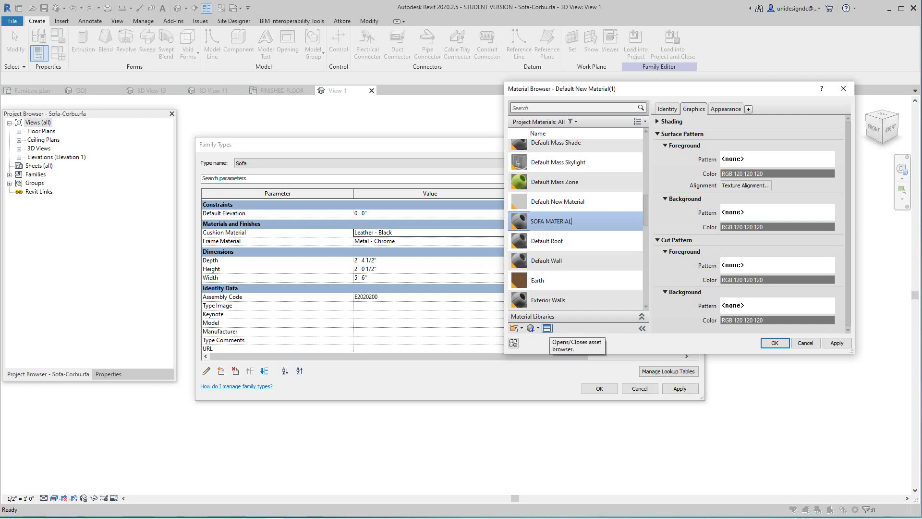
- Search the asset library for FABRIC and replace SOFA MATERIAL's appearance with the Light Brown - Dark Brown Squares asset
click(547, 328)
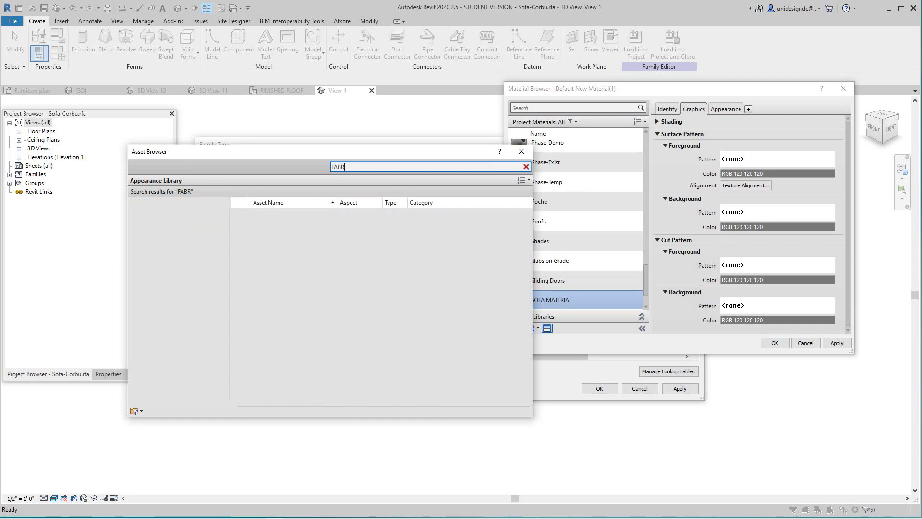
text(C)
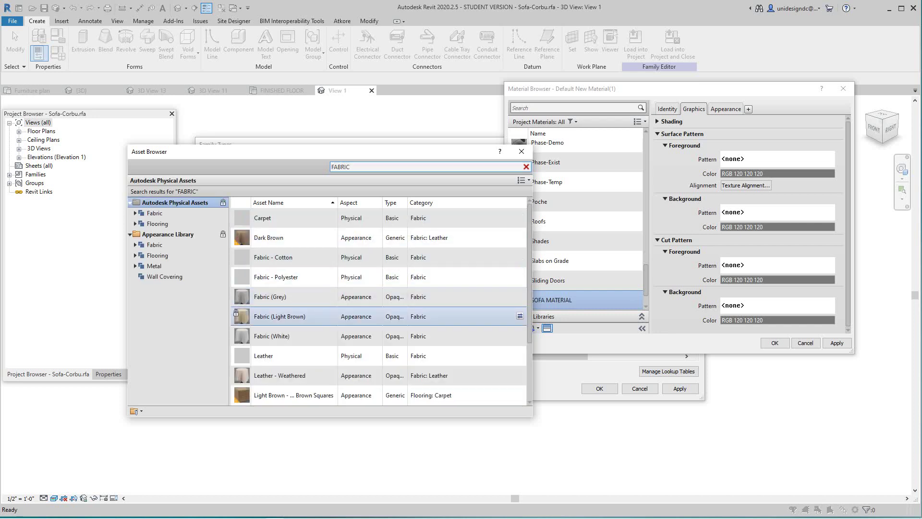
scroll(380, 316, down, 2)
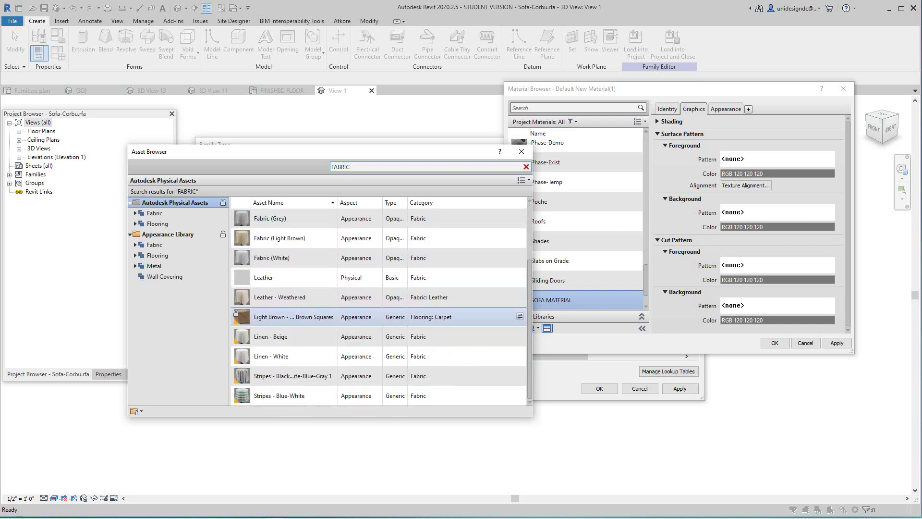
scroll(380, 356, up, 2)
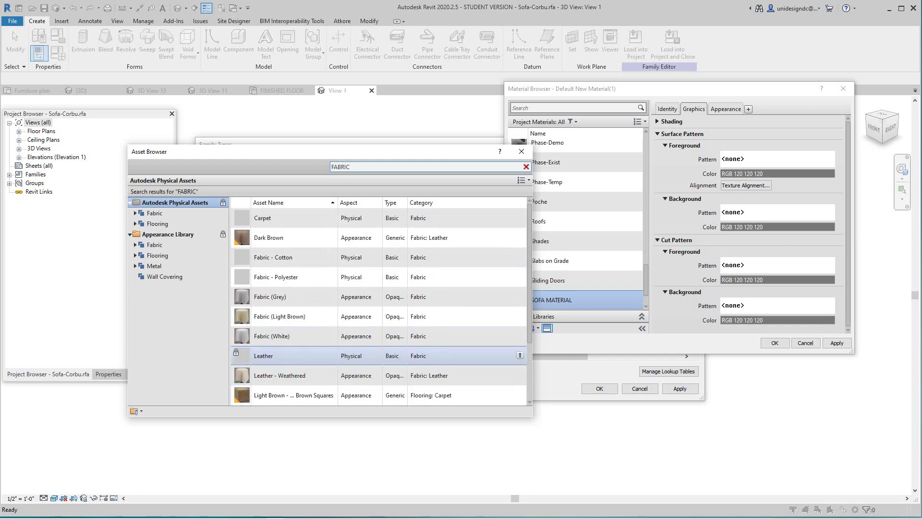
scroll(379, 358, down, 2)
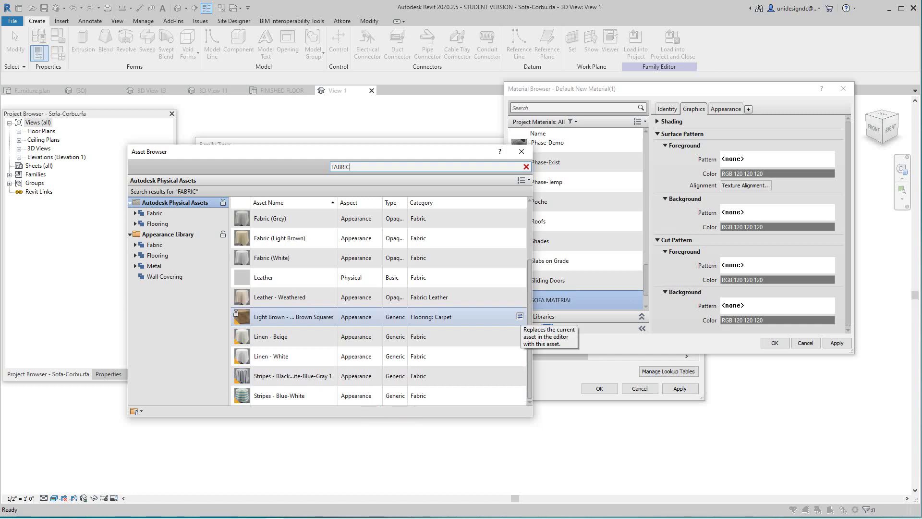
click(519, 316)
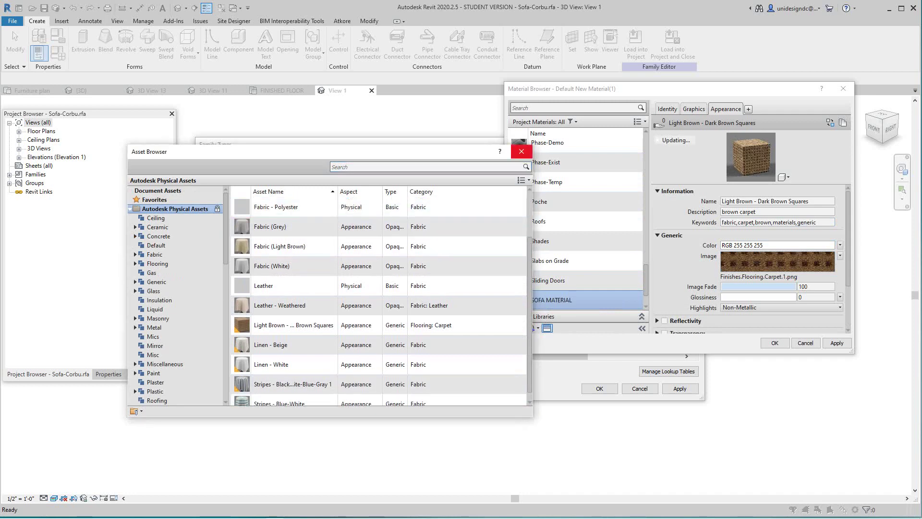
click(521, 151)
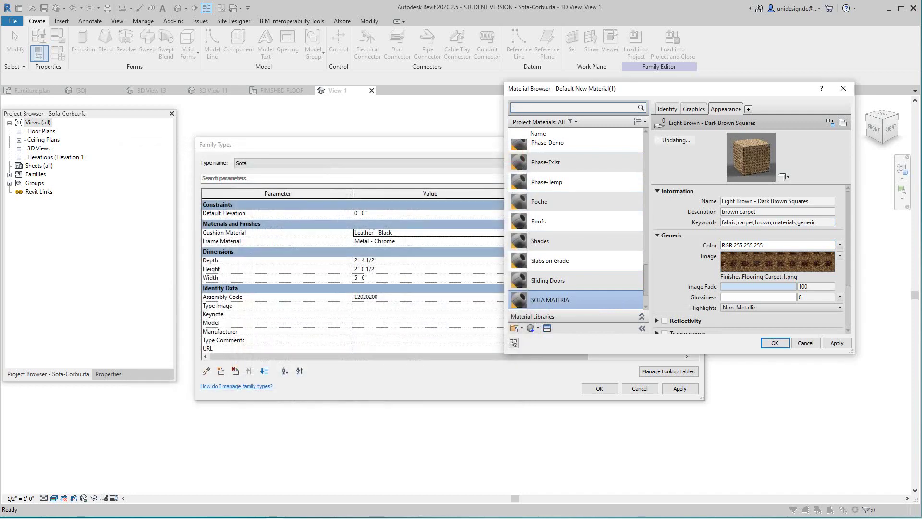
- Apply SOFA MATERIAL as the sofa's Cushion Material and accept the family types
click(836, 343)
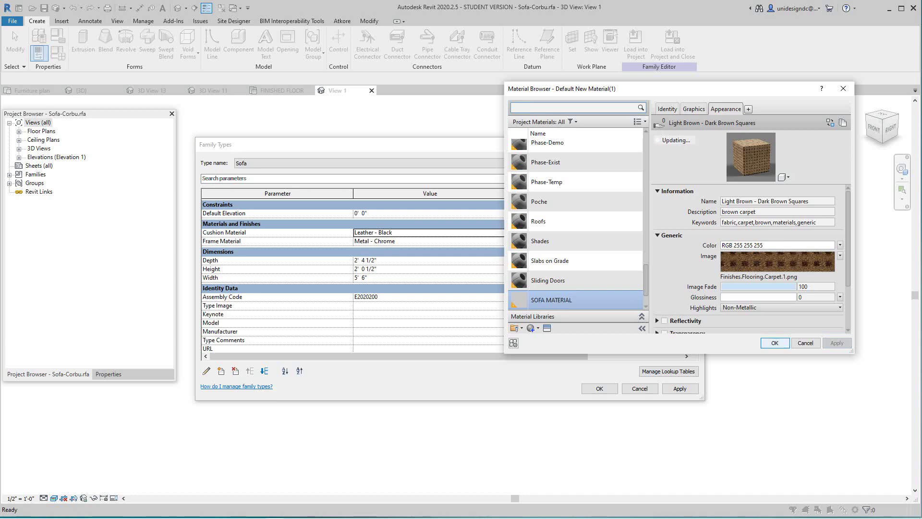
key(Return)
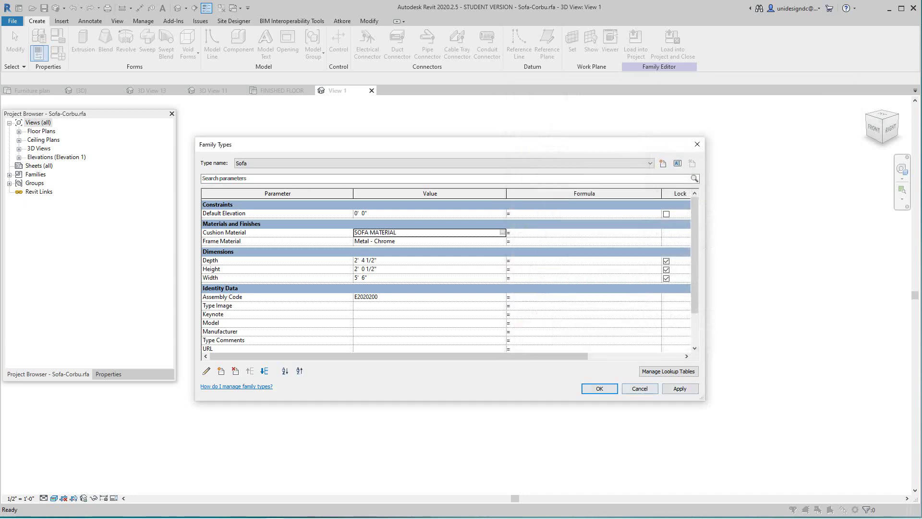
click(680, 388)
click(430, 214)
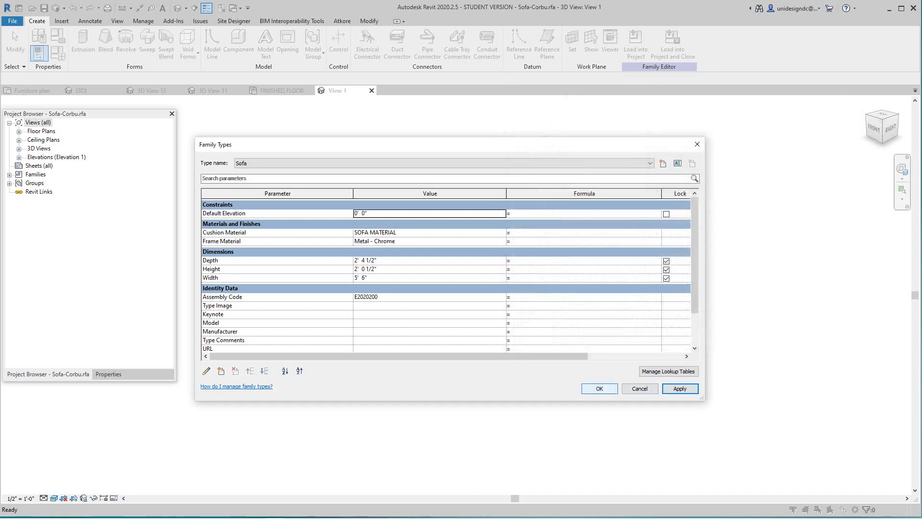
click(599, 389)
- Inspect the sofa's cushions and load the family into the project, overwriting the existing version and its parameter values
scroll(643, 271, up, 4)
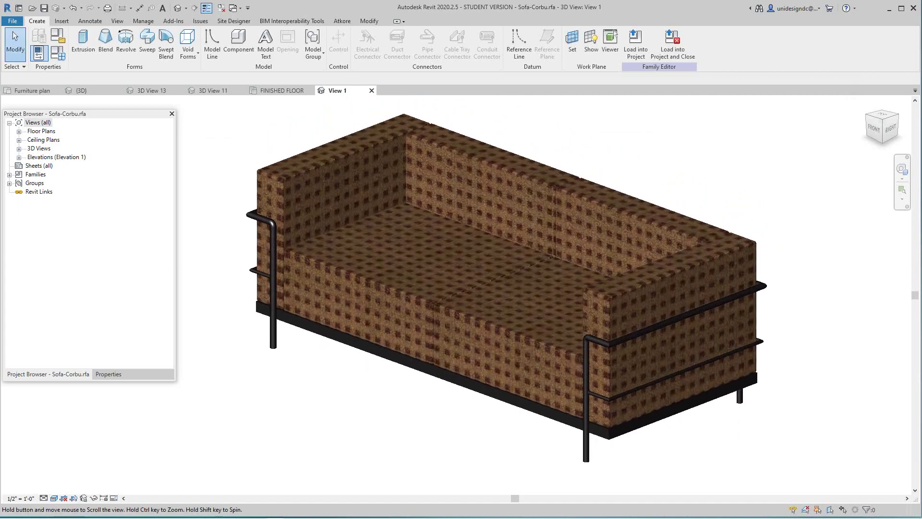
scroll(416, 307, up, 4)
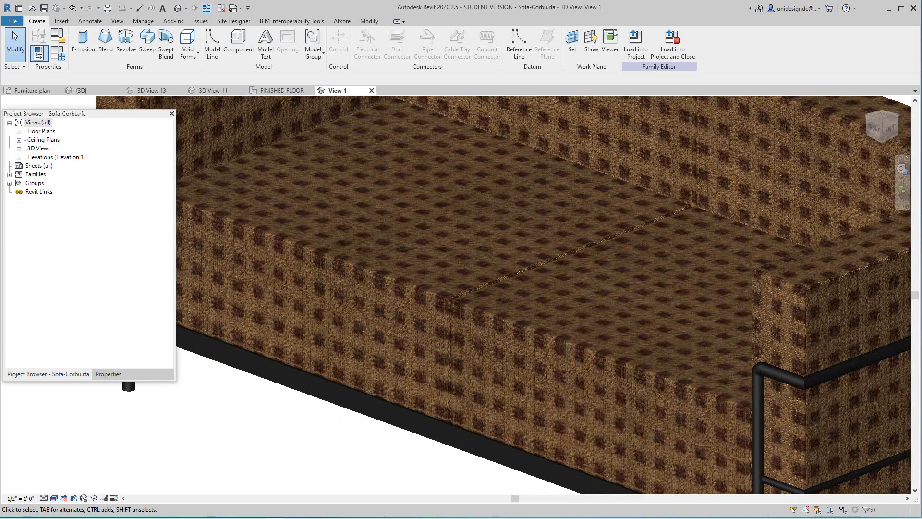
scroll(382, 456, down, 4)
middle_drag(382, 455, 410, 435)
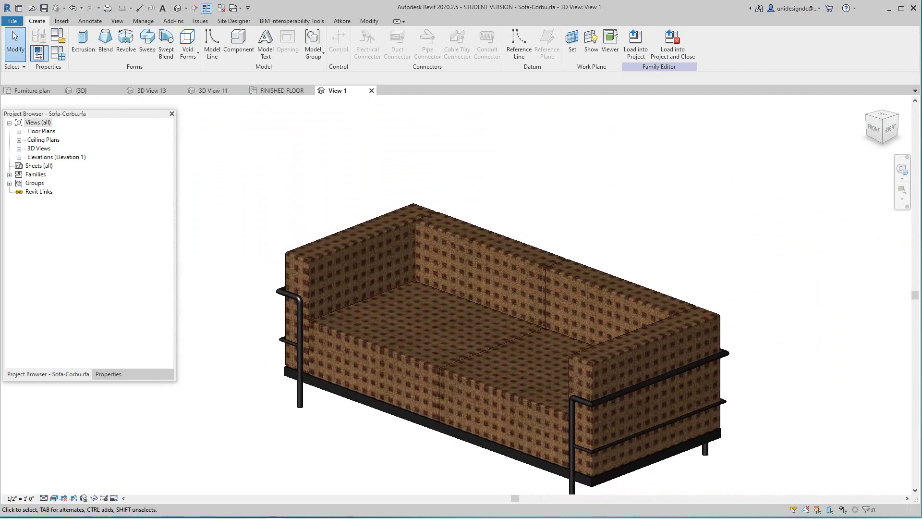
scroll(404, 437, down, 1)
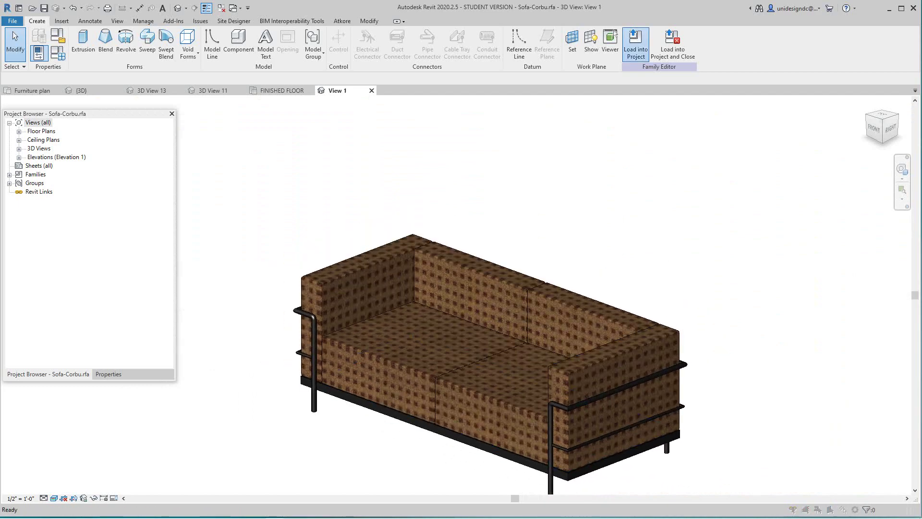
click(636, 43)
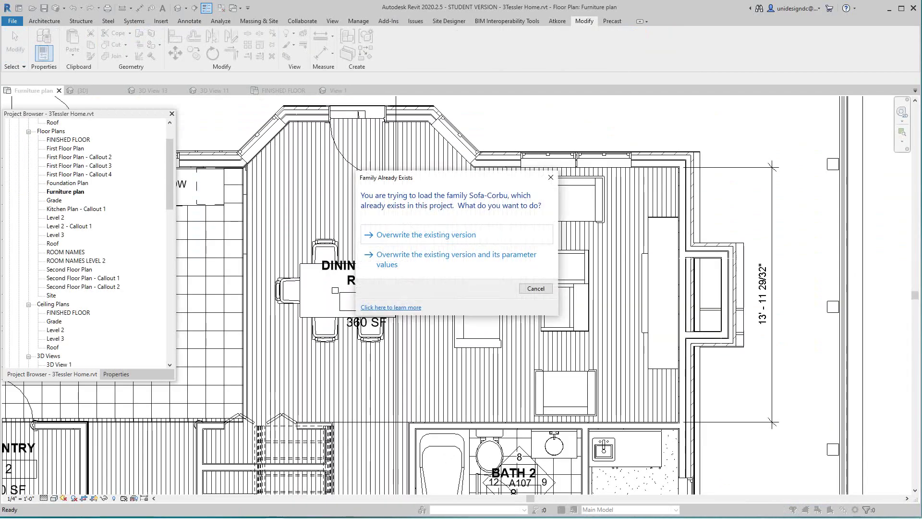
click(456, 259)
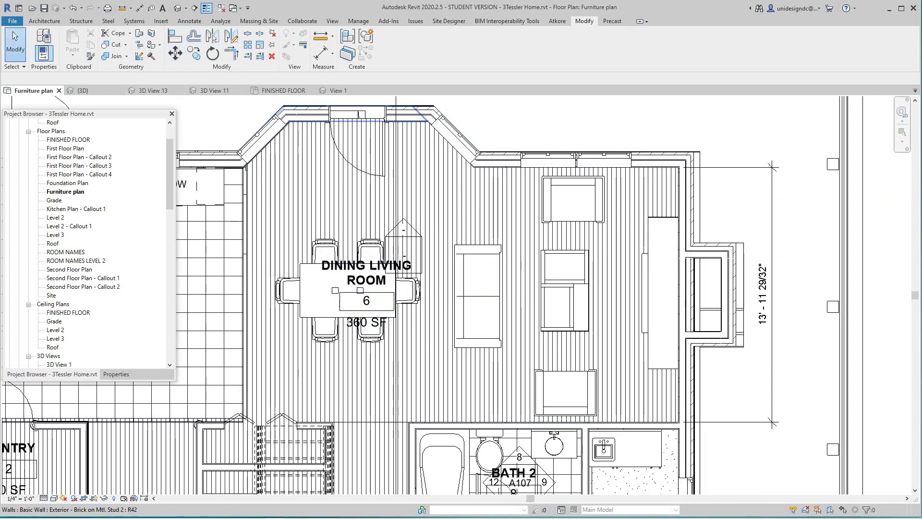
- Open 3D View 11 of the house project and set its visual style to Realistic
click(221, 91)
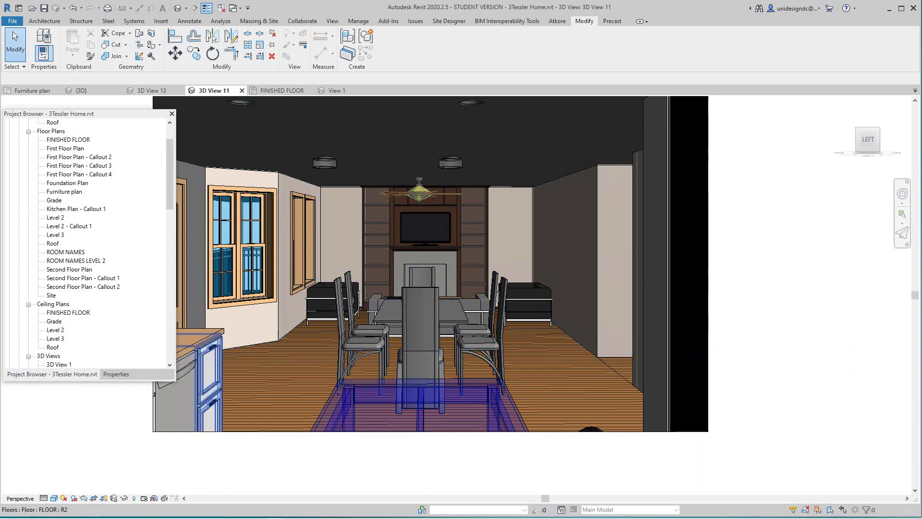
click(54, 498)
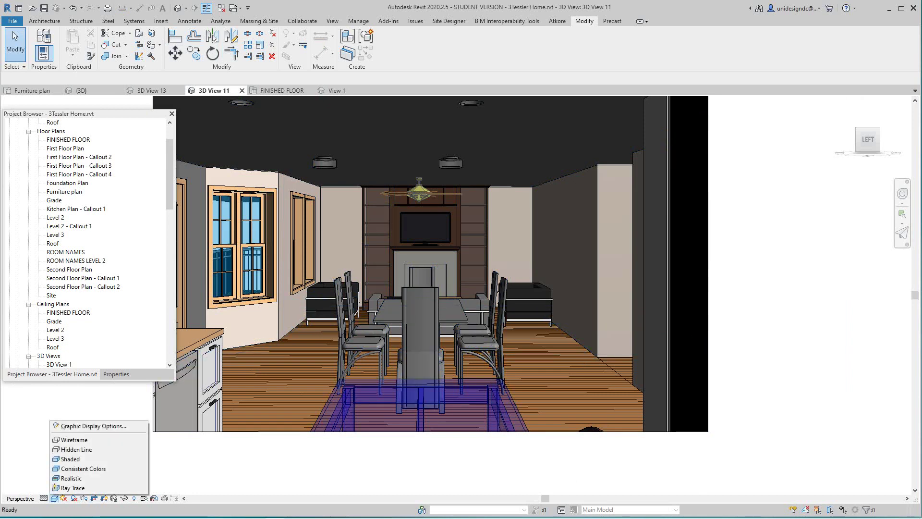
click(82, 478)
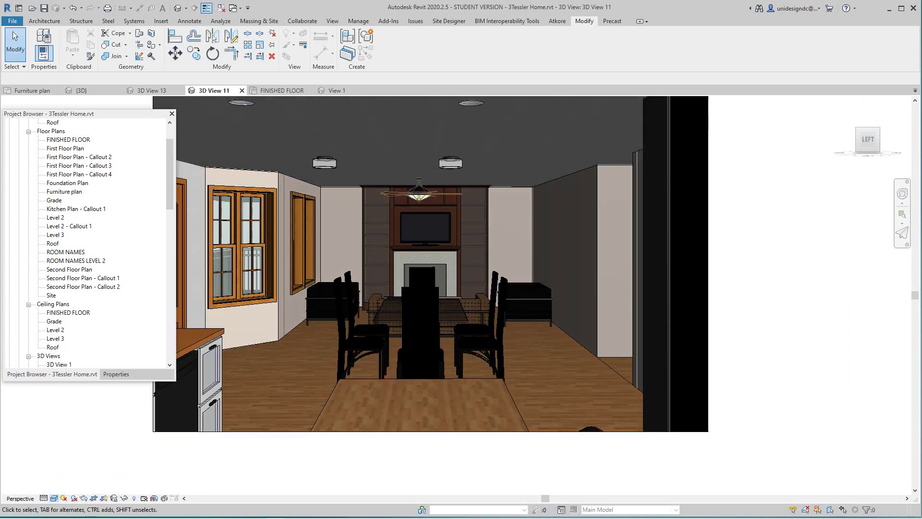
- Inspect the sofa's new cushion fabric and the armchairs next to it in the living room perspective
scroll(480, 306, up, 3)
scroll(451, 321, up, 5)
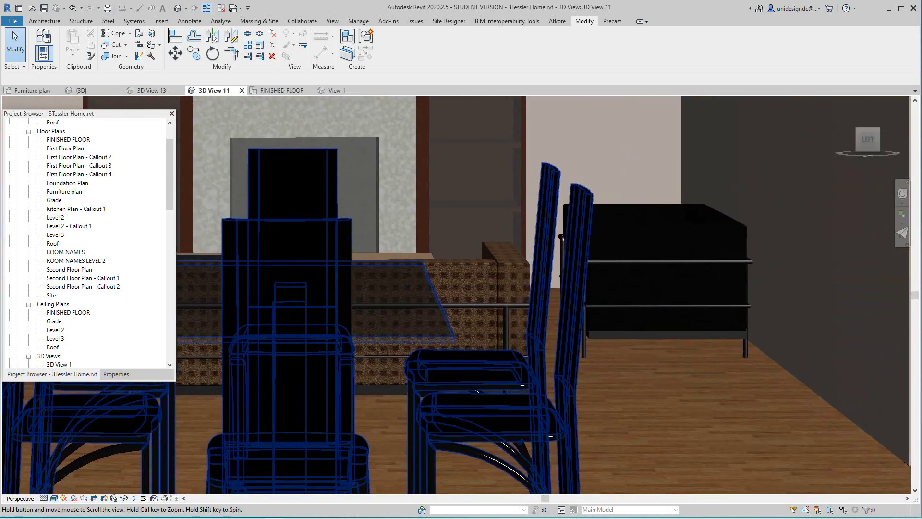
middle_drag(451, 321, 503, 313)
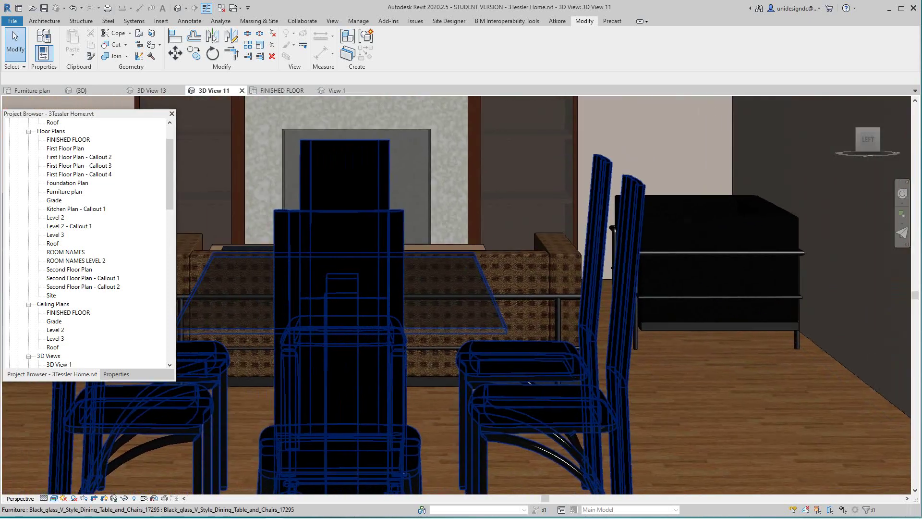
scroll(626, 363, down, 5)
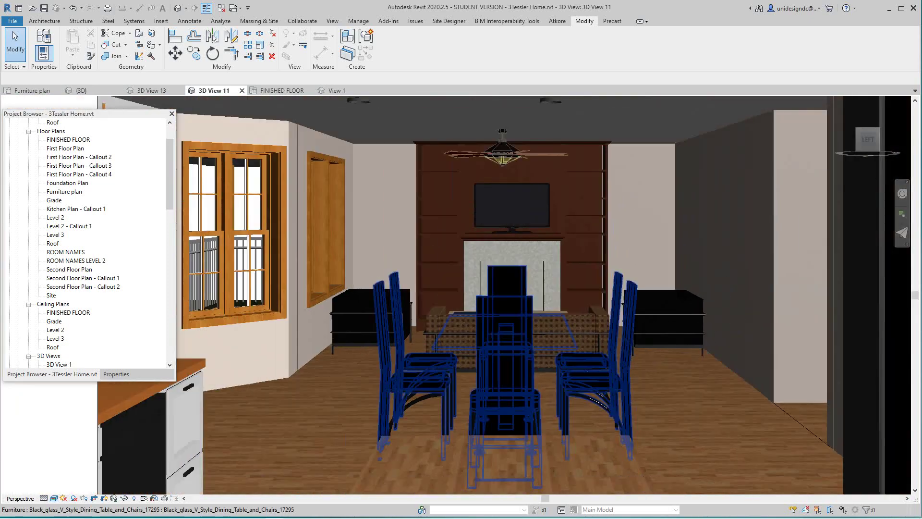
key(Escape)
scroll(627, 368, down, 3)
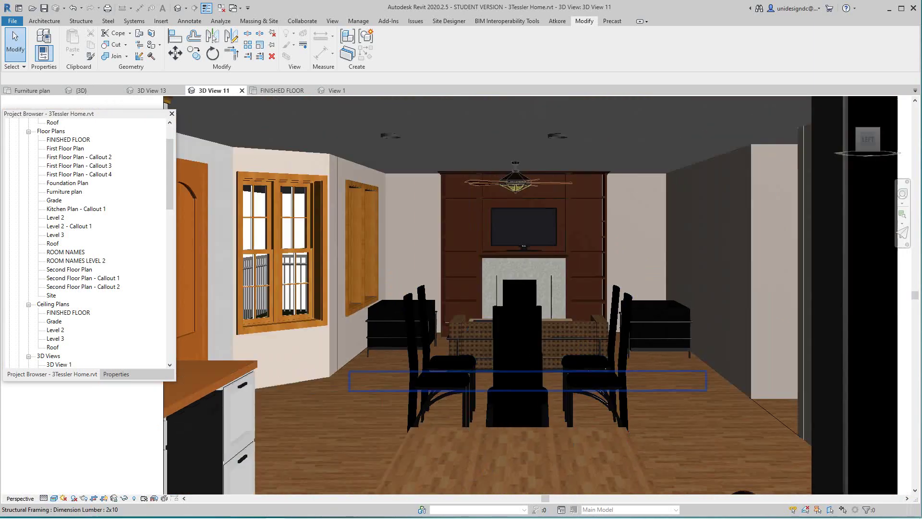
scroll(581, 375, down, 4)
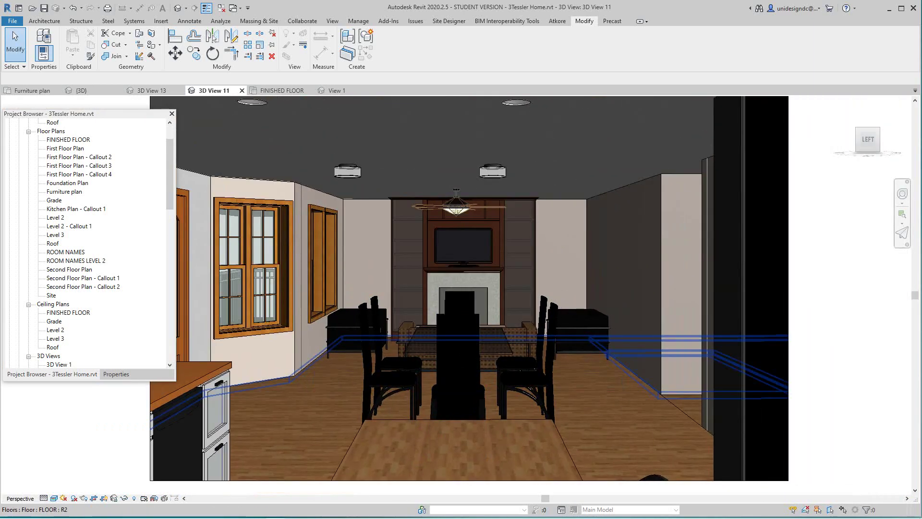
scroll(577, 374, up, 8)
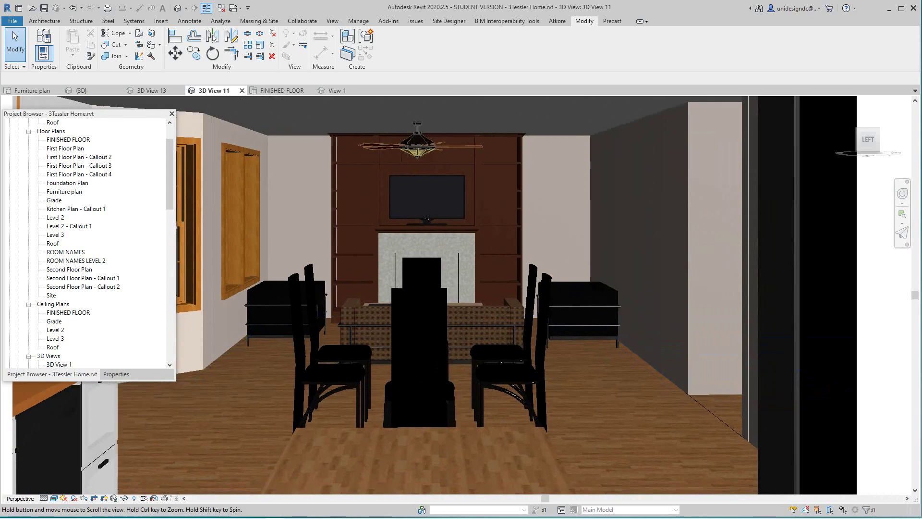
scroll(544, 290, up, 4)
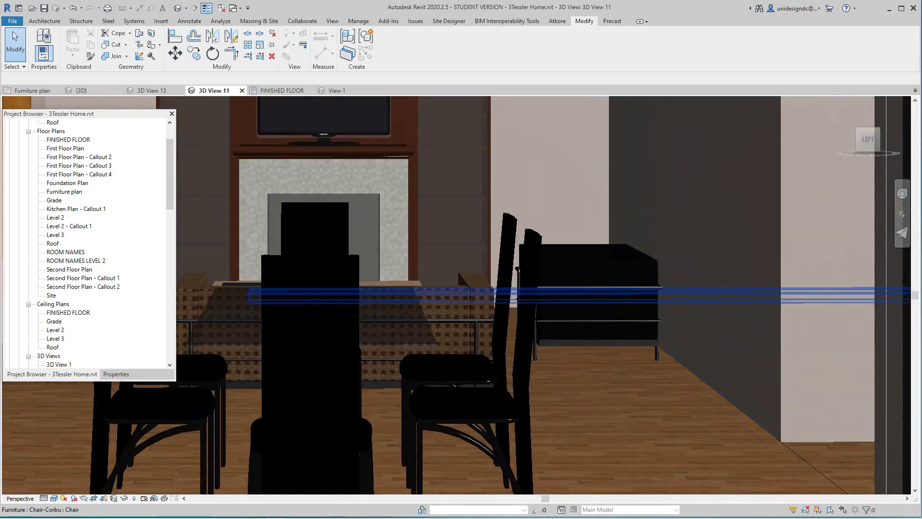
- Open the living room armchair's family for editing and bring up the material choices for its Cushion Material
click(595, 293)
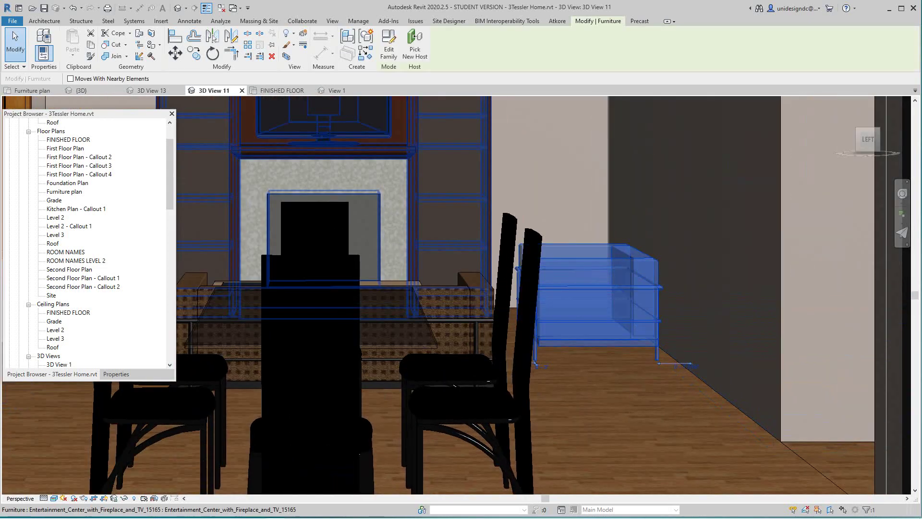
click(388, 46)
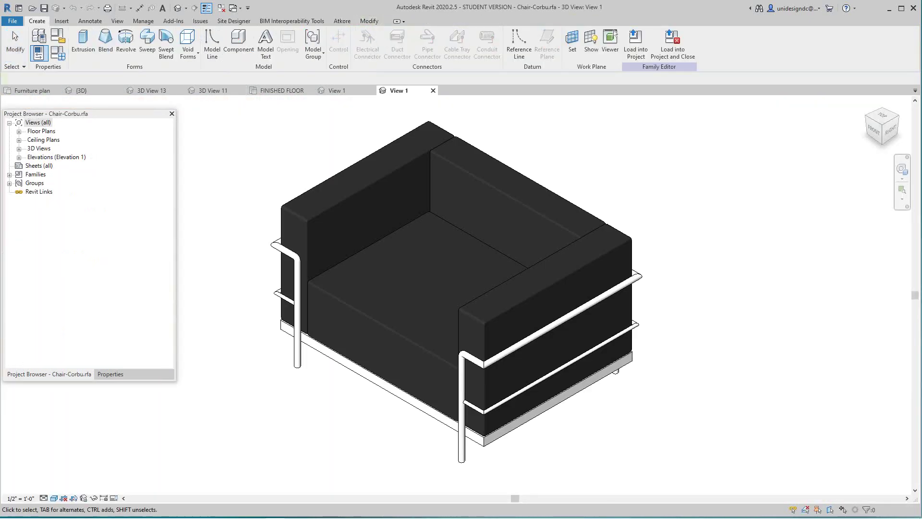
click(58, 53)
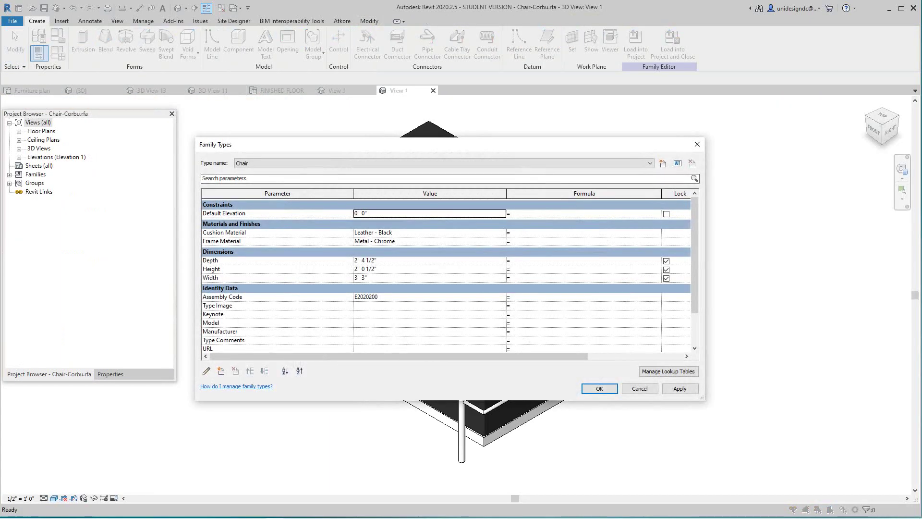
click(429, 232)
click(501, 232)
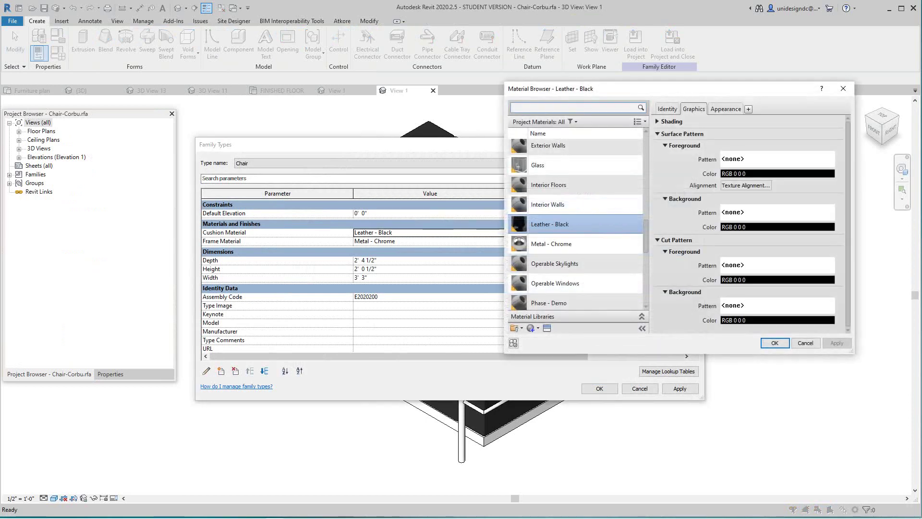
- Look through the armchair family's existing materials and create a new material for the cushions
scroll(576, 243, down, 3)
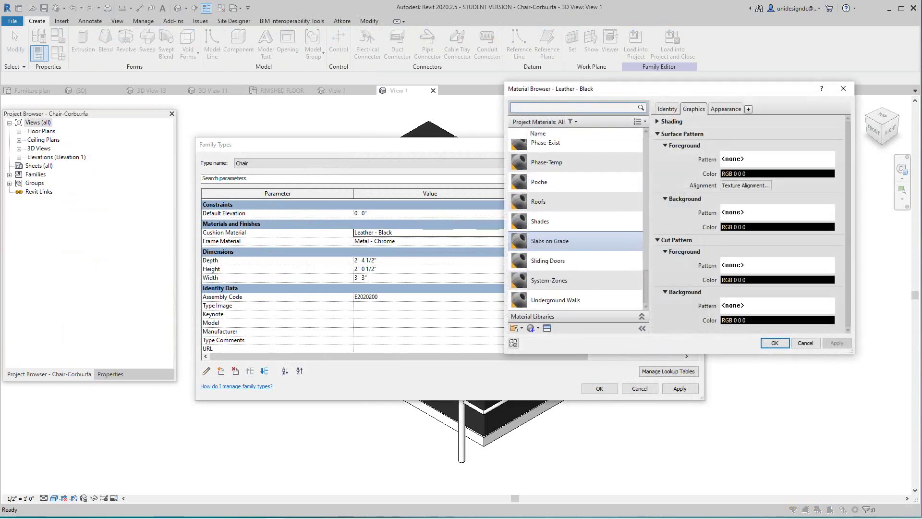
scroll(576, 254, up, 10)
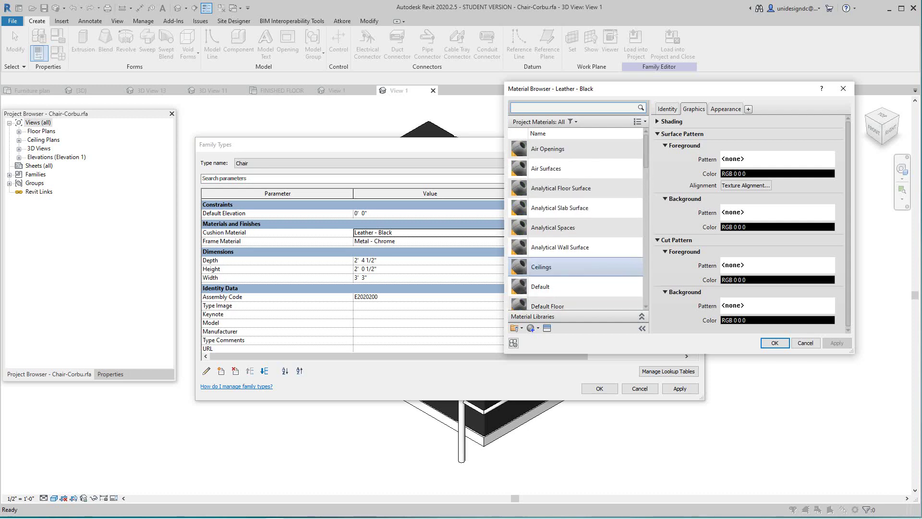
scroll(576, 268, down, 8)
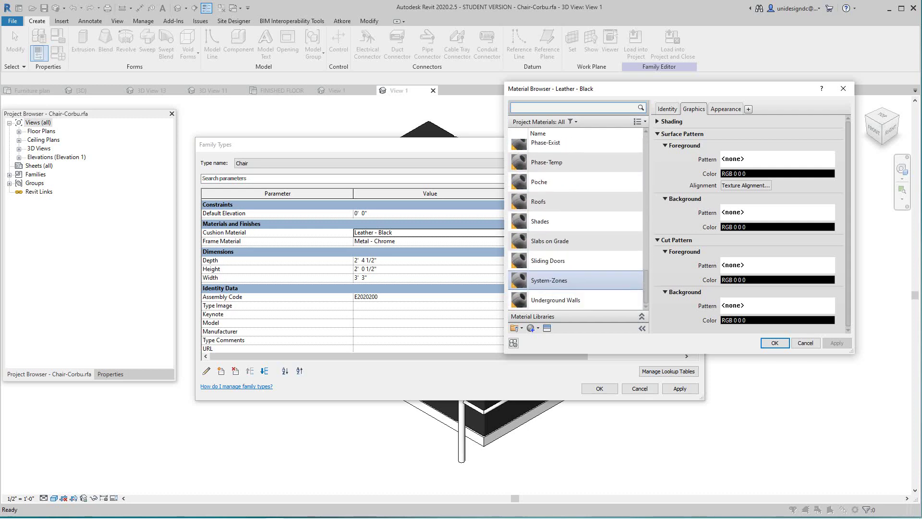
click(547, 328)
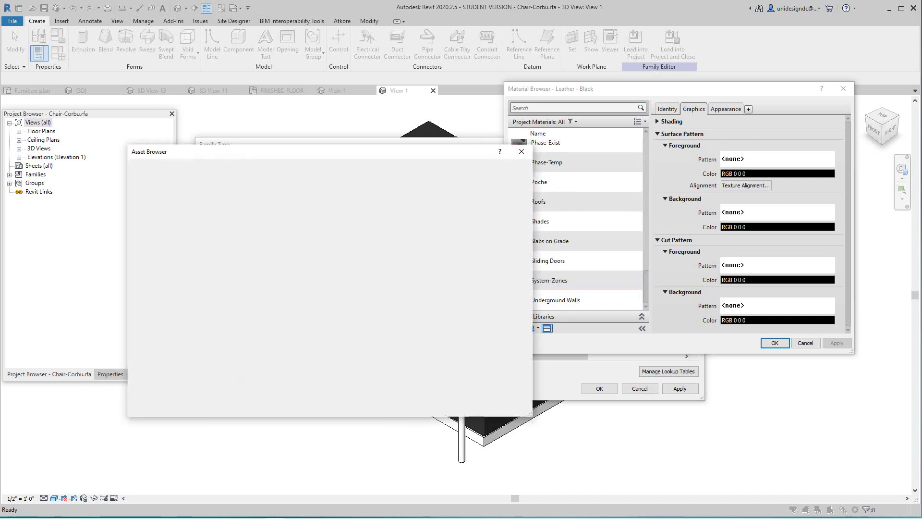
click(529, 151)
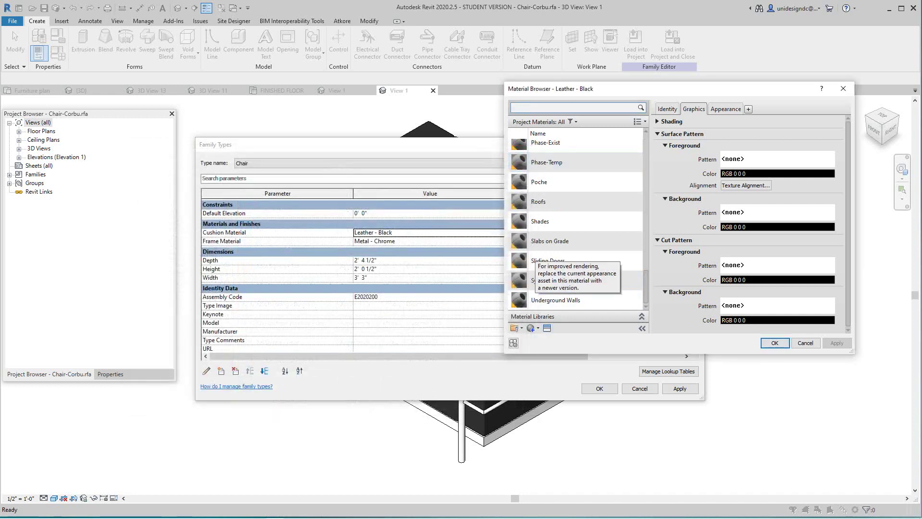
click(538, 327)
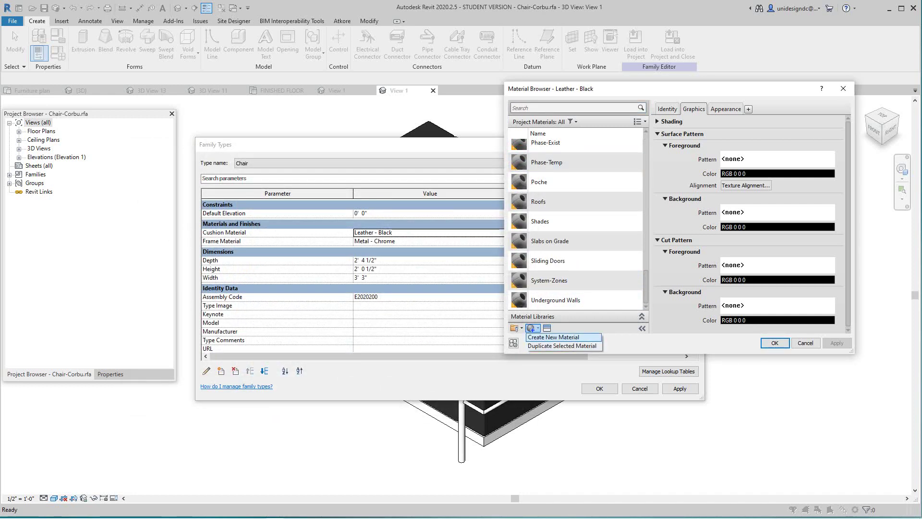
click(557, 337)
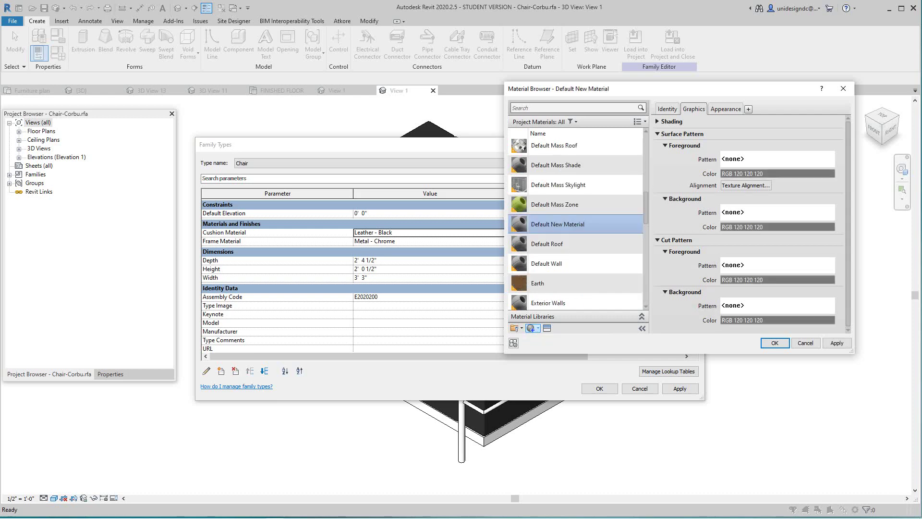
- Browse the appearance library's assets for a suitable cushion fabric
click(547, 328)
scroll(378, 327, down, 5)
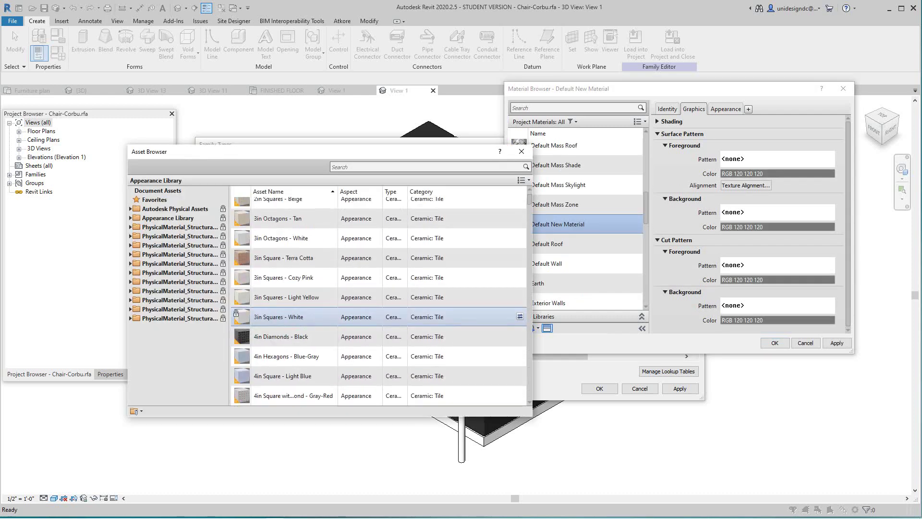
scroll(336, 328, down, 5)
scroll(336, 319, down, 10)
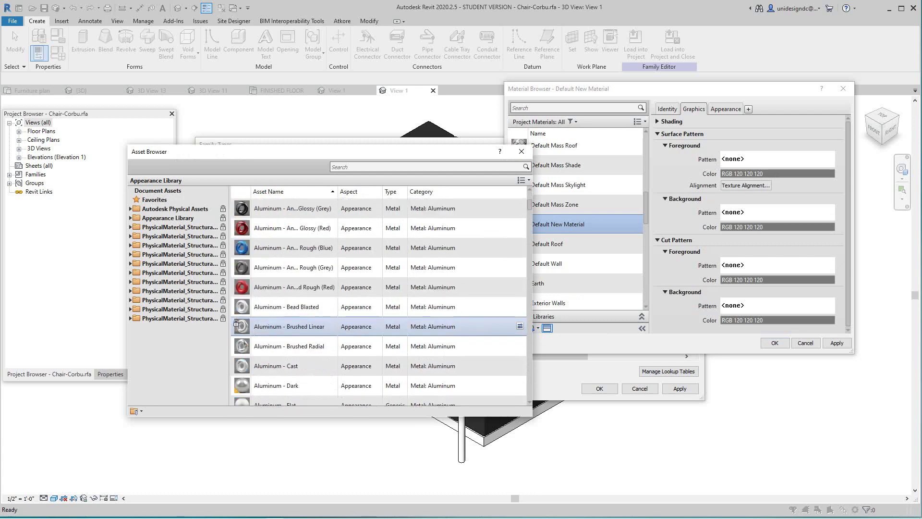
scroll(336, 319, down, 10)
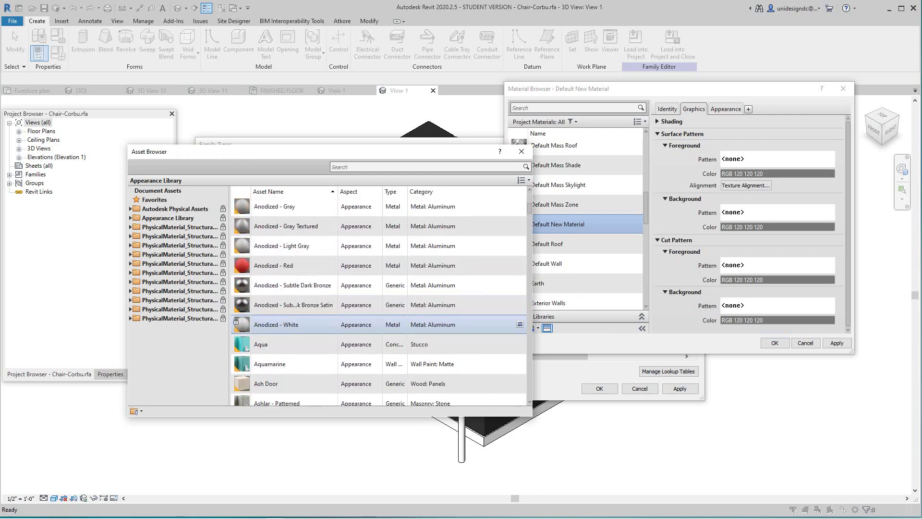
scroll(336, 319, down, 10)
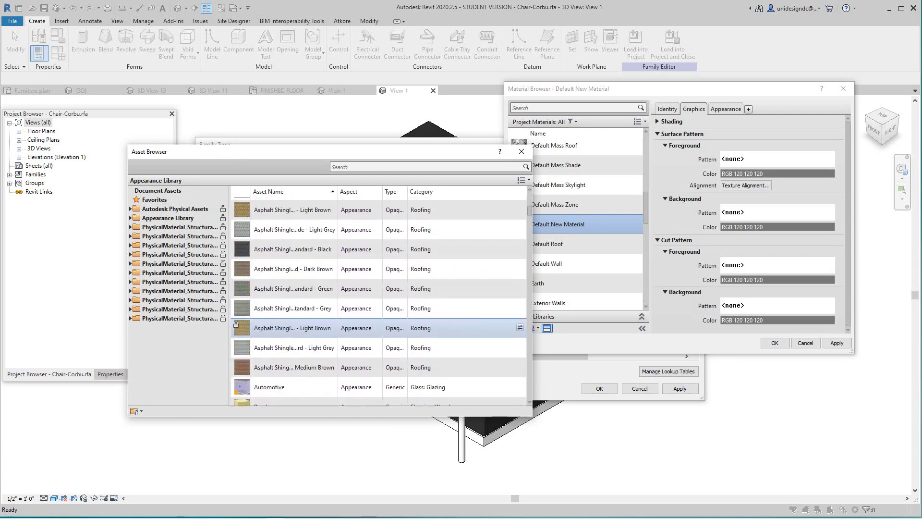
scroll(337, 320, down, 5)
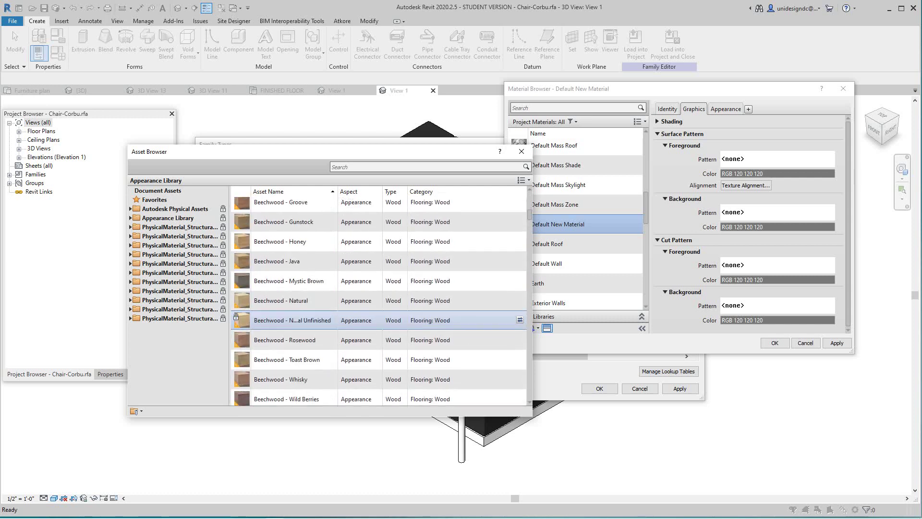
scroll(336, 320, up, 10)
scroll(336, 319, down, 3)
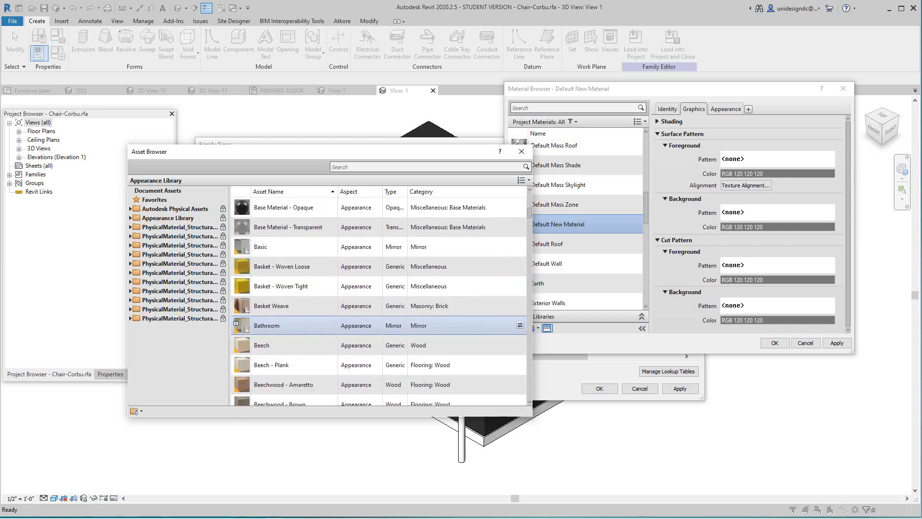
scroll(336, 319, up, 3)
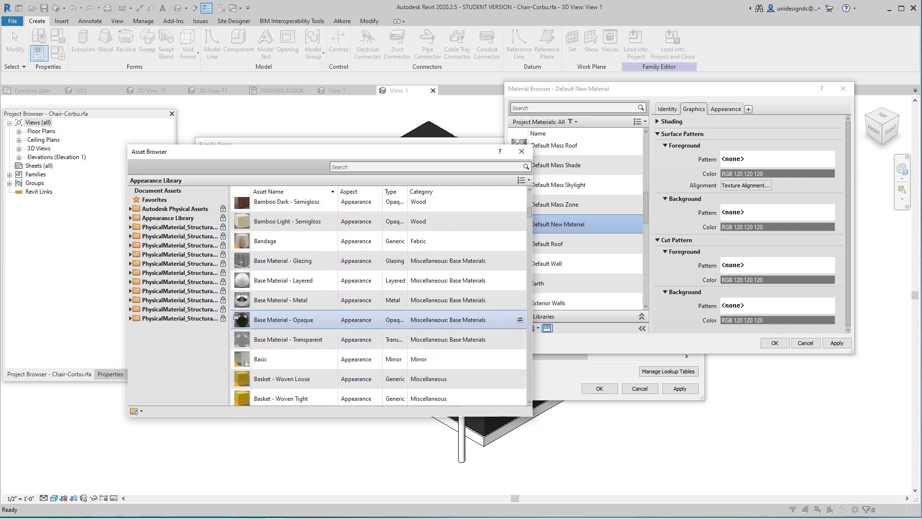
scroll(236, 316, up, 2)
scroll(236, 312, up, 1)
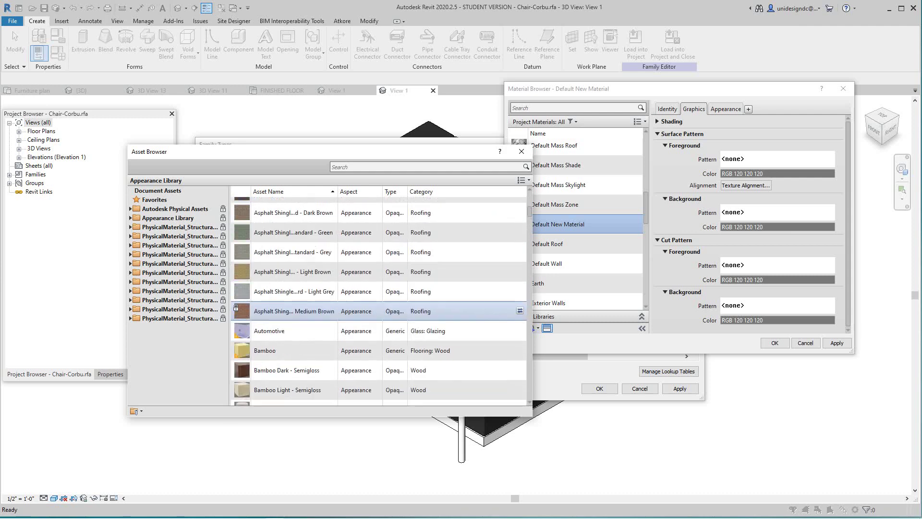
scroll(236, 317, up, 2)
scroll(236, 318, up, 8)
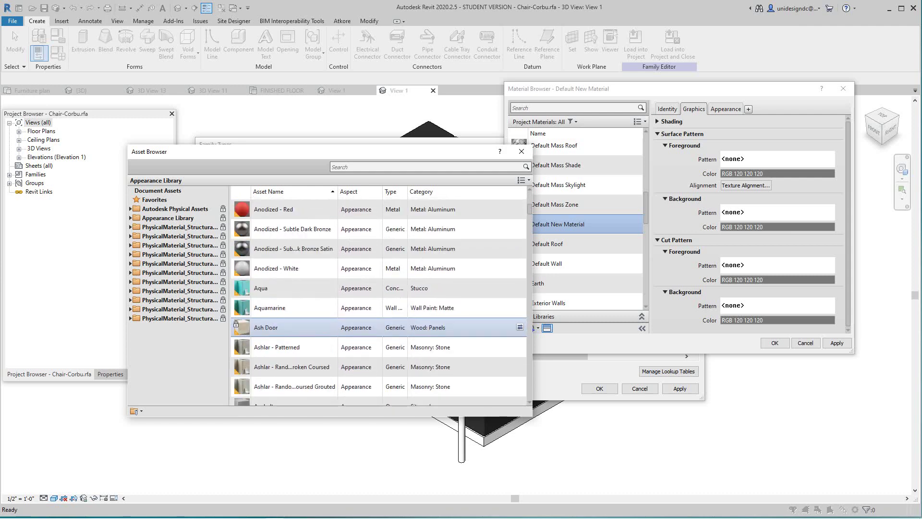
- Search the asset library for FABRIC and replace the new material's appearance with the Light Brown - Dark Brown Squares asset
click(426, 167)
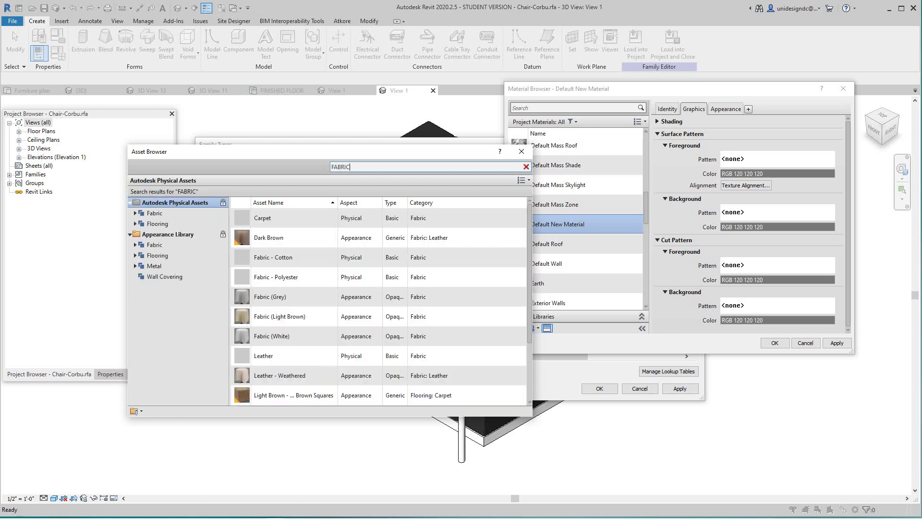
scroll(336, 307, down, 2)
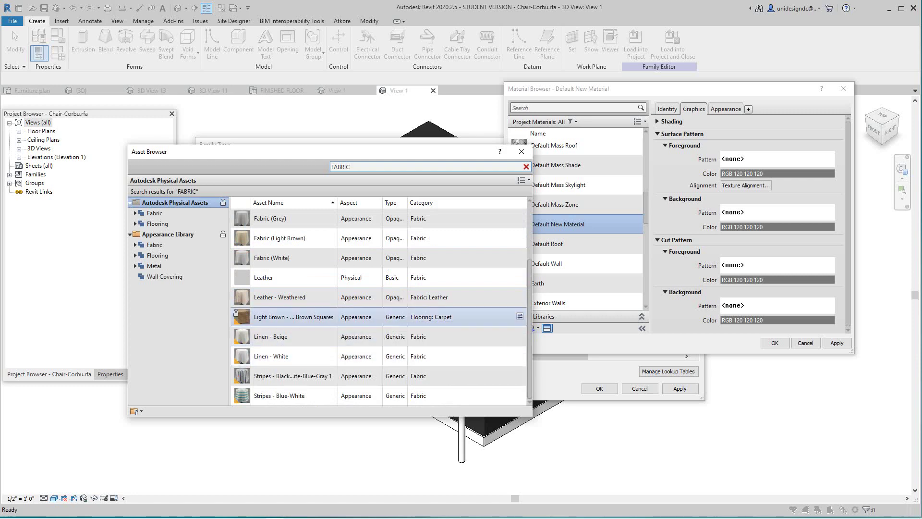
click(519, 316)
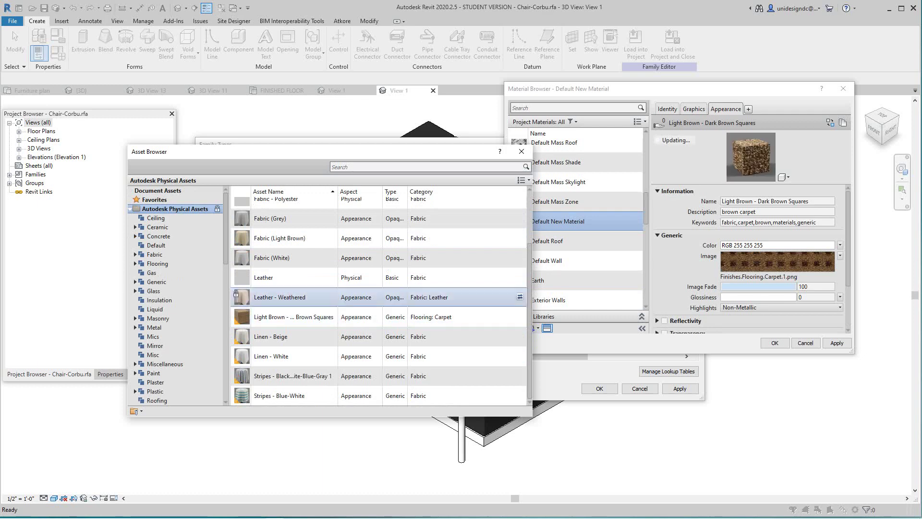
click(521, 151)
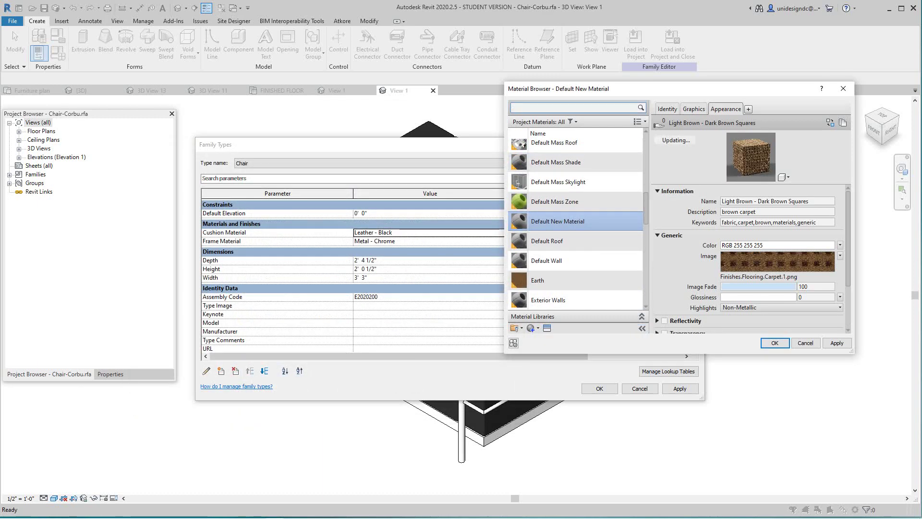
- Rename the new material as CHAIR and apply it as the armchair family's Cushion Material
right_click(560, 221)
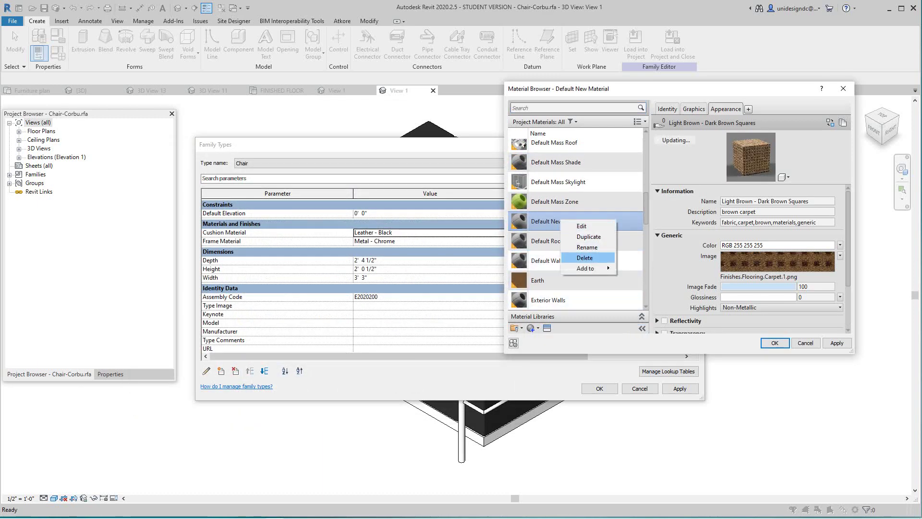
click(587, 247)
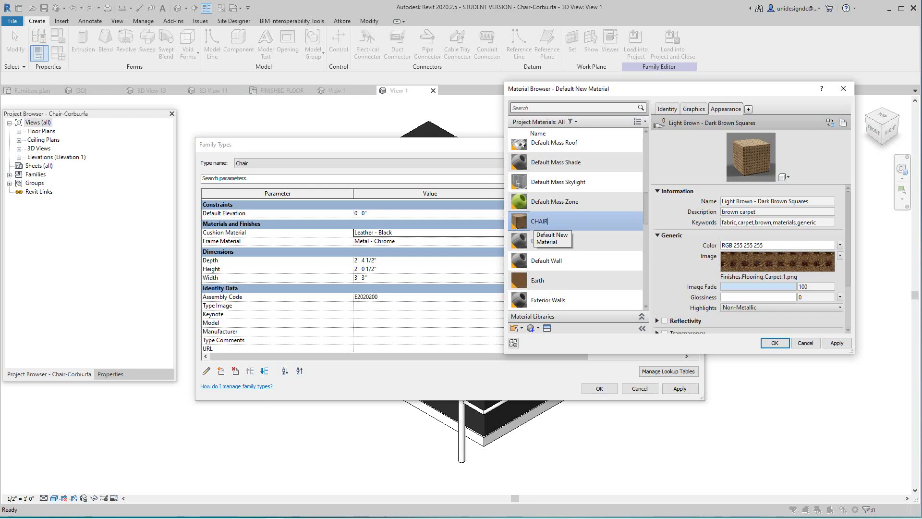
key(Return)
click(836, 342)
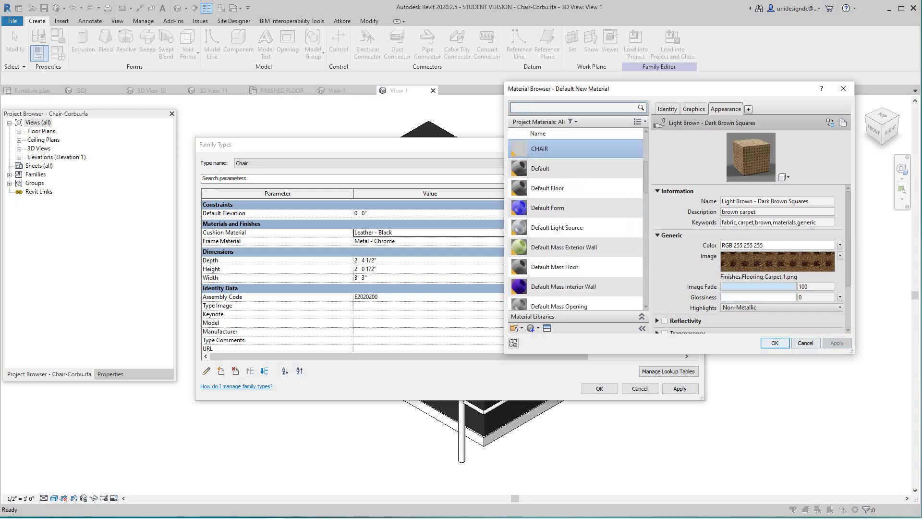
key(Return)
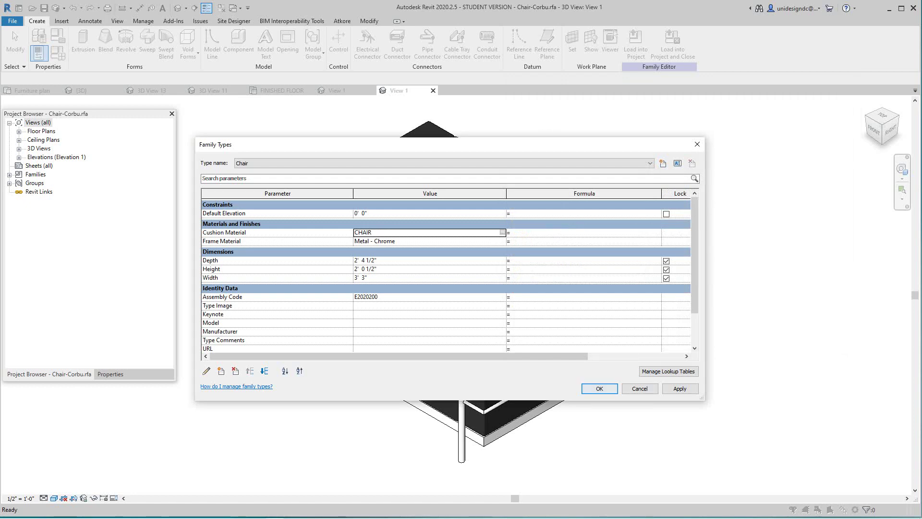
click(680, 388)
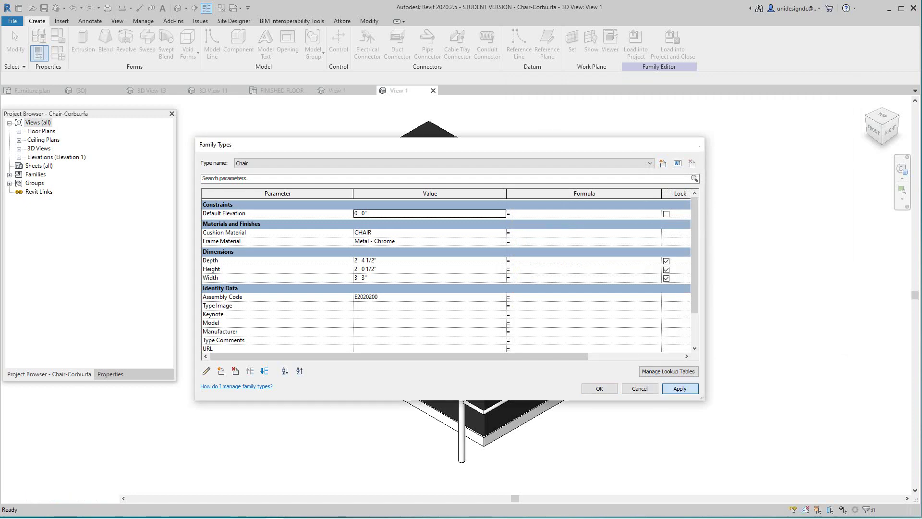
key(Return)
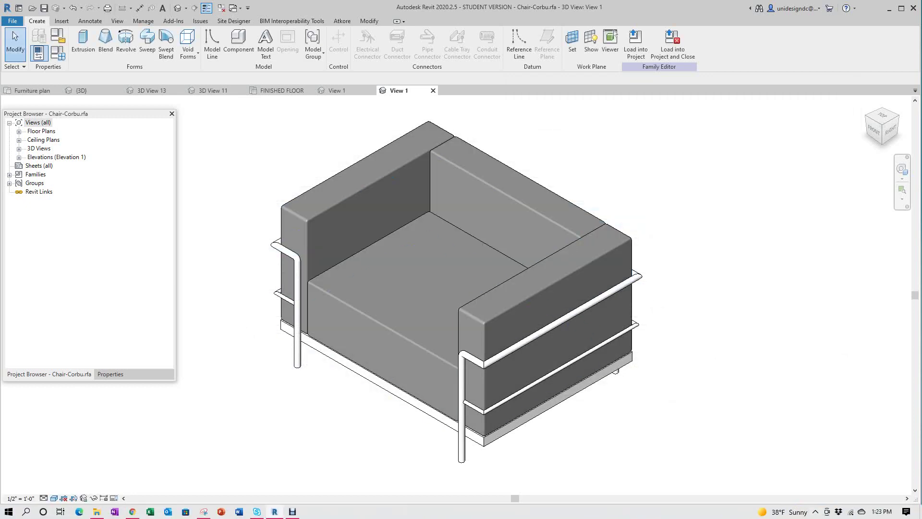
- Show the armchair family in Realistic style and load it into the house project, overwriting the existing version and its parameter values
click(54, 498)
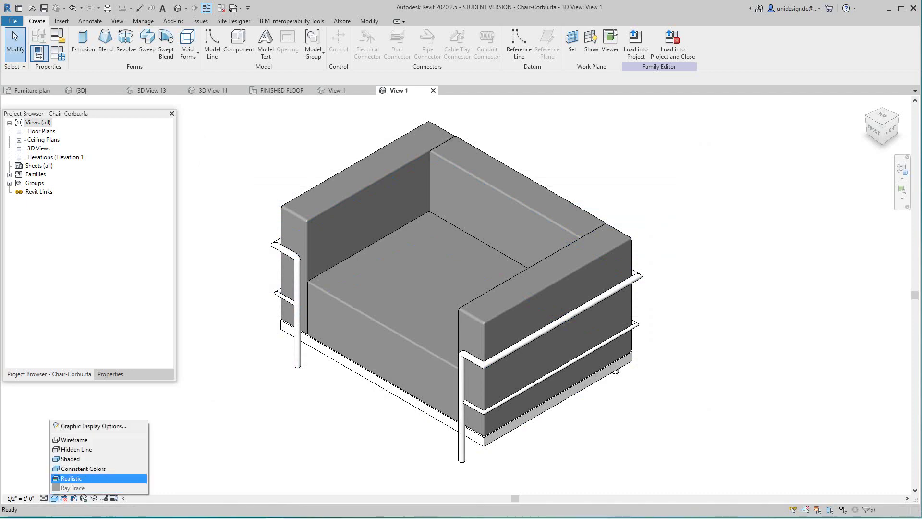
click(72, 479)
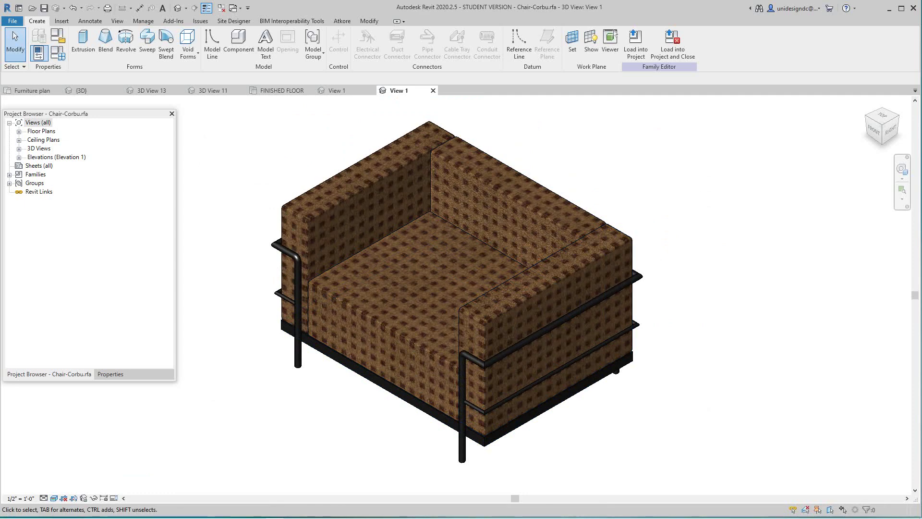
click(635, 42)
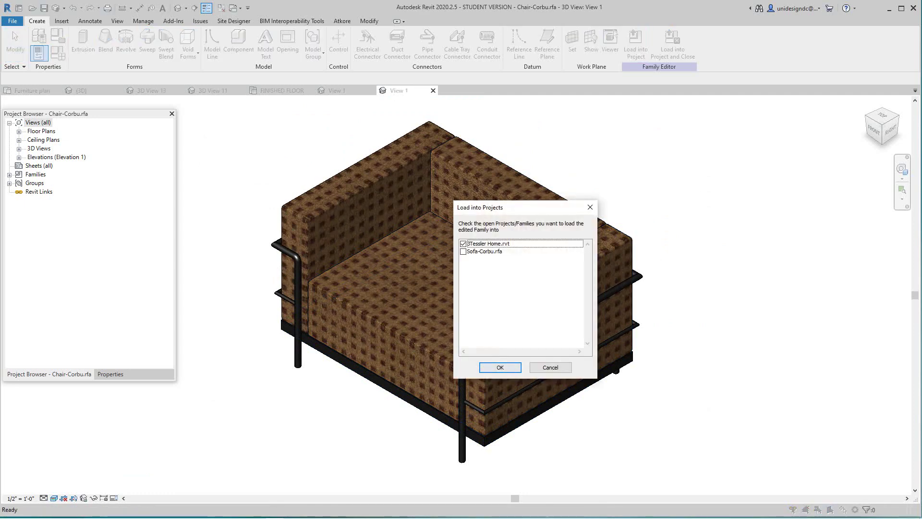
key(Return)
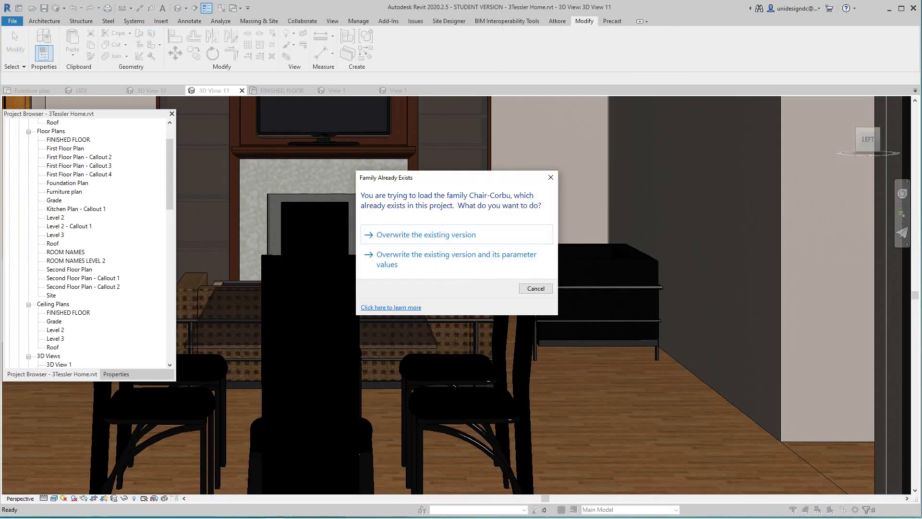
key(Down)
key(Return)
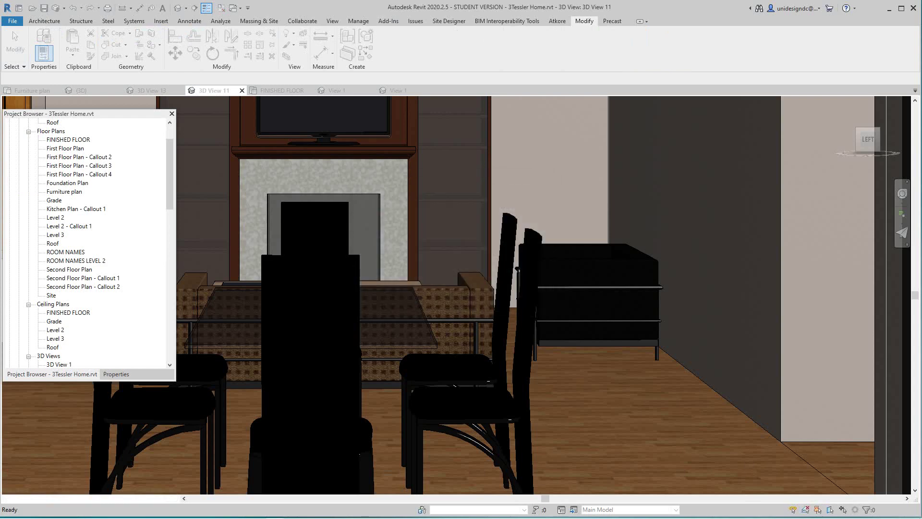
- Check the fabric on the reloaded armchairs and sofa against the whole living room in 3D View 11
scroll(557, 375, down, 2)
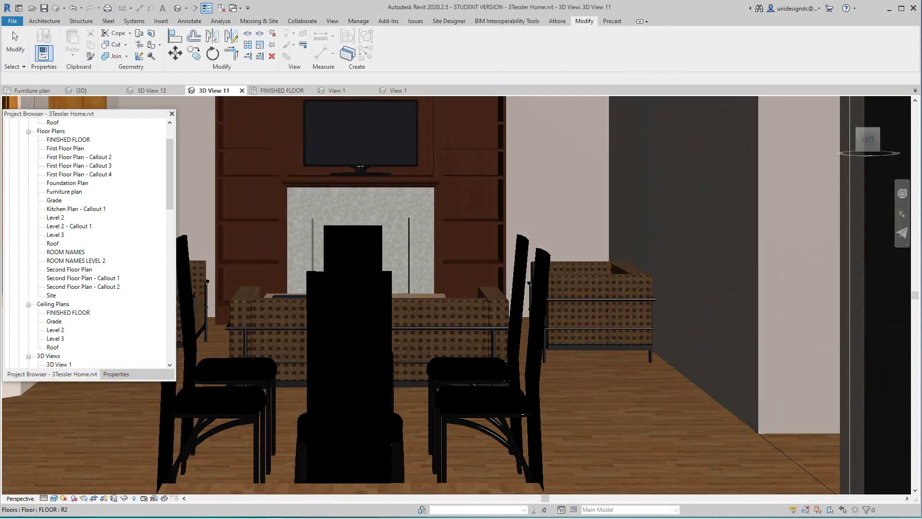
middle_drag(558, 374, 636, 372)
scroll(456, 295, down, 5)
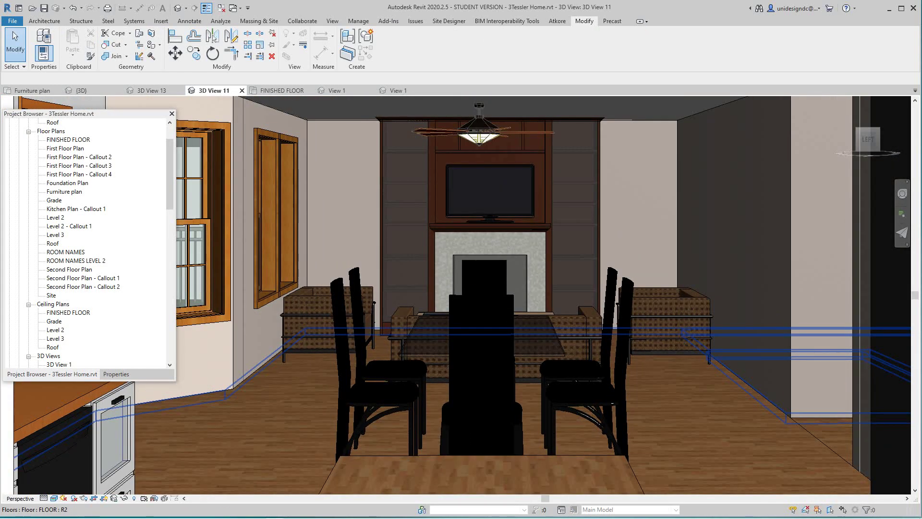
scroll(456, 296, down, 5)
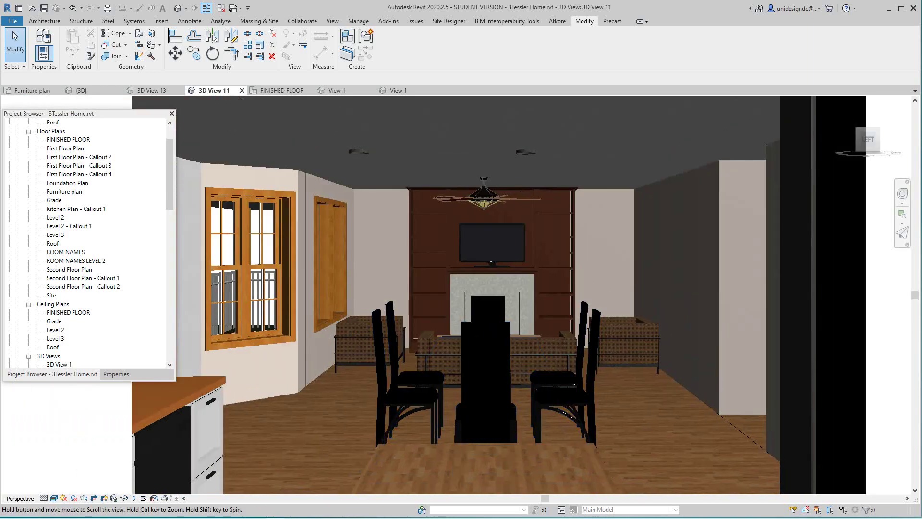
scroll(456, 295, down, 4)
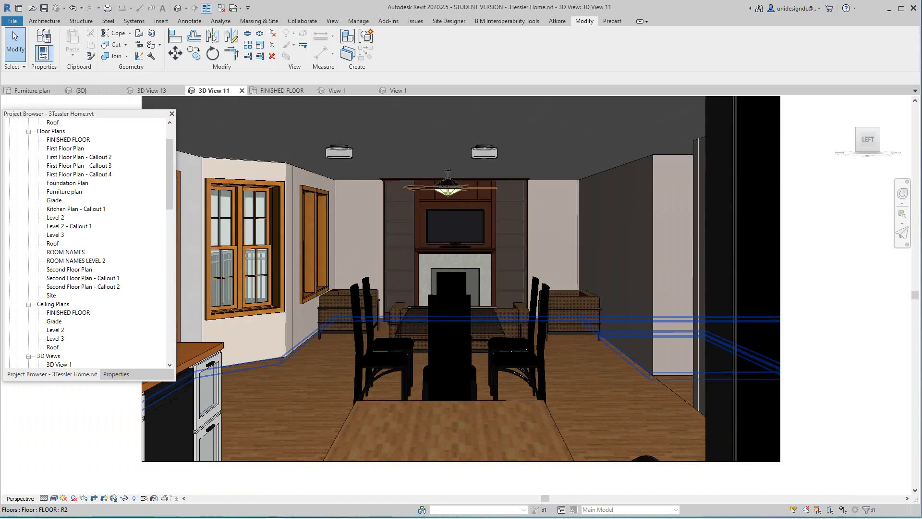
scroll(264, 377, up, 3)
scroll(264, 377, down, 1)
middle_drag(265, 377, 374, 355)
scroll(562, 270, down, 5)
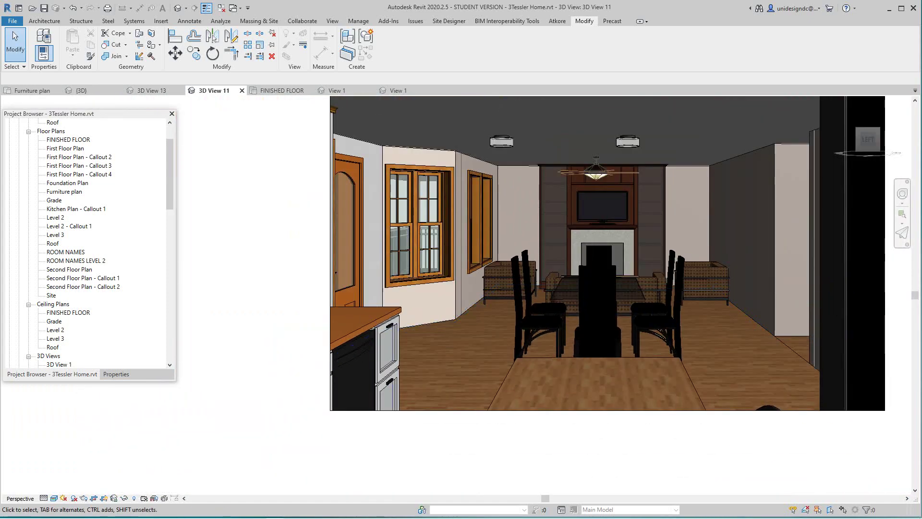
scroll(235, 297, down, 1)
middle_drag(334, 265, 231, 346)
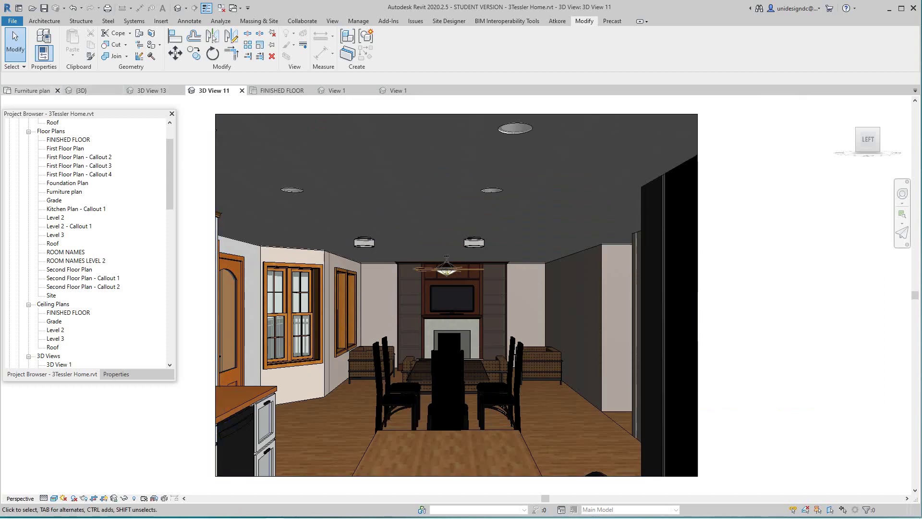
- Examine the existing baseboard wall sweep below the angled window beside the kitchen in the {3D} view
click(82, 91)
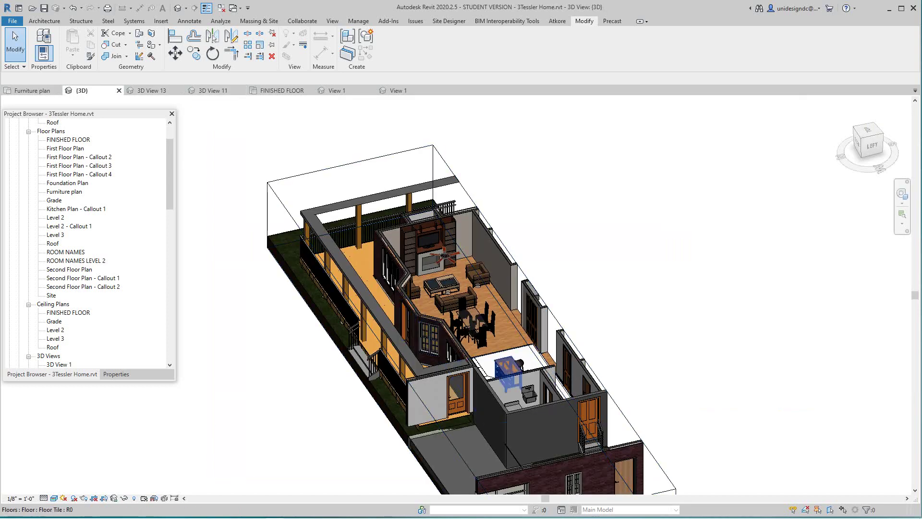
scroll(512, 375, up, 3)
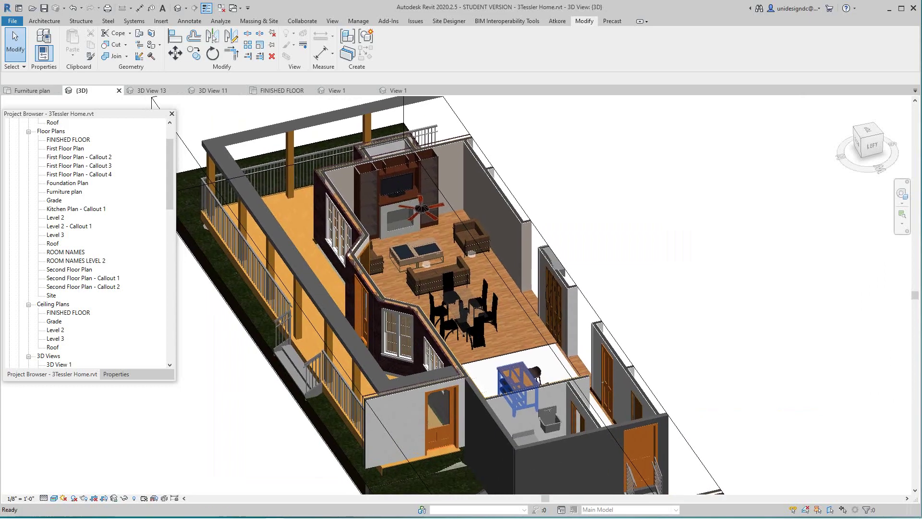
shift+middle_drag(511, 385, 312, 358)
scroll(593, 386, up, 8)
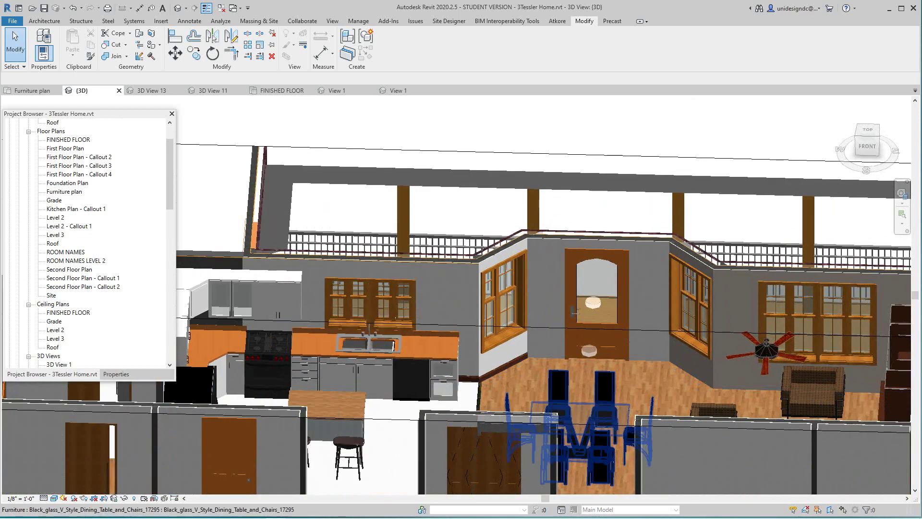
scroll(365, 356, up, 8)
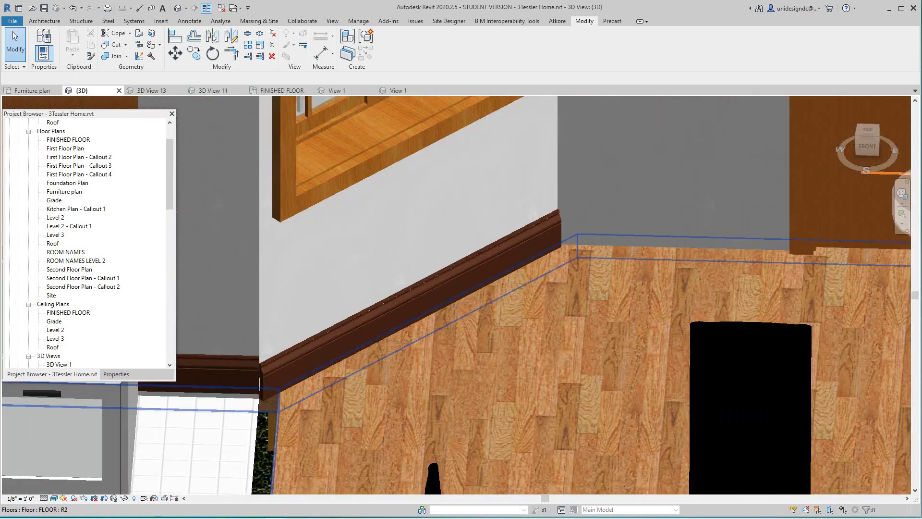
middle_drag(448, 309, 499, 275)
click(500, 275)
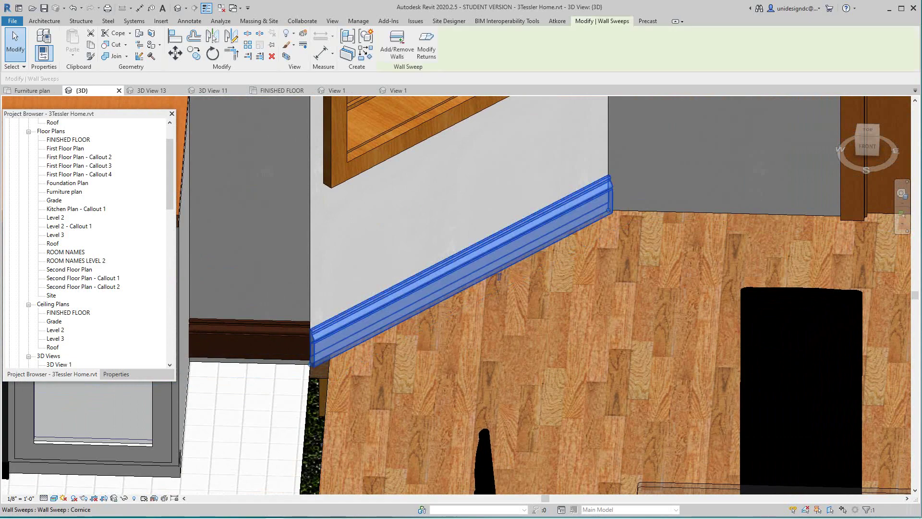
key(Escape)
scroll(500, 277, down, 1)
middle_drag(499, 277, 389, 320)
scroll(439, 298, down, 1)
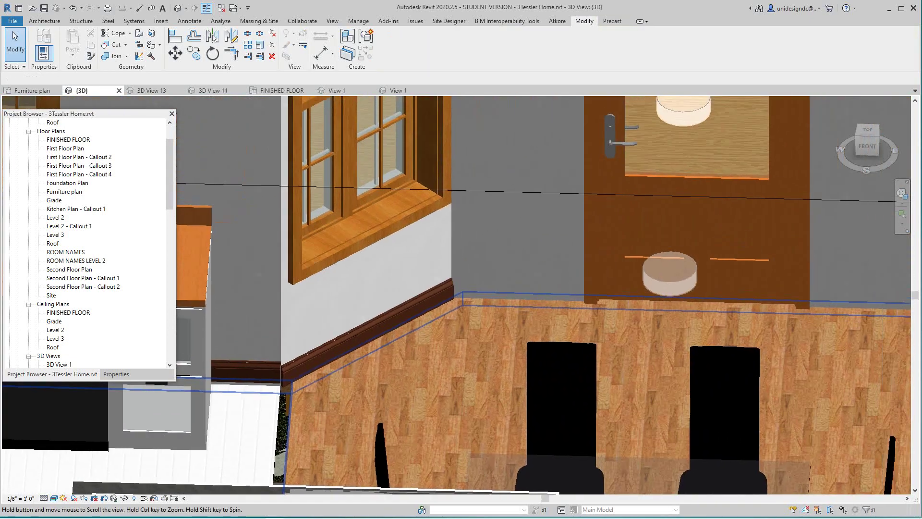
- Place horizontal wall sweeps as baseboards along the exterior door wall, the adjoining angled window wall and the living room window wall
click(44, 21)
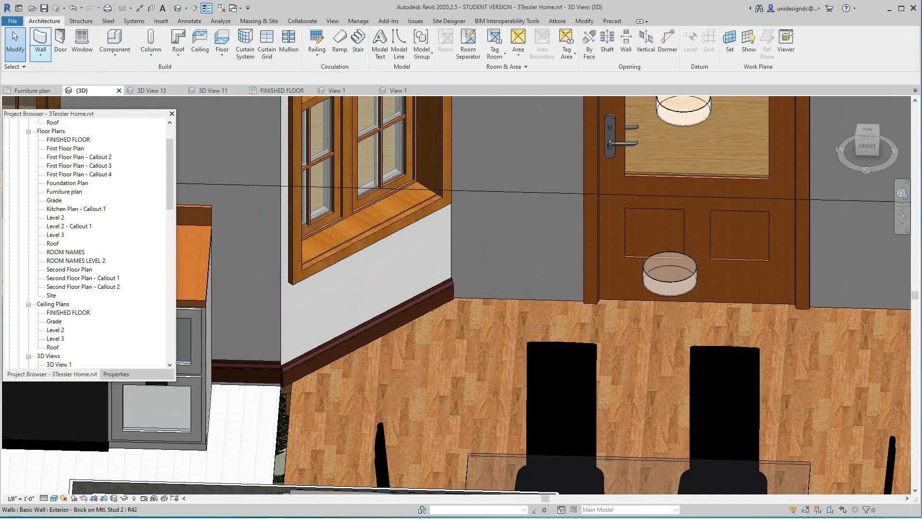
click(40, 53)
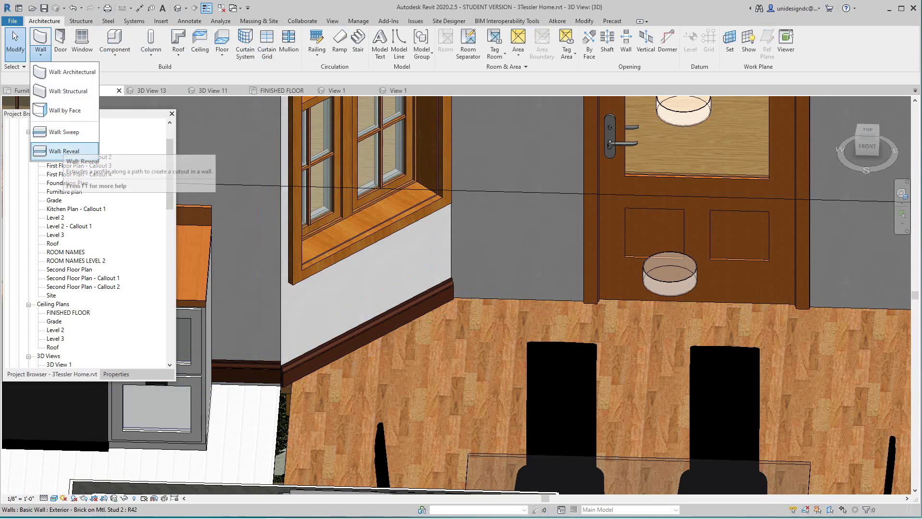
click(63, 132)
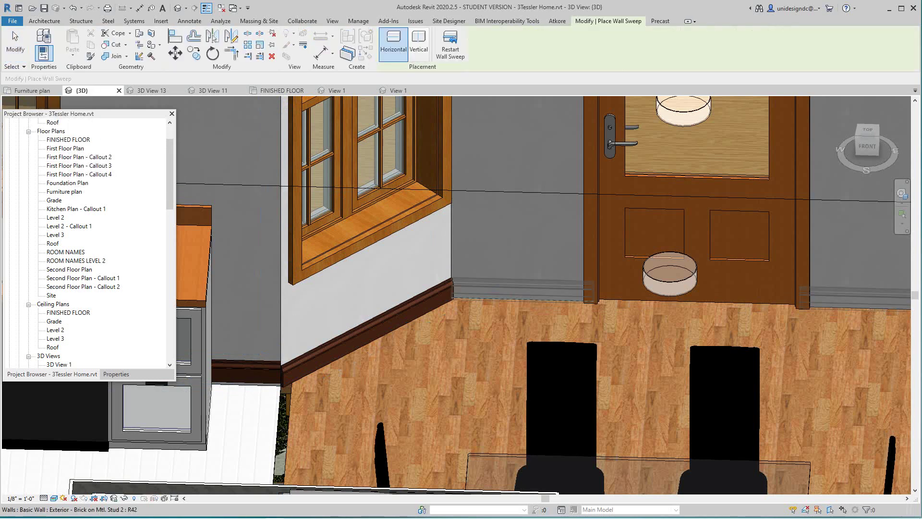
scroll(508, 342, down, 1)
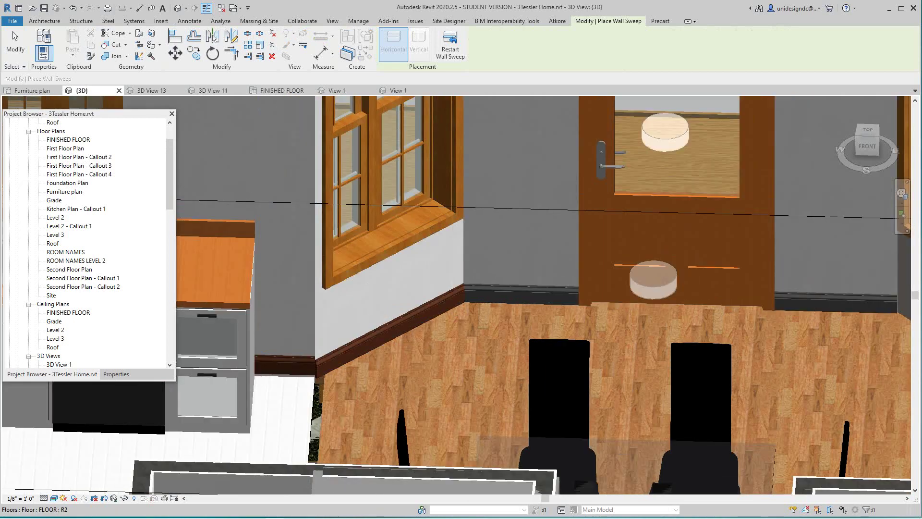
middle_drag(508, 342, 189, 318)
scroll(188, 319, down, 2)
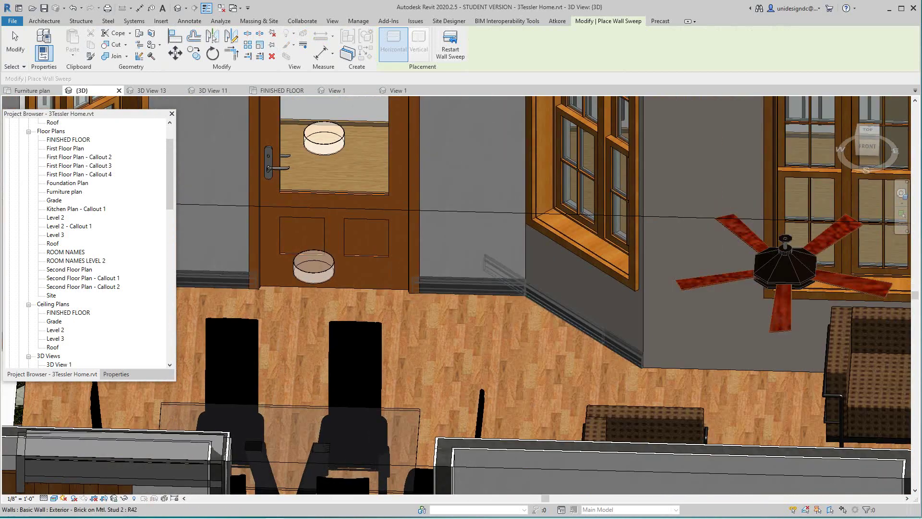
scroll(706, 360, up, 3)
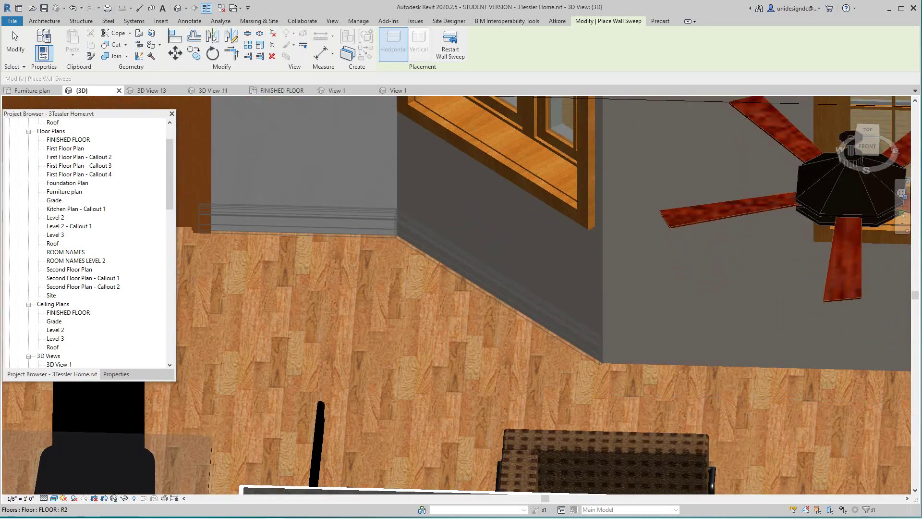
scroll(734, 382, down, 4)
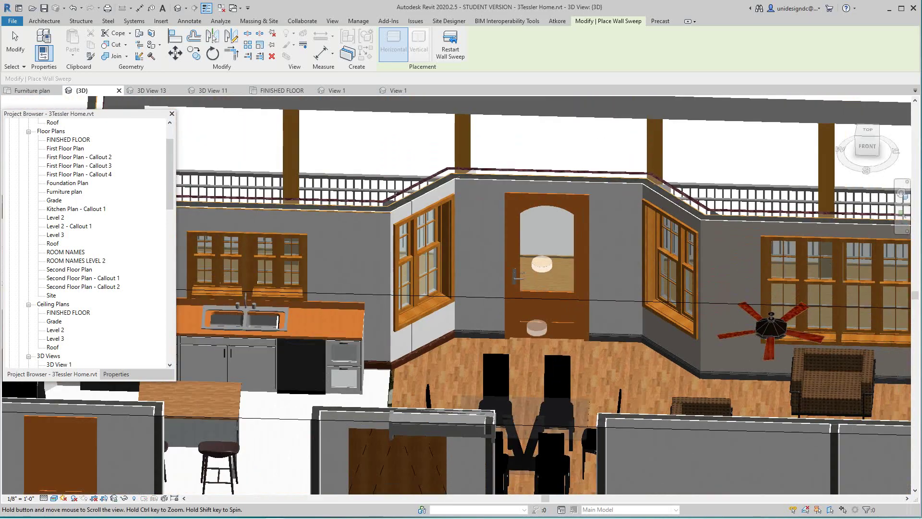
- Continue the baseboard wall sweep around the living room corner onto the fireplace wall
middle_drag(734, 382, 482, 327)
scroll(696, 329, up, 1)
scroll(657, 347, down, 10)
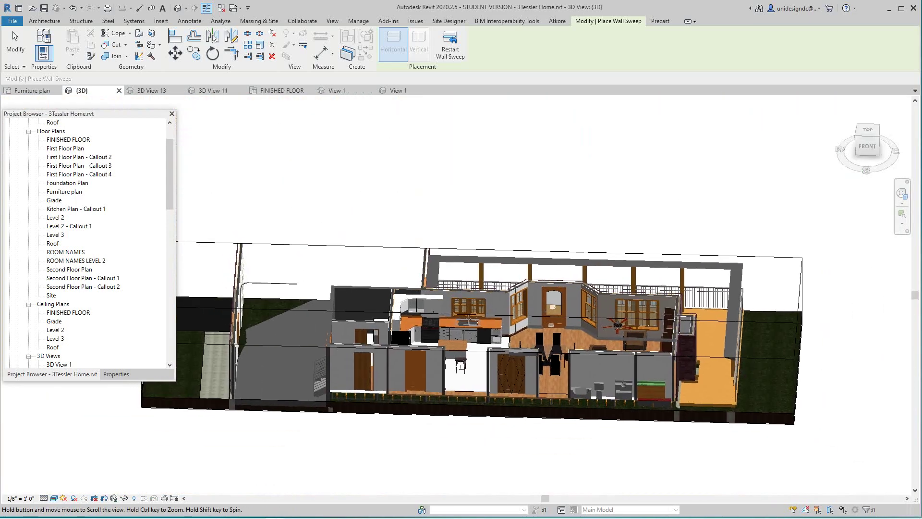
middle_drag(471, 332, 545, 350)
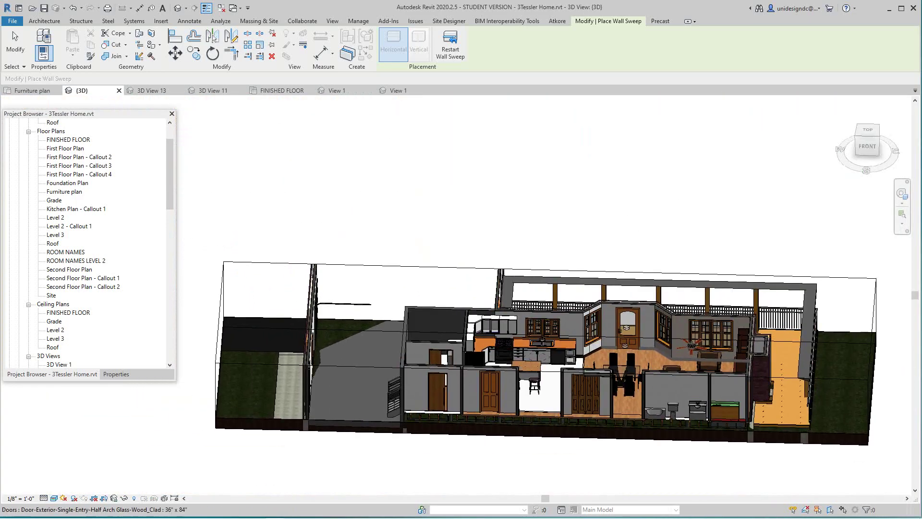
shift+middle_drag(628, 331, 735, 361)
scroll(749, 351, up, 3)
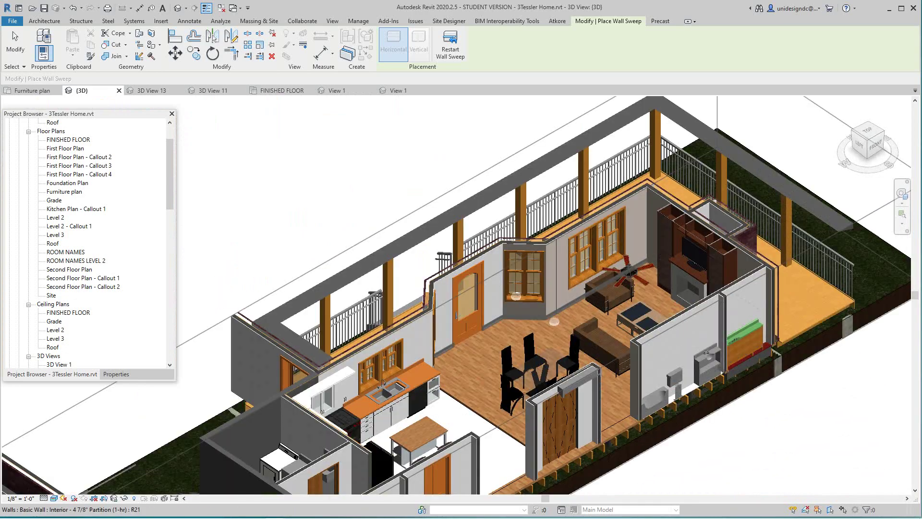
scroll(740, 298, up, 3)
scroll(596, 233, up, 6)
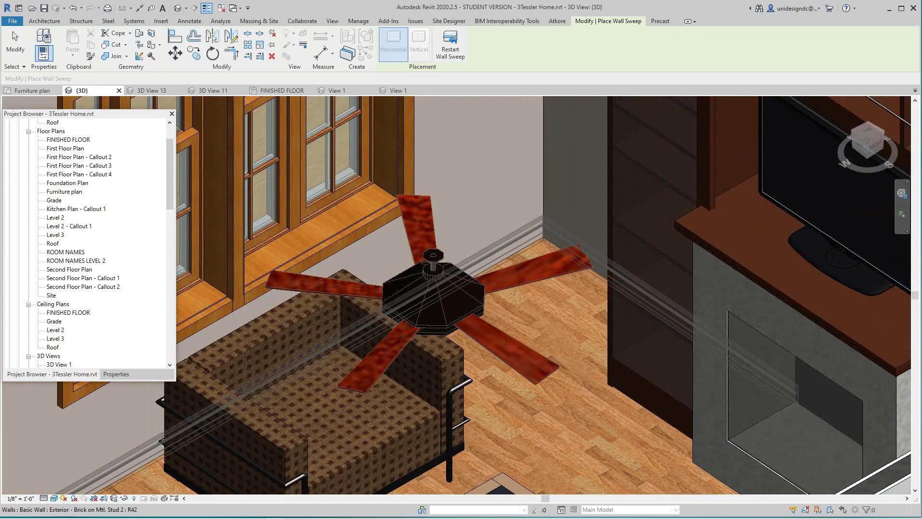
click(595, 218)
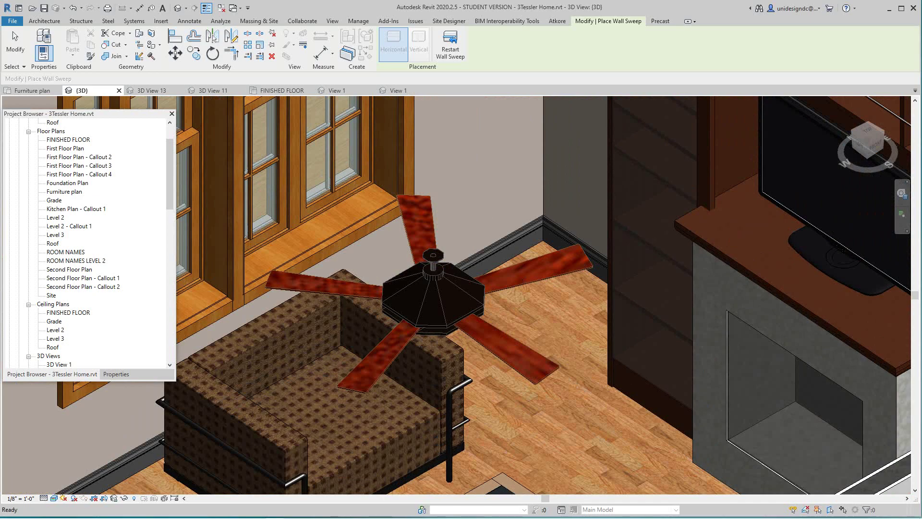
- Finish the current wall sweep placement and examine the new baseboards around the living room door, window and fireplace walls
scroll(533, 373, down, 5)
key(Escape)
scroll(533, 373, down, 2)
middle_drag(532, 373, 564, 291)
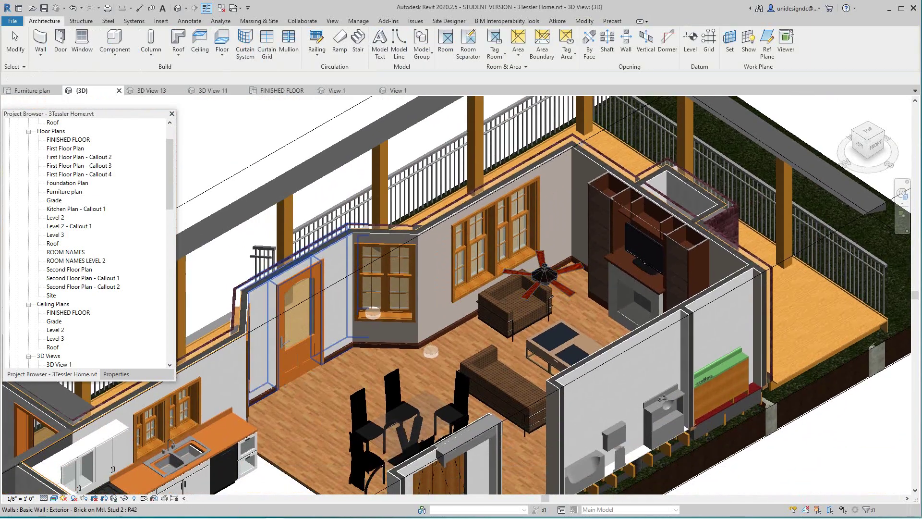
scroll(329, 347, up, 6)
scroll(298, 363, down, 4)
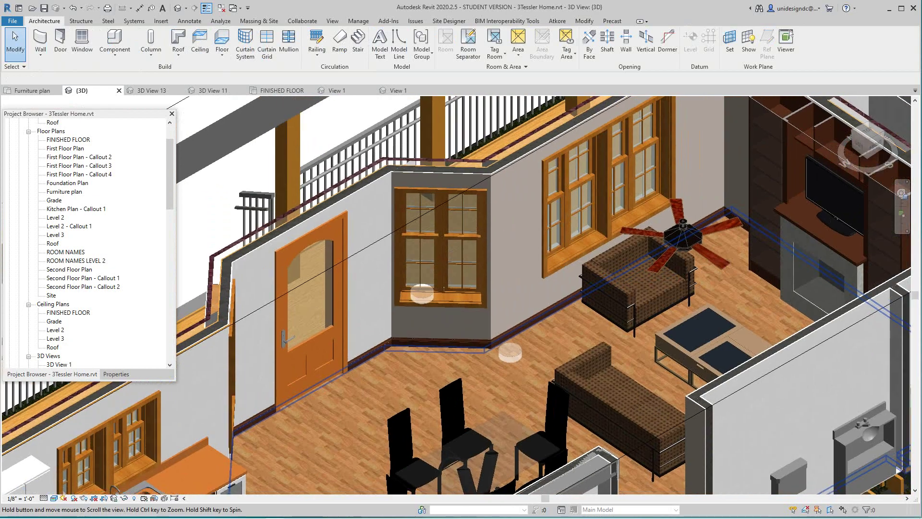
middle_drag(307, 404, 476, 389)
scroll(476, 384, down, 5)
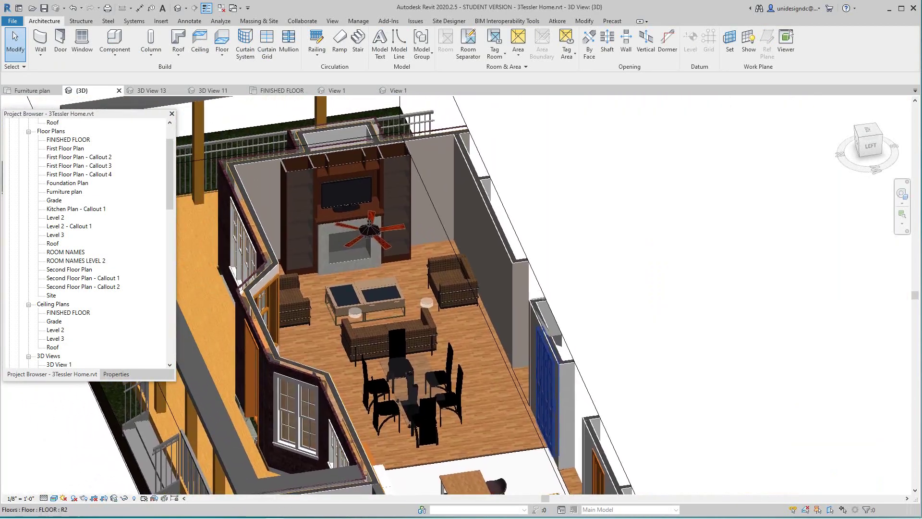
- Place horizontal wall sweeps as baseboards on the fireplace wall beside the entertainment center and along the adjoining long interior wall
scroll(291, 185, up, 5)
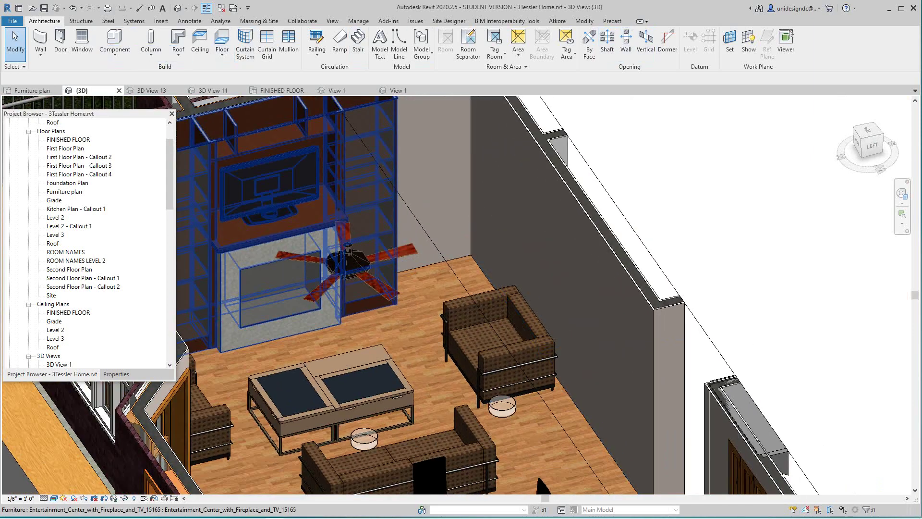
click(40, 55)
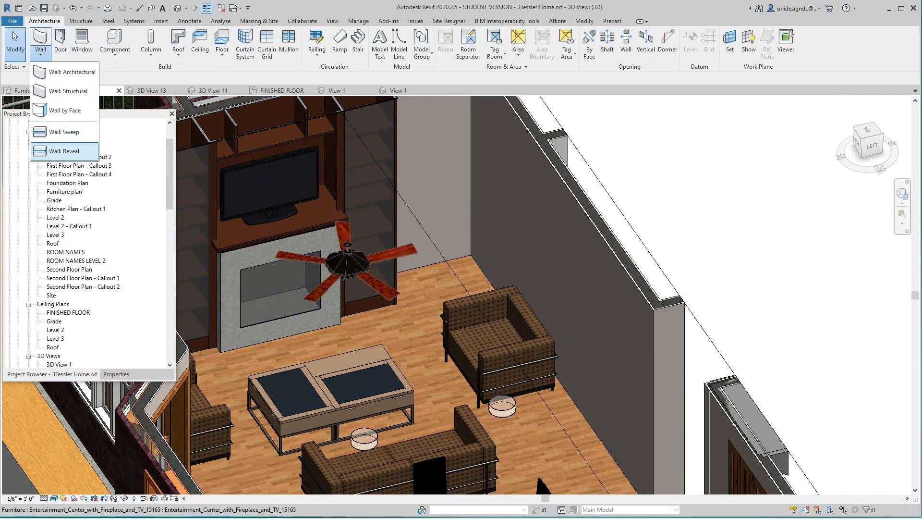
click(64, 132)
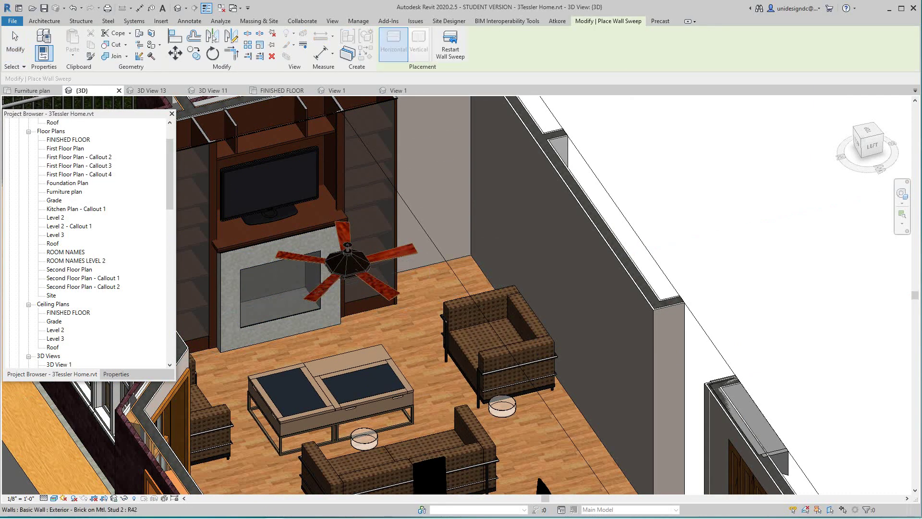
scroll(427, 255, up, 2)
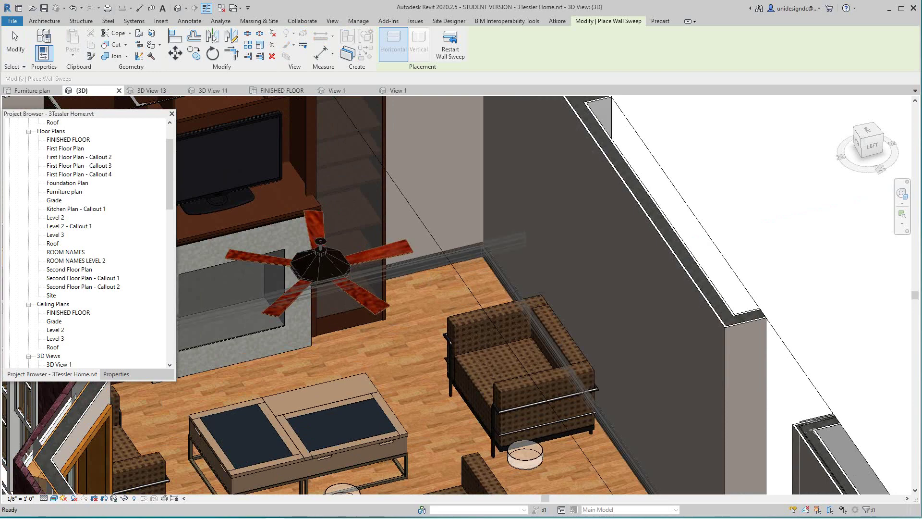
scroll(531, 343, down, 3)
key(Escape)
- Examine the end of the long interior wall and the double-door partition beside the dining table for missing baseboards
scroll(530, 344, up, 1)
middle_drag(655, 477, 552, 274)
scroll(552, 274, up, 2)
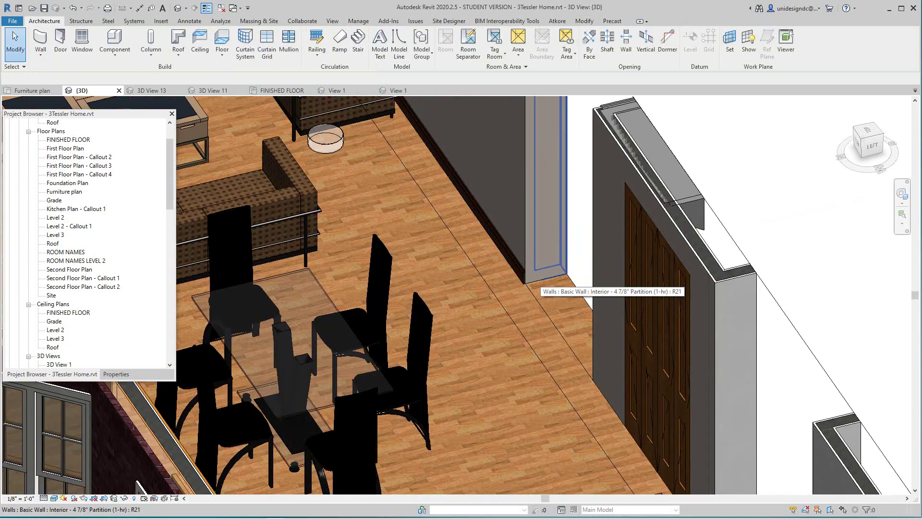
click(540, 275)
key(Escape)
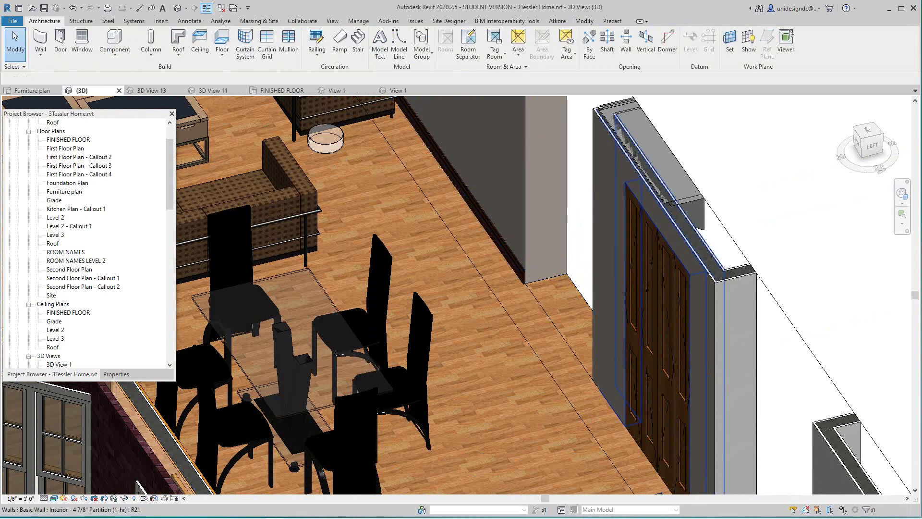
scroll(387, 145, down, 5)
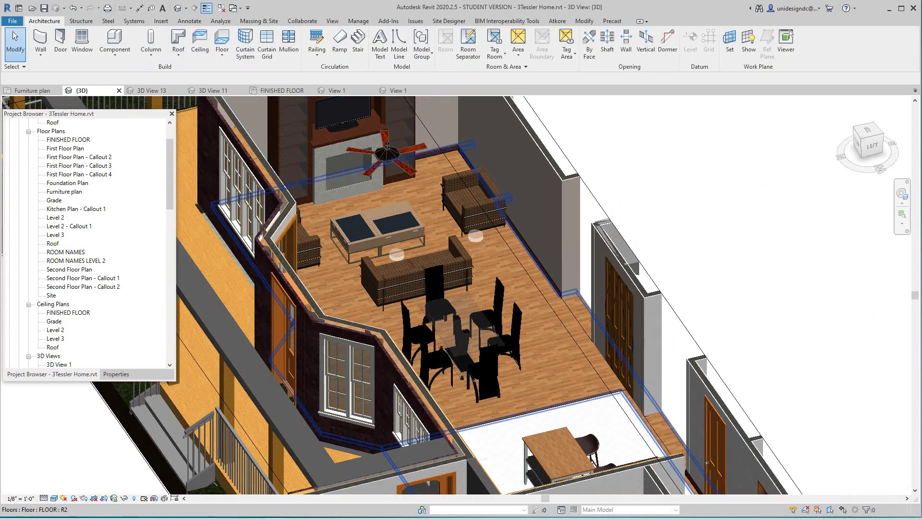
middle_drag(387, 145, 364, 140)
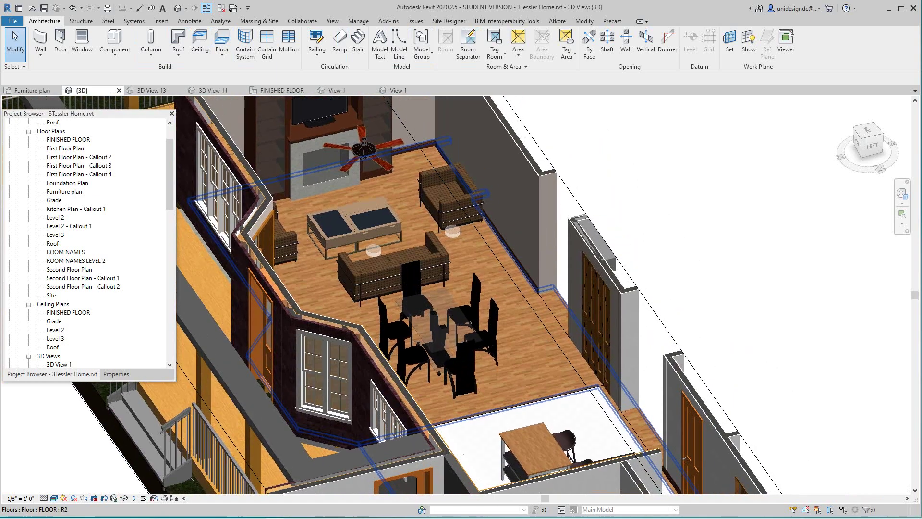
scroll(399, 354, up, 4)
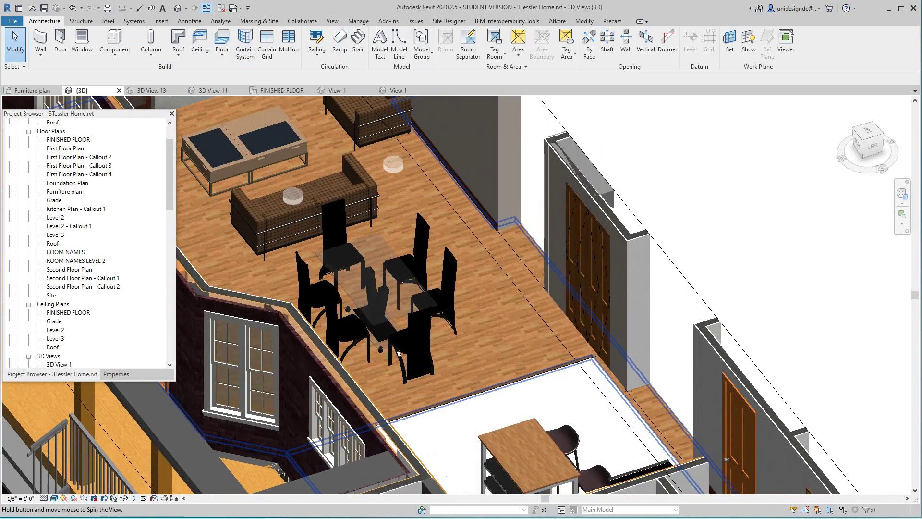
shift+middle_drag(399, 354, 418, 344)
scroll(516, 271, up, 2)
middle_drag(516, 272, 521, 303)
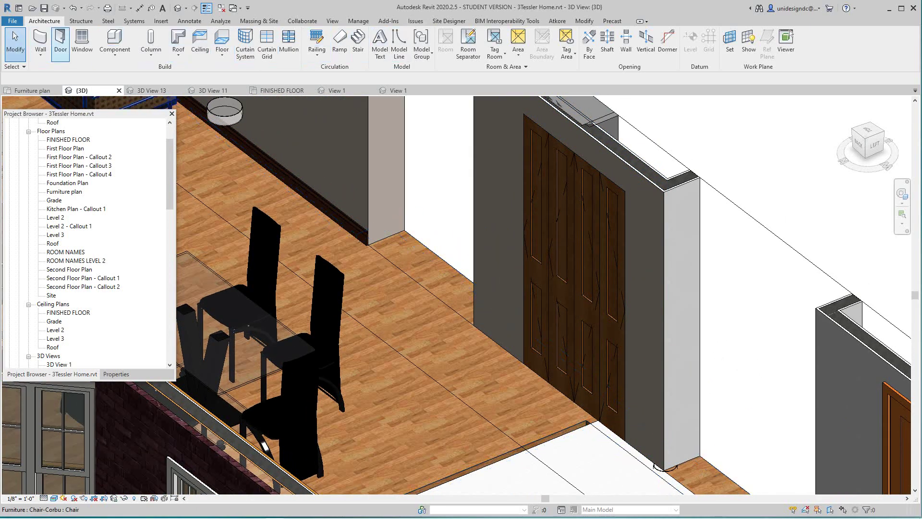
click(40, 56)
click(53, 151)
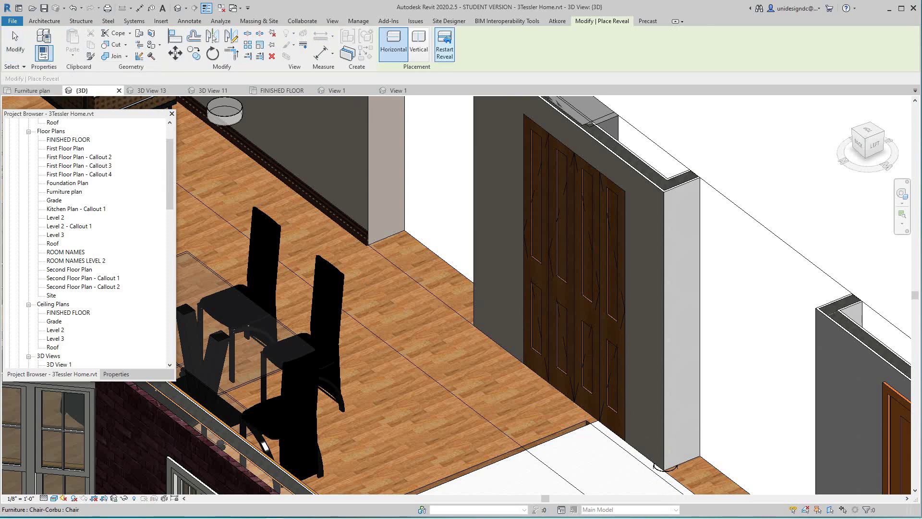
key(Escape)
- Place a horizontal wall sweep near the base of the partition wall that holds the double doors
click(40, 54)
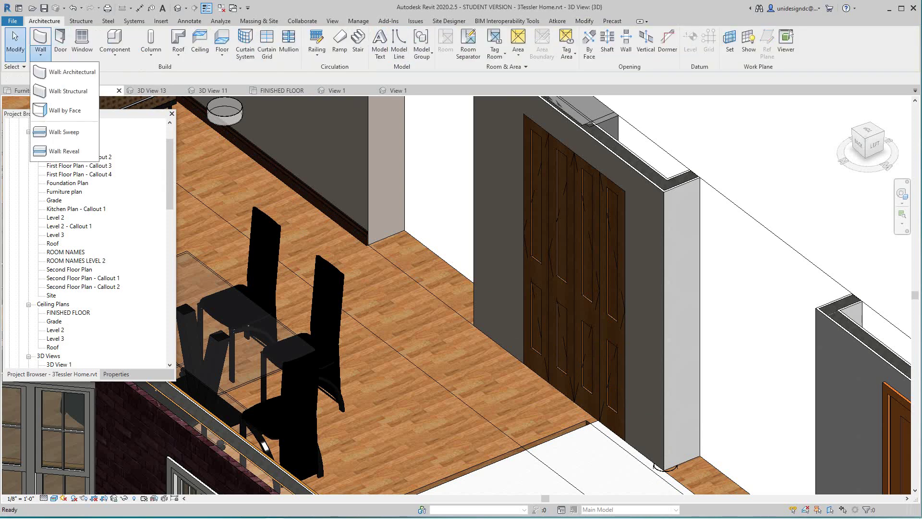
click(58, 132)
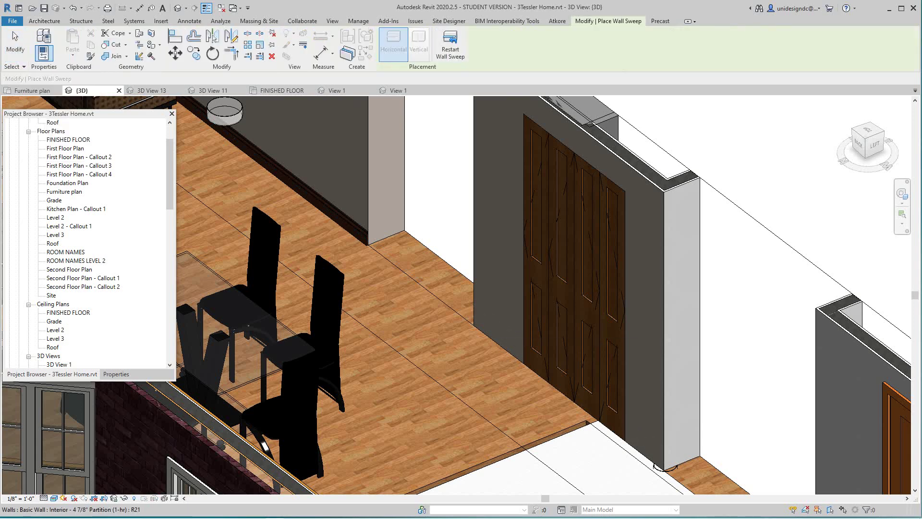
click(504, 343)
key(Escape)
scroll(522, 371, up, 3)
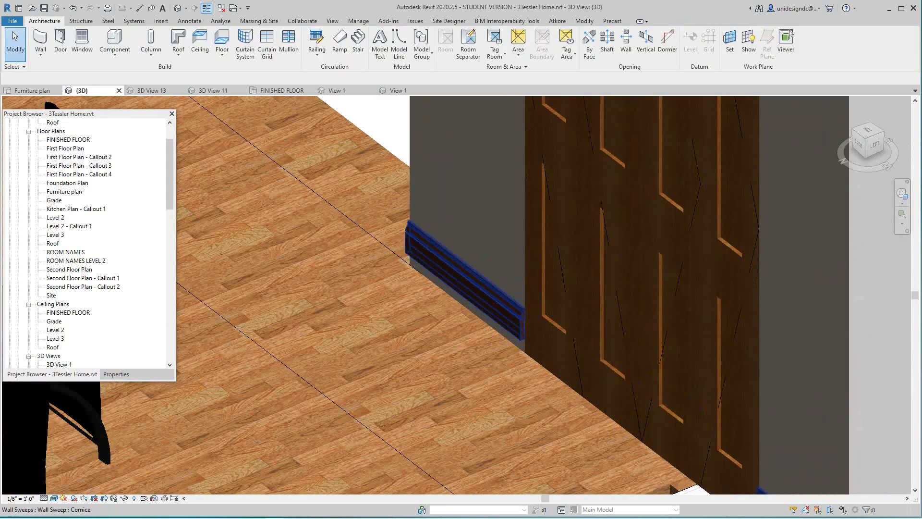
- Adjust the position of the wall sweep beside the double doors and delete the sweep
click(449, 276)
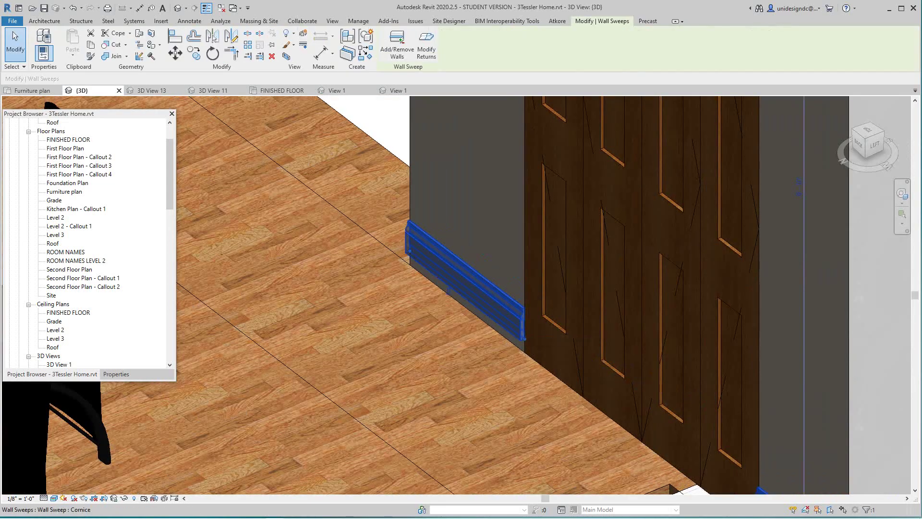
drag(446, 294, 448, 293)
key(Escape)
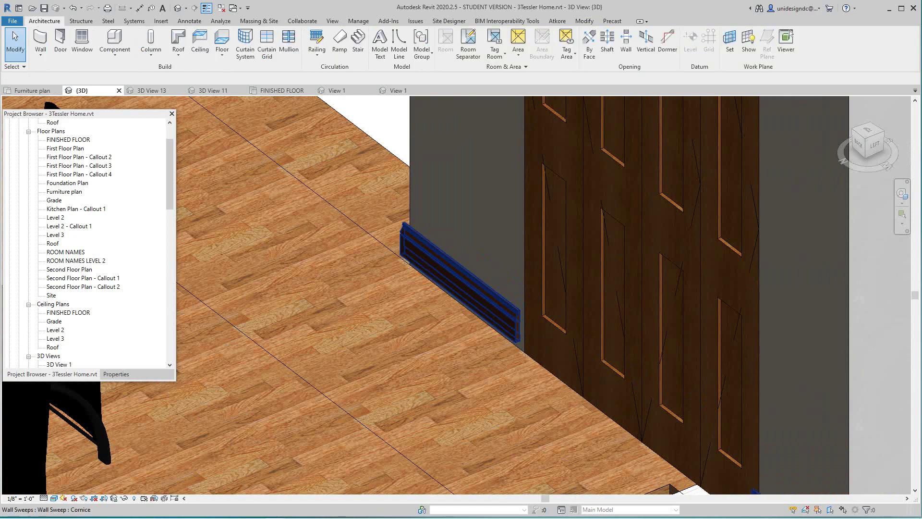
scroll(506, 326, up, 3)
click(507, 326)
key(Delete)
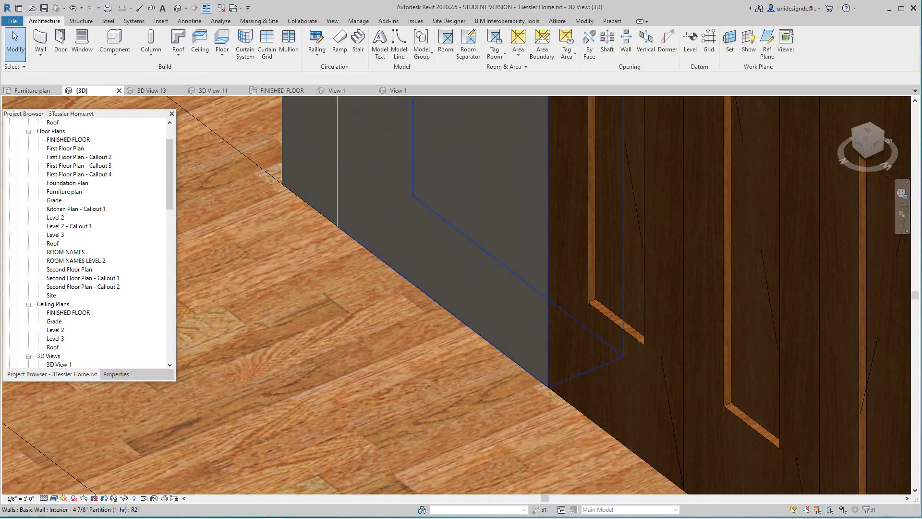
- Check the instance properties of the partition wall that holds the double doors
scroll(504, 327, down, 4)
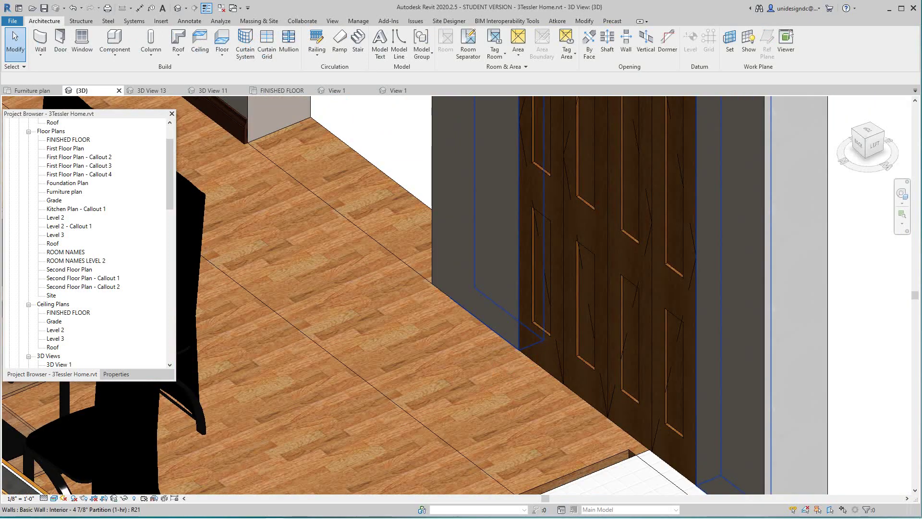
click(504, 325)
scroll(504, 326, down, 2)
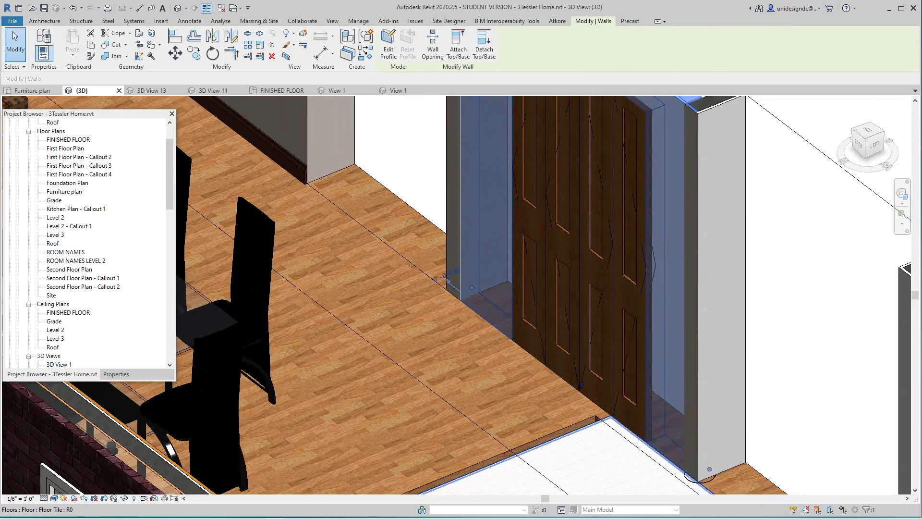
key(Escape)
click(499, 317)
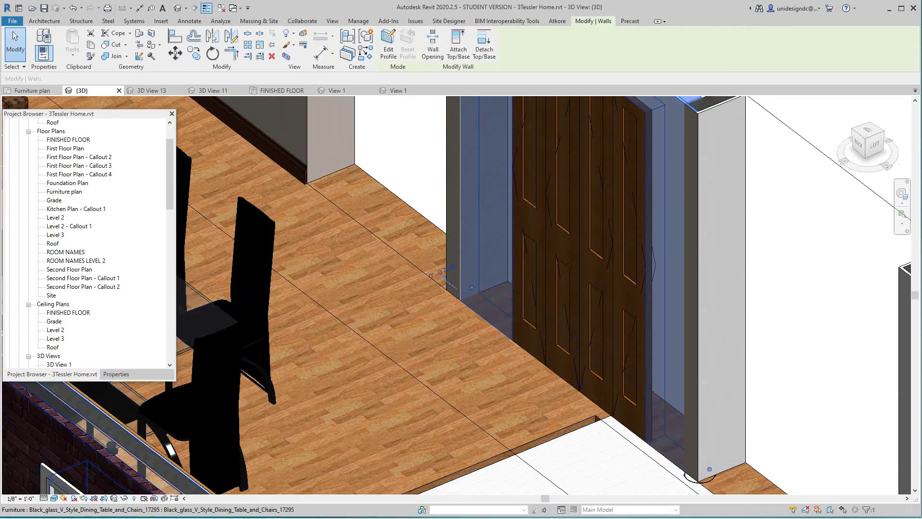
click(116, 374)
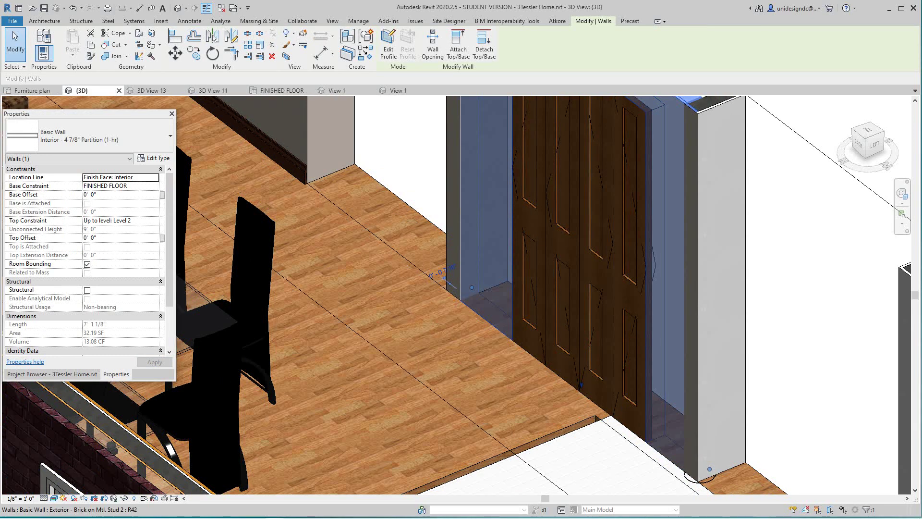
key(Escape)
- Place a horizontal wall sweep as a baseboard at floor level along the double-door partition wall
scroll(507, 357, down, 2)
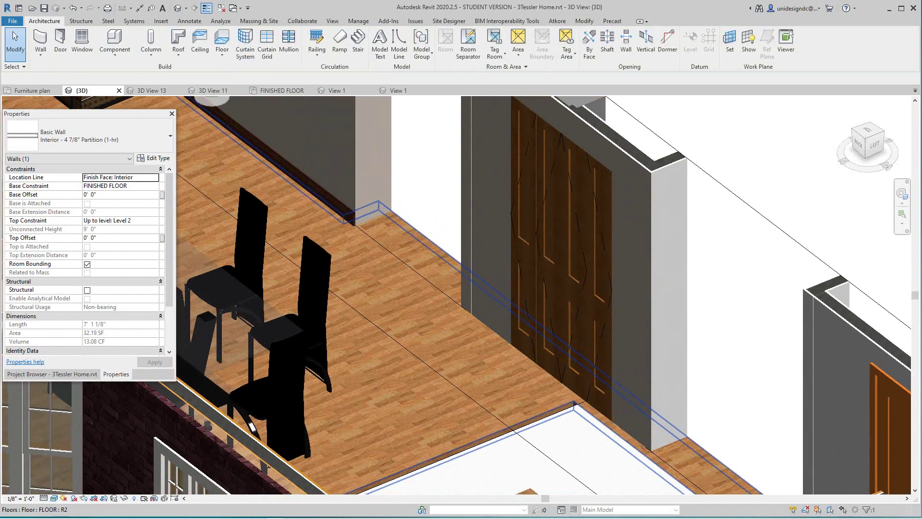
middle_drag(390, 192, 392, 198)
click(40, 54)
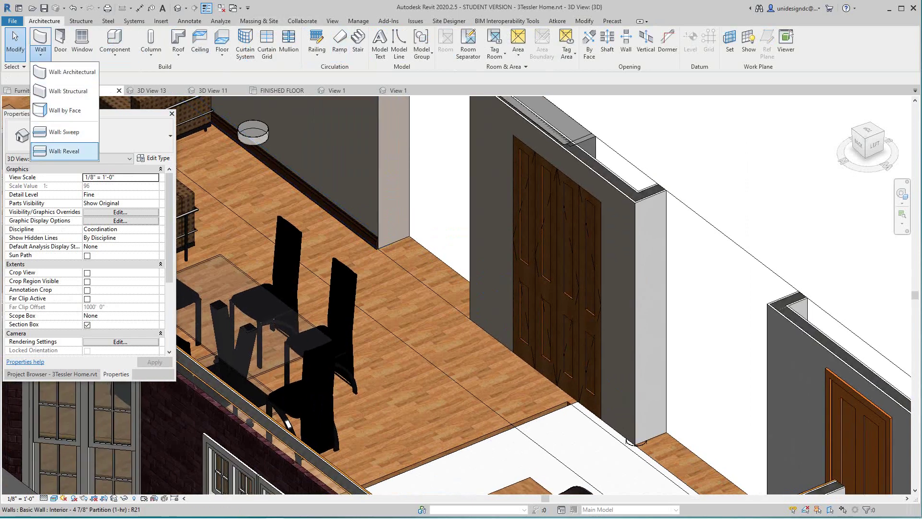
click(64, 131)
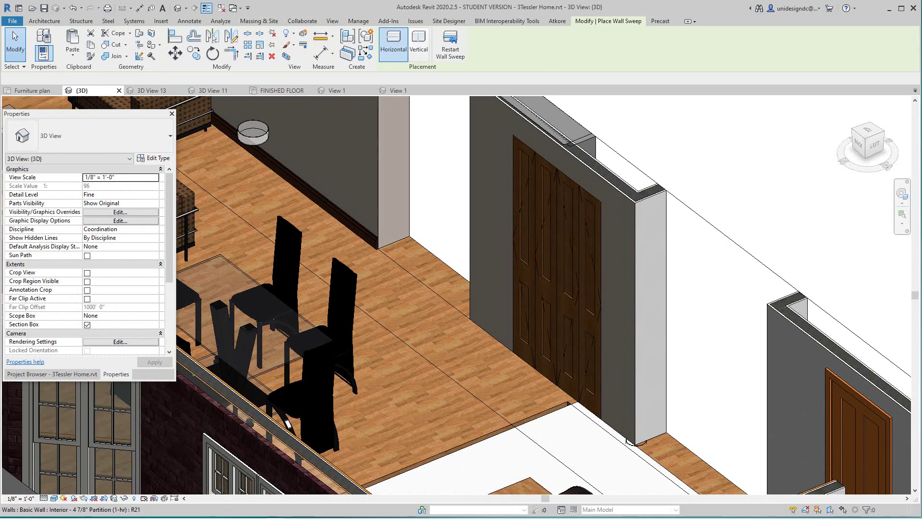
key(Escape)
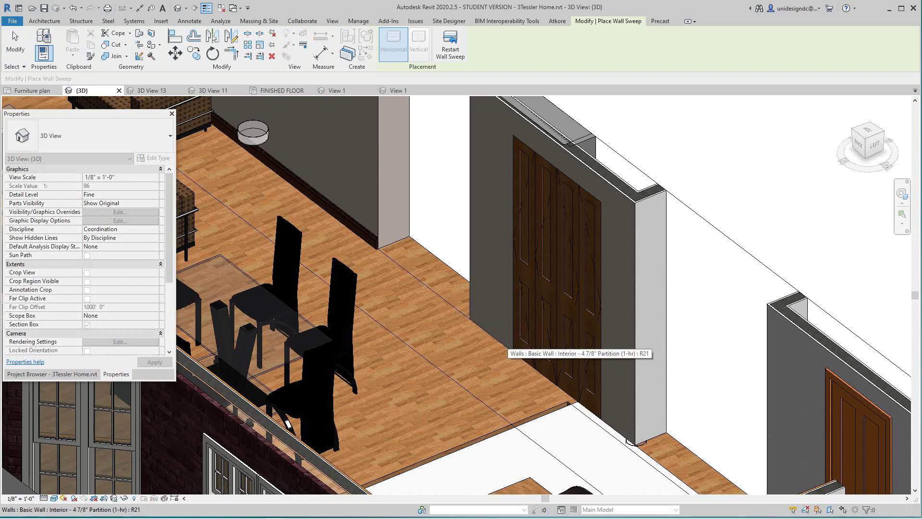
key(Escape)
key(Escape)
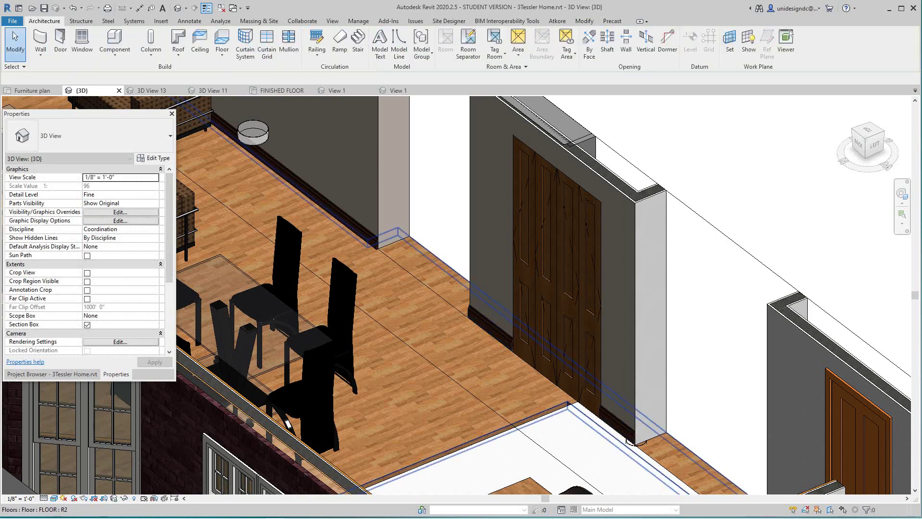
- Examine the baseboards on the double-door partition and the long interior wall within the whole living and dining area
scroll(629, 440, up, 3)
middle_drag(336, 240, 537, 325)
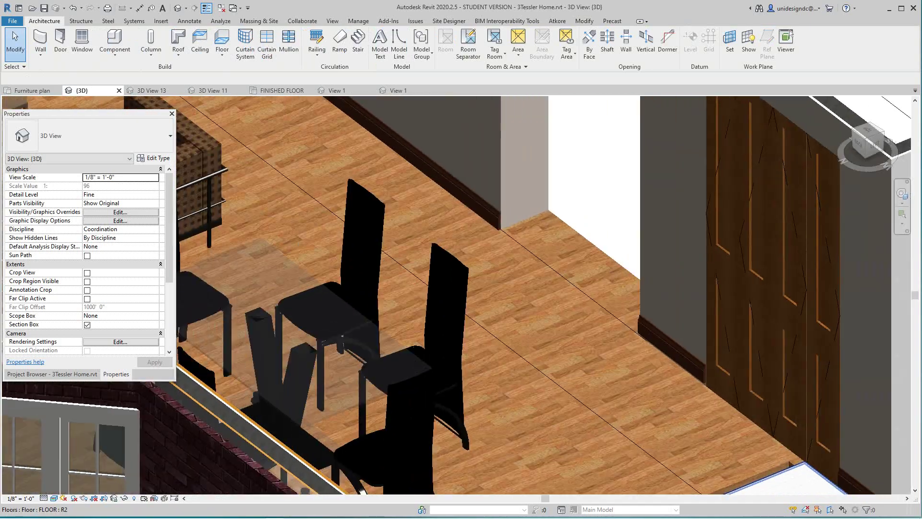
middle_drag(418, 180, 674, 488)
scroll(673, 488, down, 1)
scroll(604, 312, down, 6)
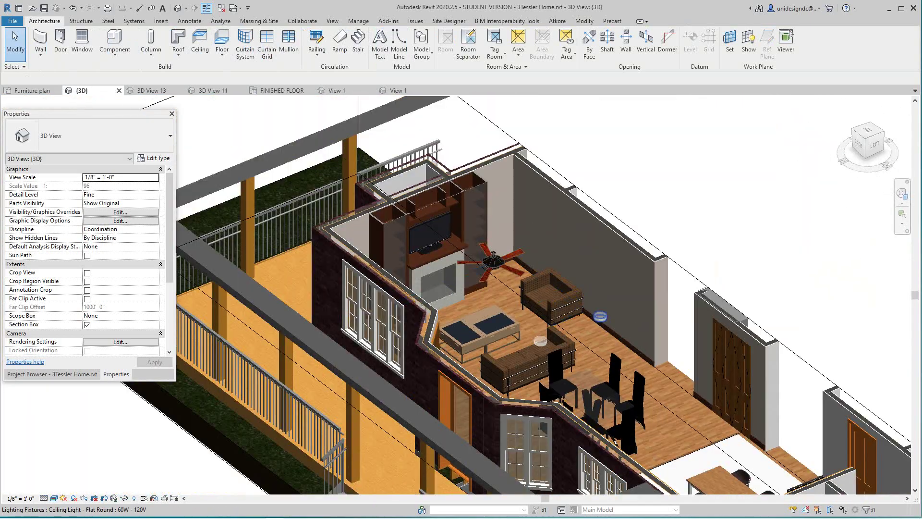
scroll(603, 312, up, 2)
shift+middle_drag(604, 312, 422, 298)
scroll(590, 336, down, 2)
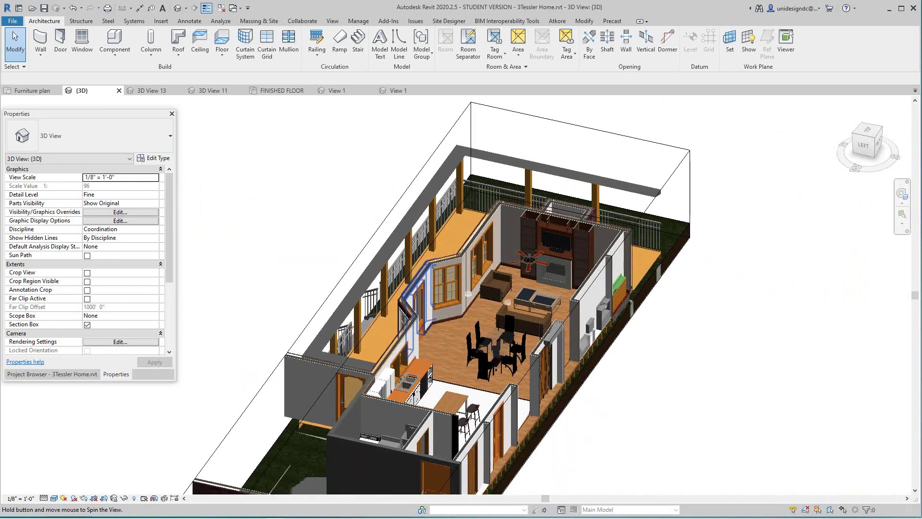
- Review the baseboards along the exterior door wall, angled window wall and living room window wall from the kitchen side
scroll(541, 283, up, 3)
shift+middle_drag(533, 276, 509, 336)
shift+middle_drag(485, 368, 485, 355)
shift+middle_drag(437, 197, 393, 221)
scroll(504, 226, down, 1)
shift+middle_drag(458, 336, 465, 329)
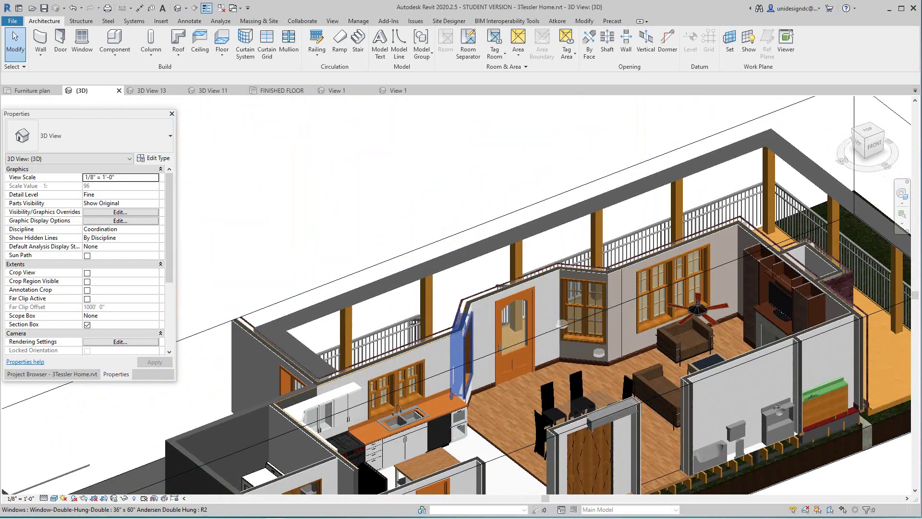
scroll(465, 331, up, 3)
scroll(473, 331, down, 3)
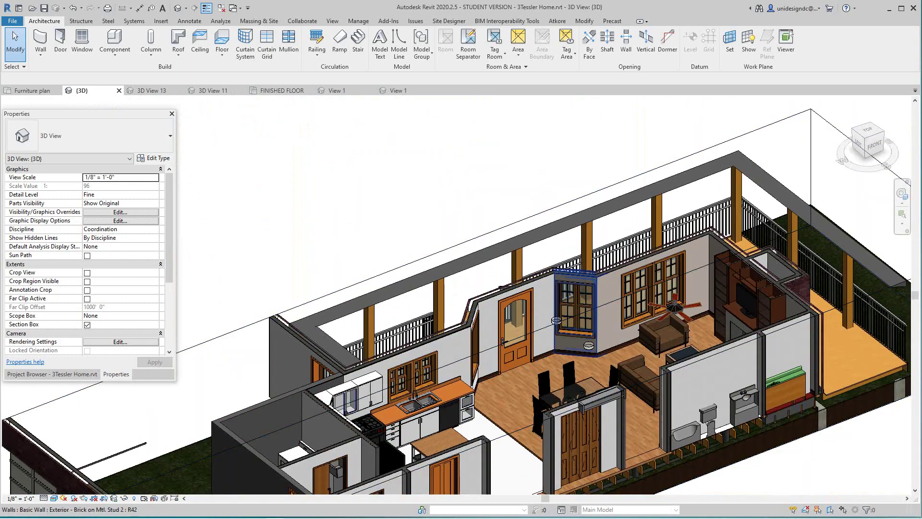
scroll(603, 312, up, 4)
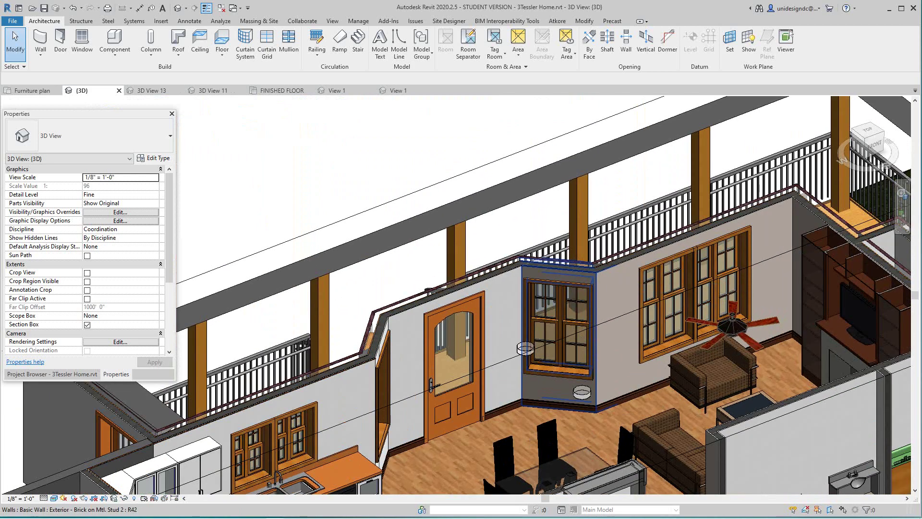
- Inspect the layer structure of the living room window wall's type and the material of its interior Finish 2 [5] layer
click(610, 312)
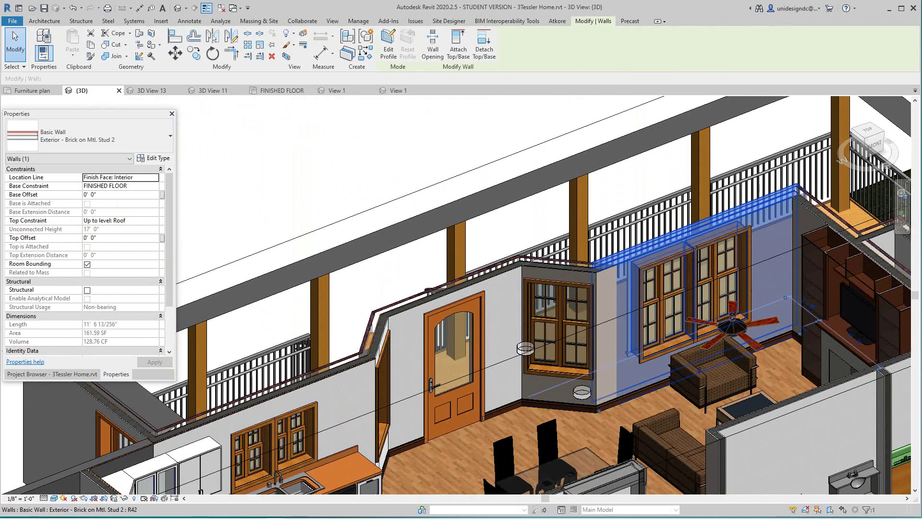
click(153, 158)
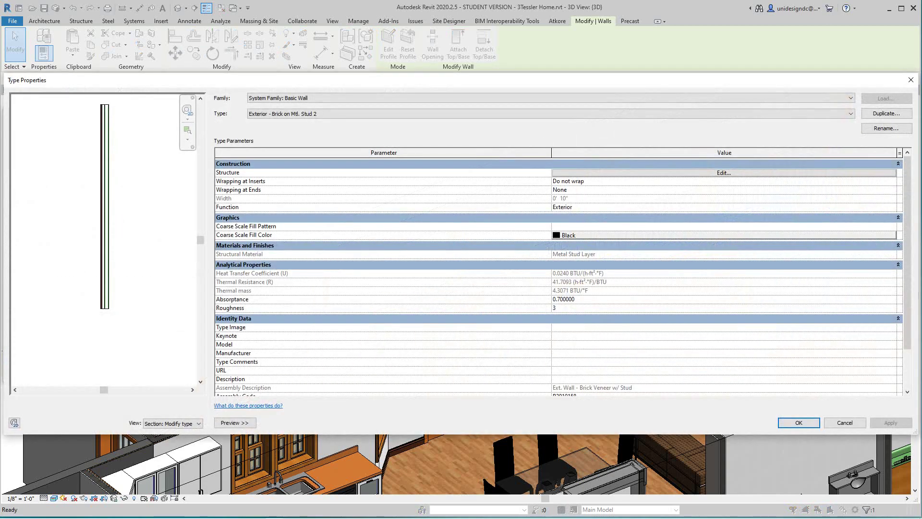
click(725, 173)
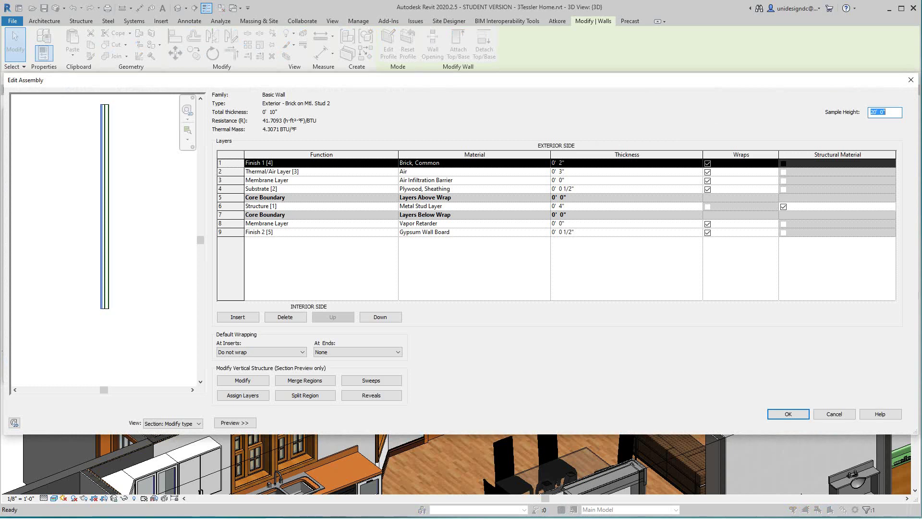
click(474, 232)
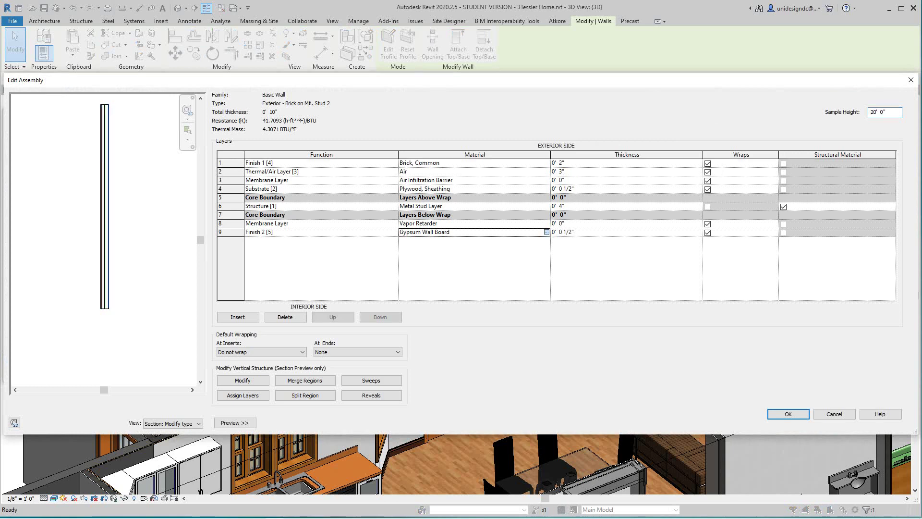
click(547, 232)
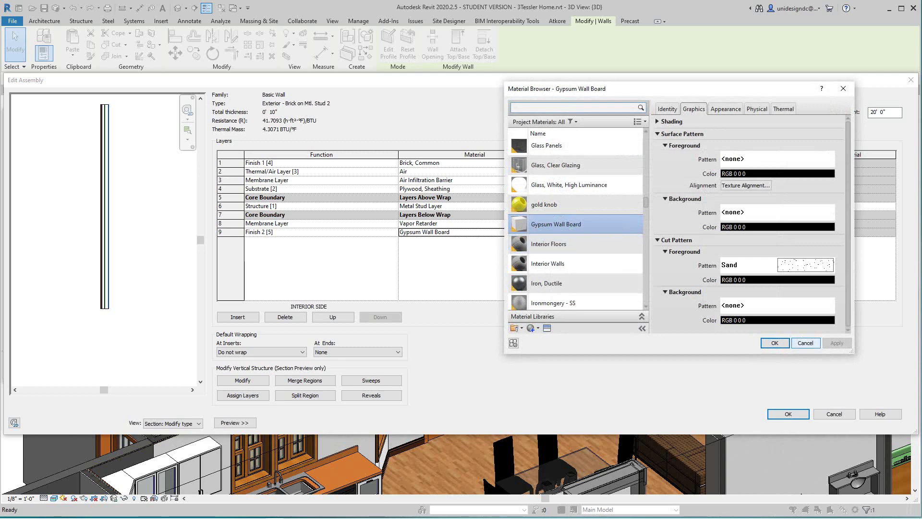
click(805, 342)
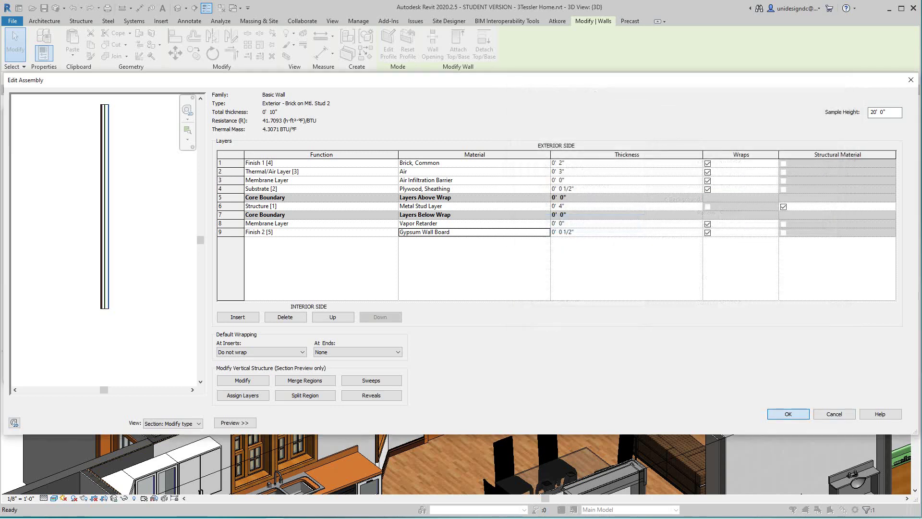
click(787, 413)
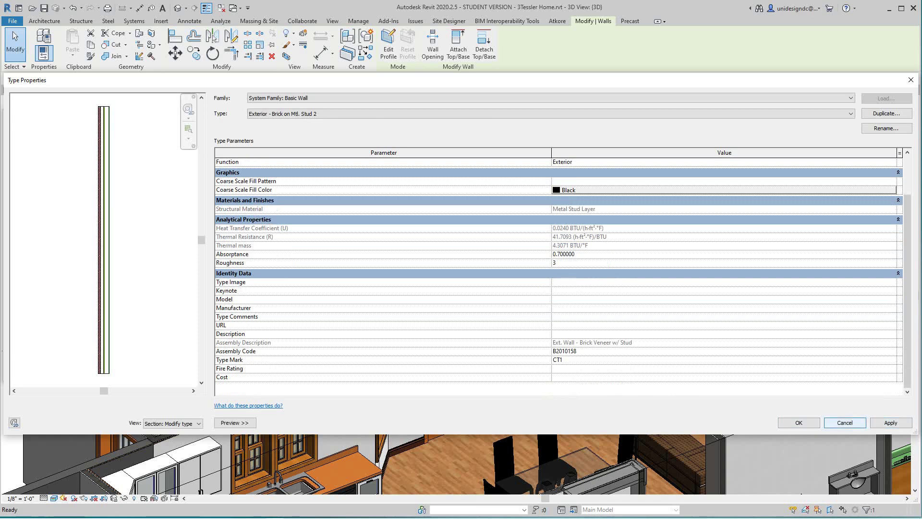
key(Return)
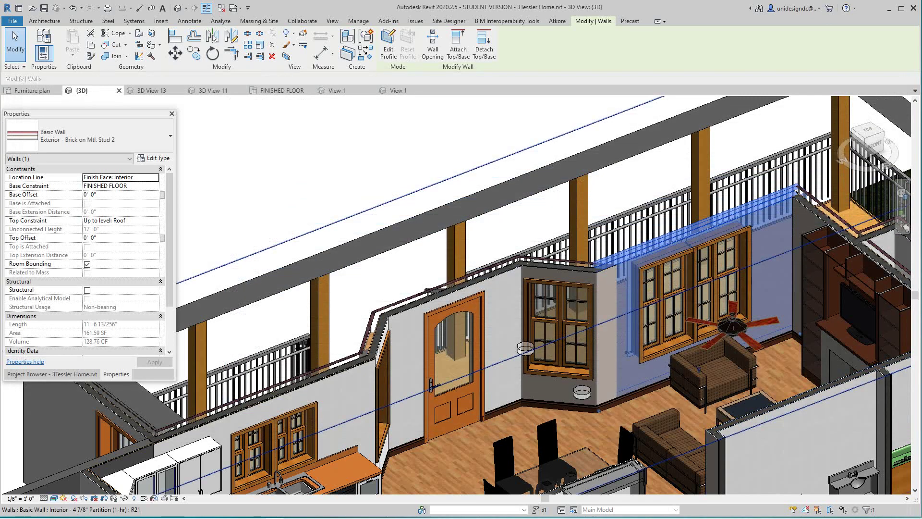
- Browse the whole project material list with the Paint tool for a wall finish, leaving the project unsaved and painting nothing
scroll(713, 368, down, 2)
click(460, 255)
scroll(460, 255, down, 1)
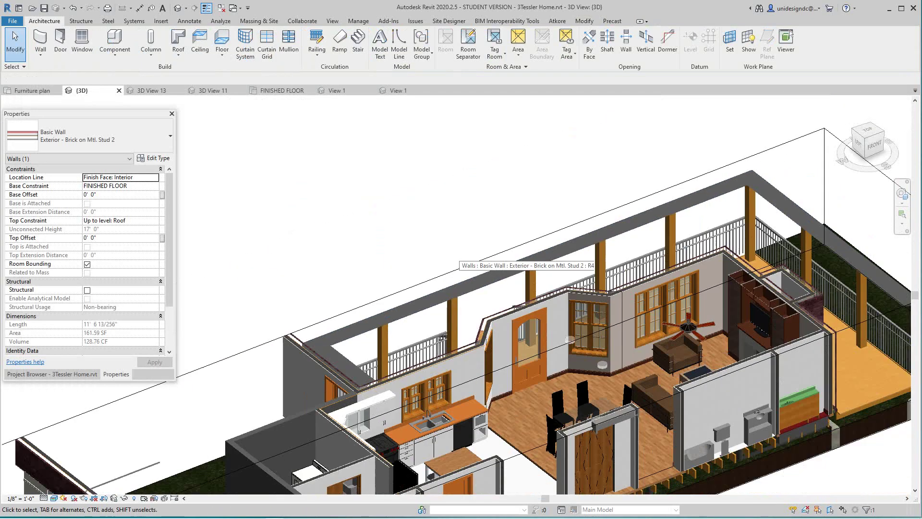
middle_drag(460, 255, 414, 230)
scroll(311, 251, up, 3)
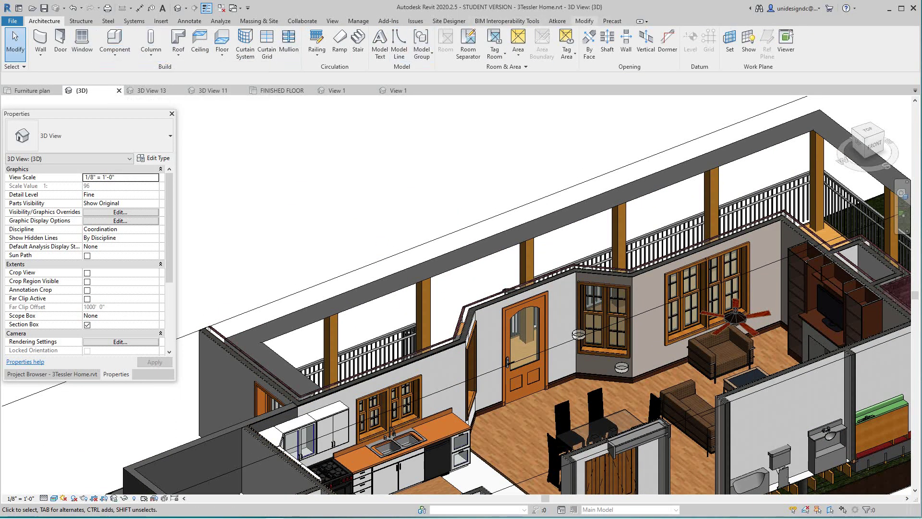
click(584, 21)
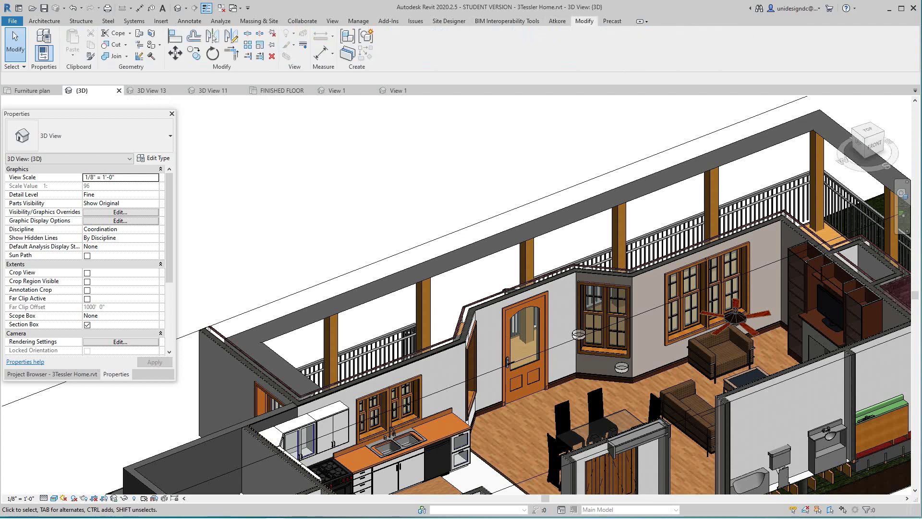
click(160, 45)
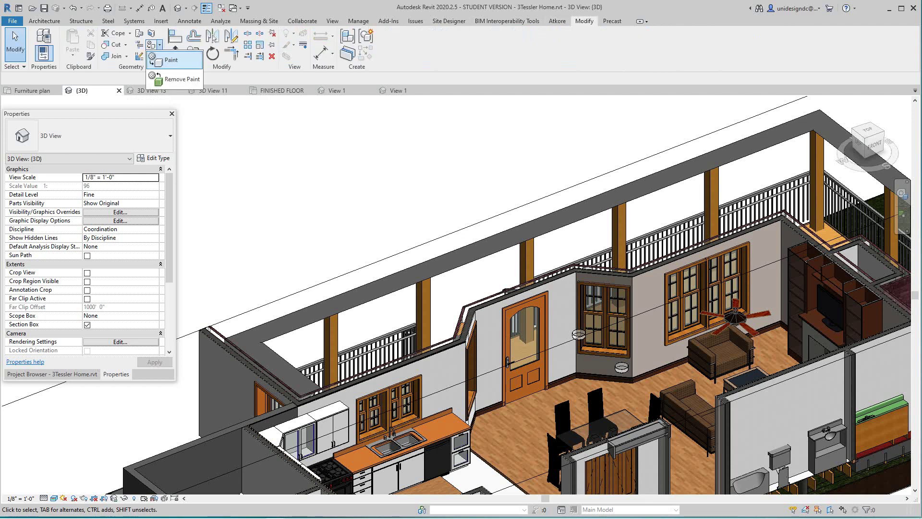
click(171, 60)
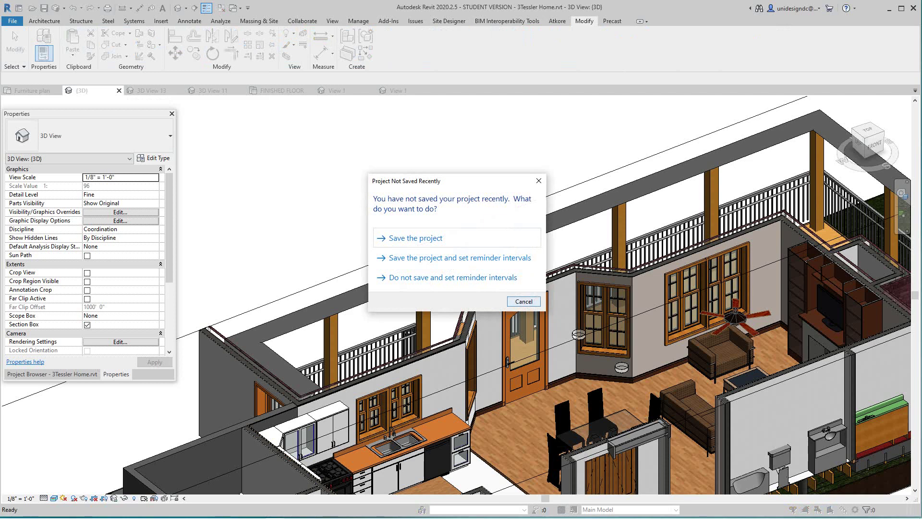
click(523, 301)
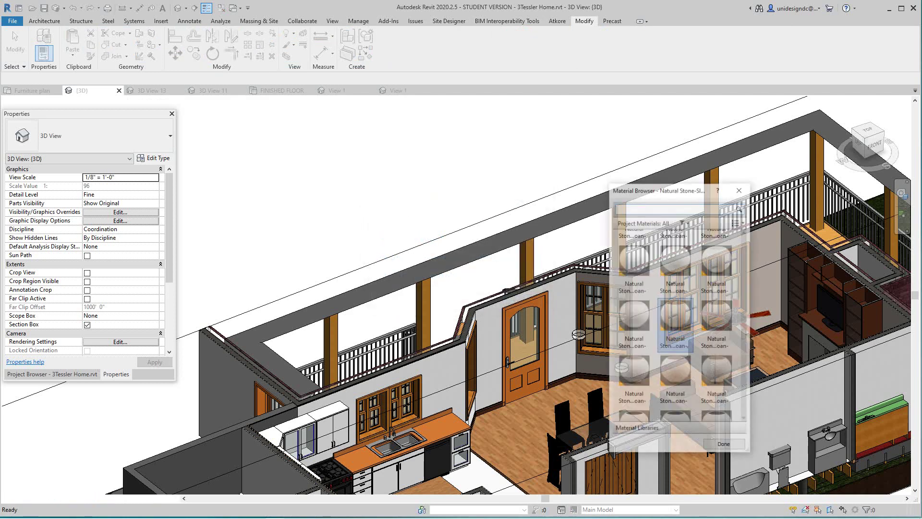
scroll(675, 348, up, 3)
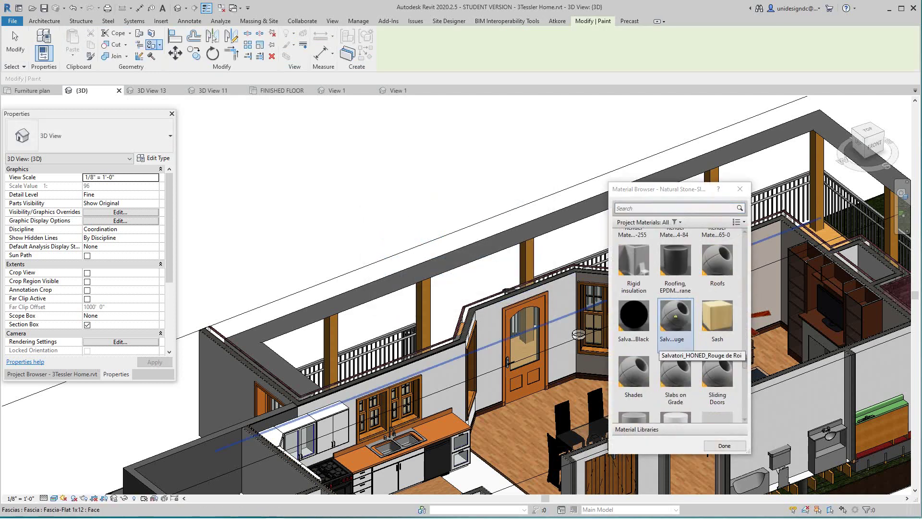
scroll(710, 346, up, 10)
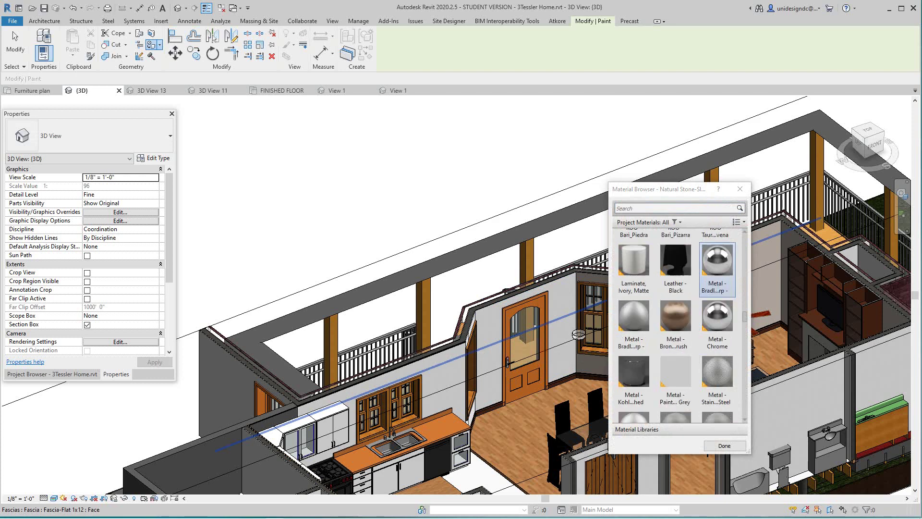
scroll(717, 289, up, 5)
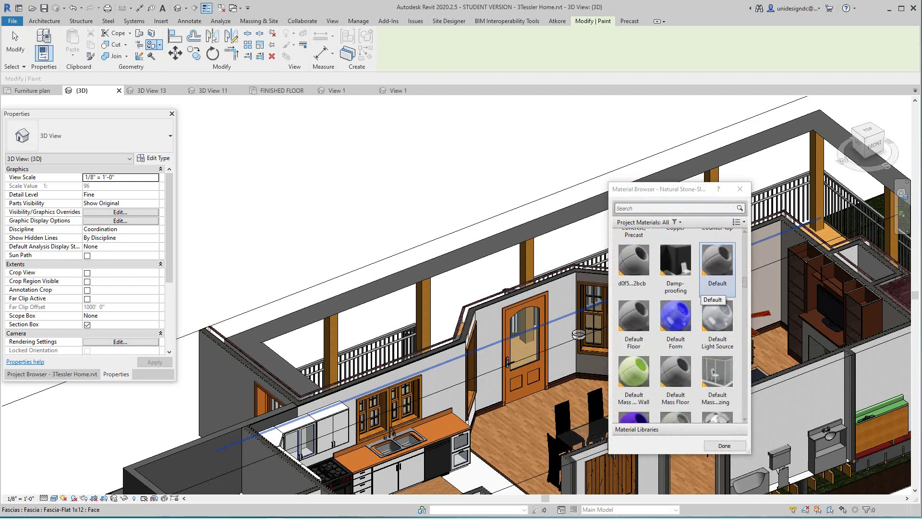
scroll(717, 288, up, 6)
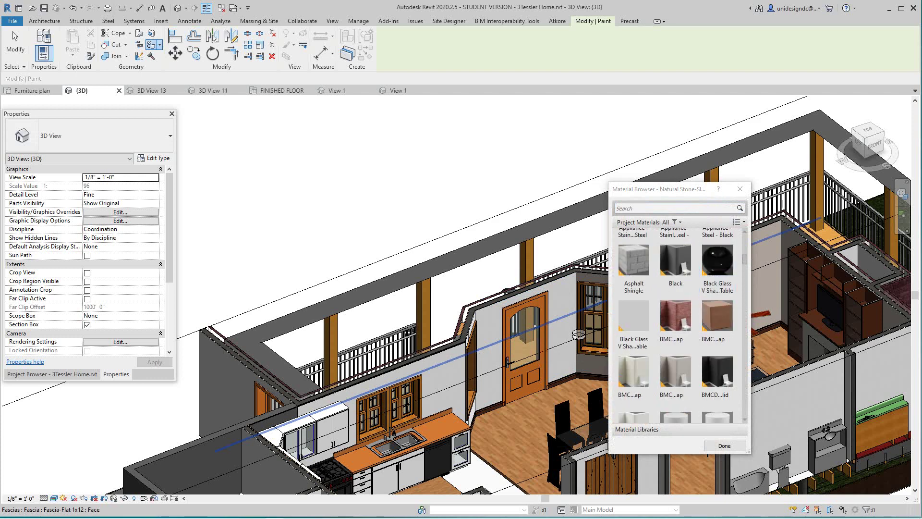
scroll(716, 331, up, 6)
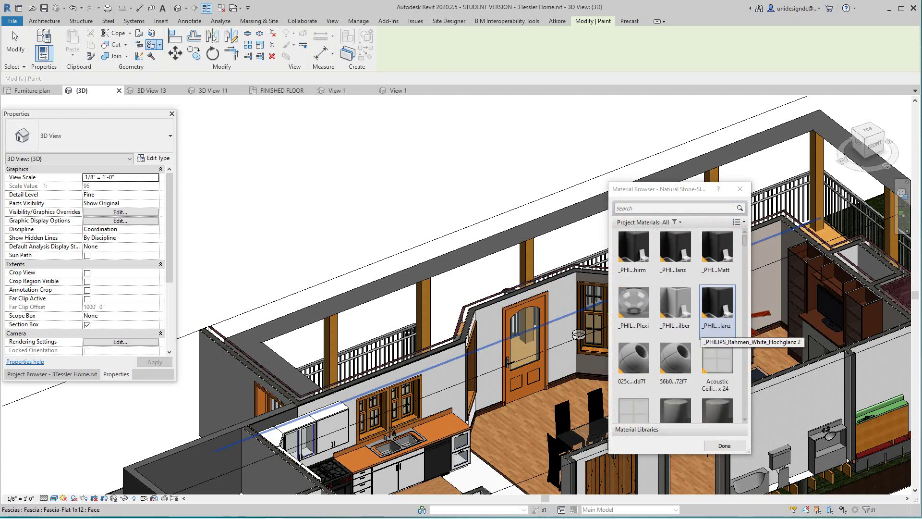
scroll(702, 337, down, 15)
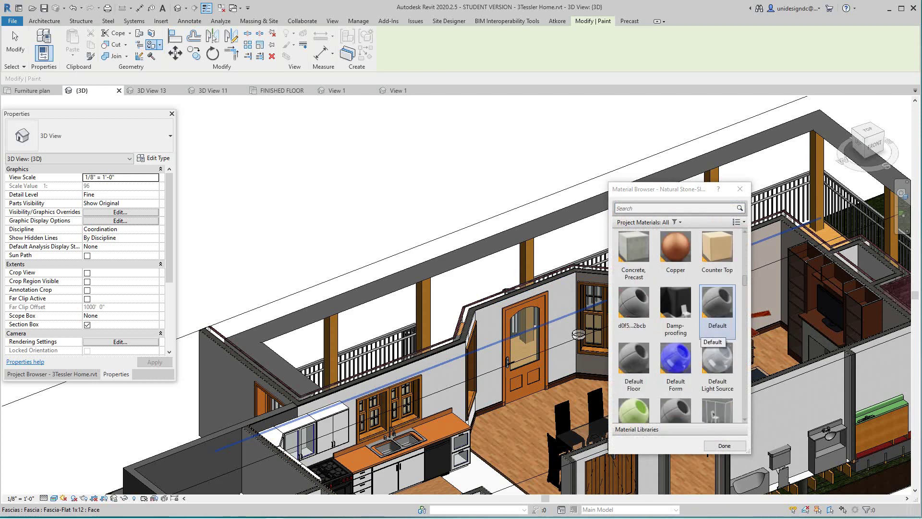
scroll(702, 337, down, 6)
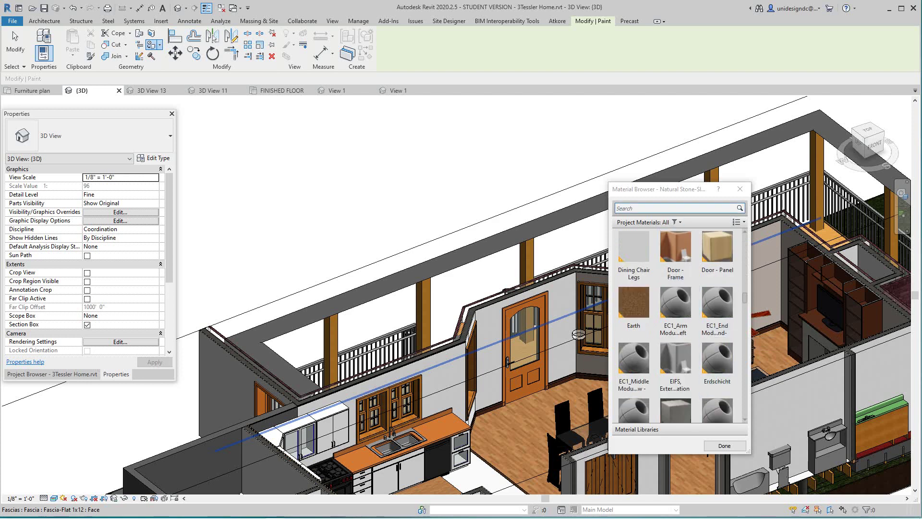
scroll(676, 332, down, 5)
scroll(676, 332, down, 3)
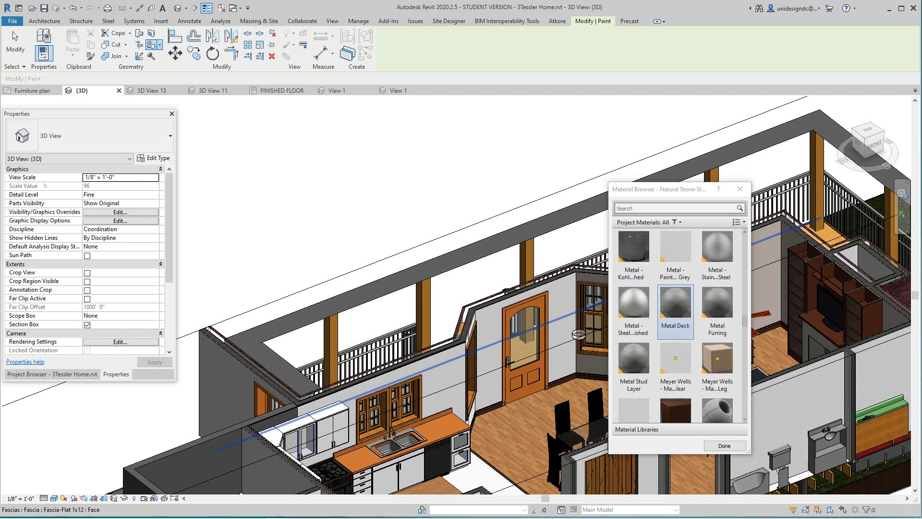
scroll(696, 327, down, 10)
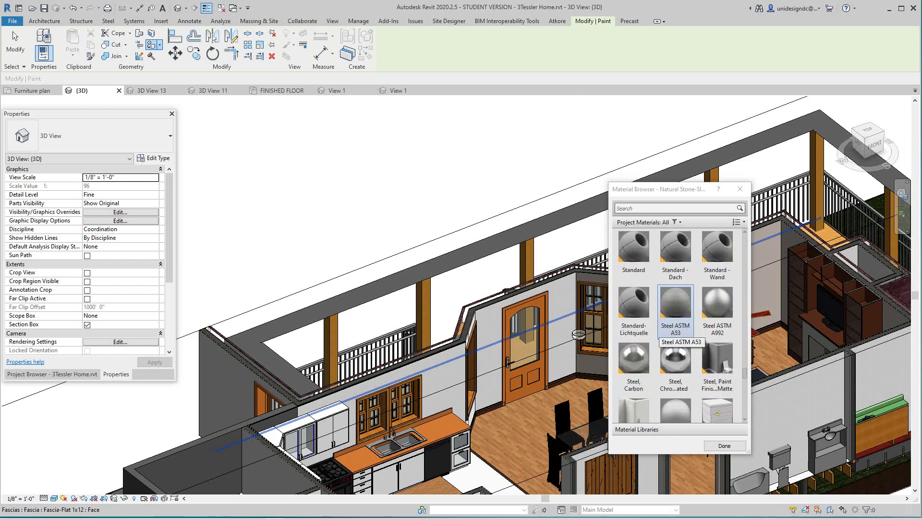
scroll(717, 331, up, 3)
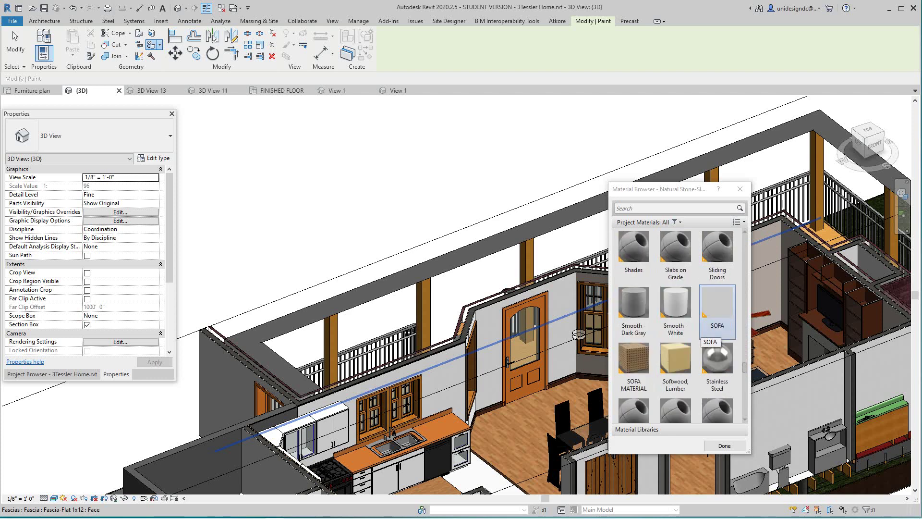
scroll(715, 332, down, 10)
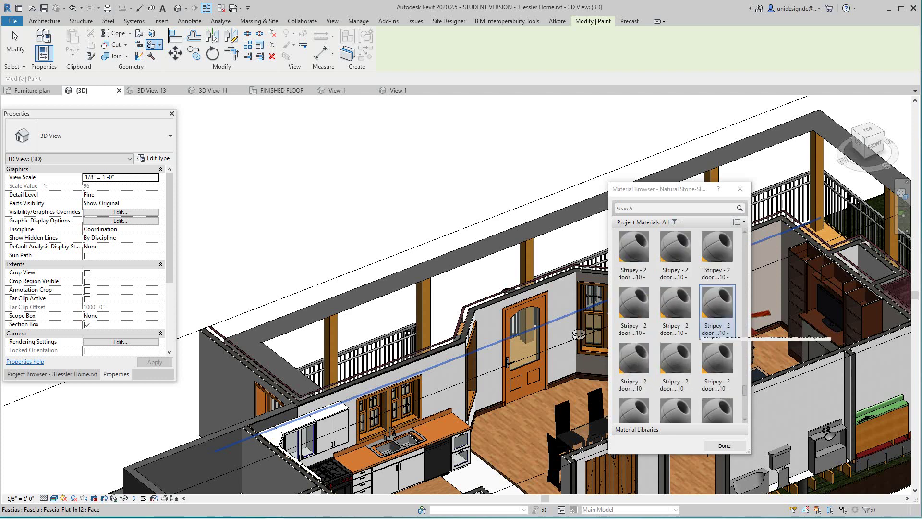
scroll(715, 331, down, 10)
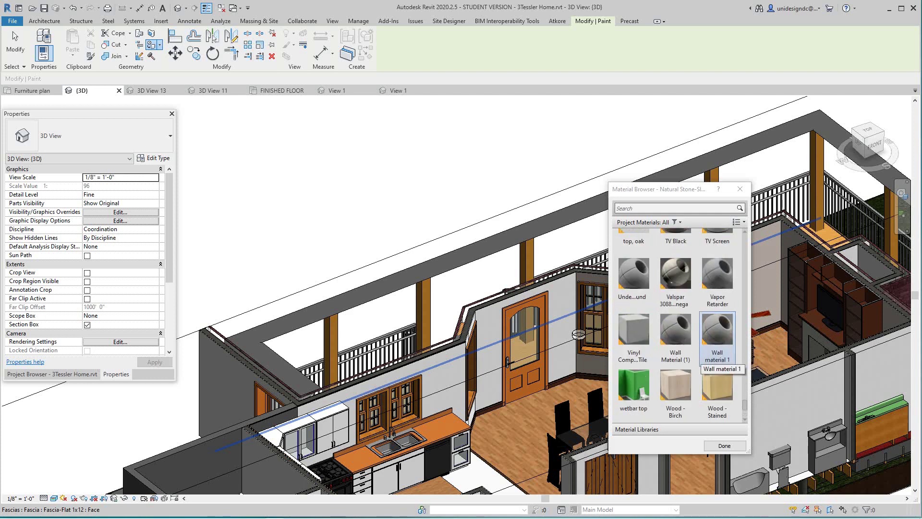
scroll(715, 357, down, 3)
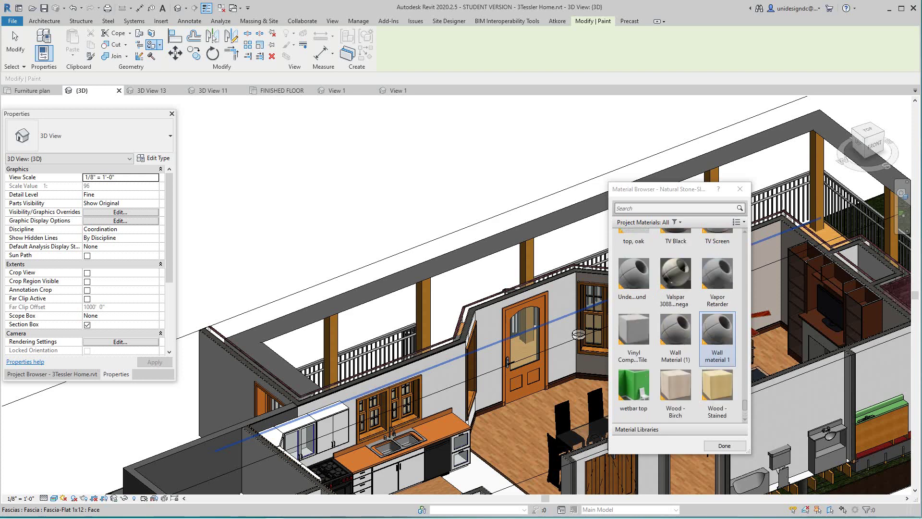
scroll(716, 358, up, 5)
scroll(715, 358, up, 3)
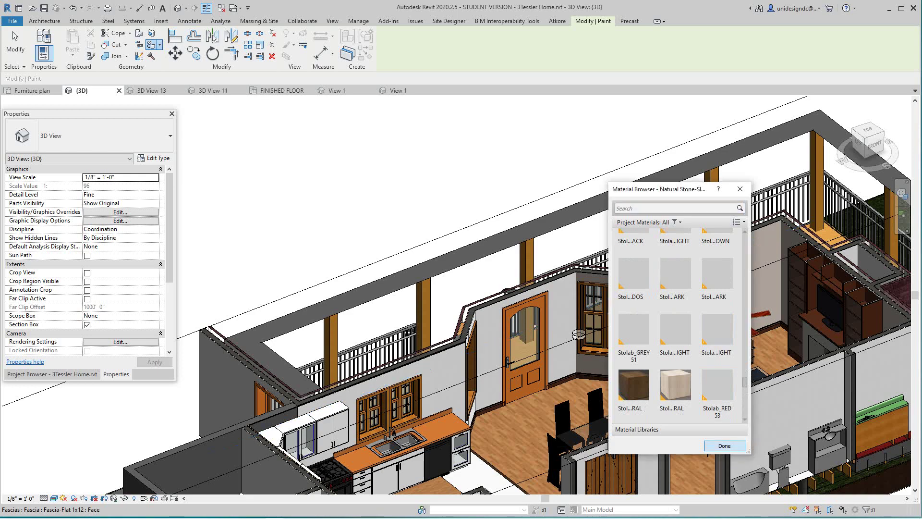
click(724, 446)
key(Escape)
scroll(622, 379, down, 2)
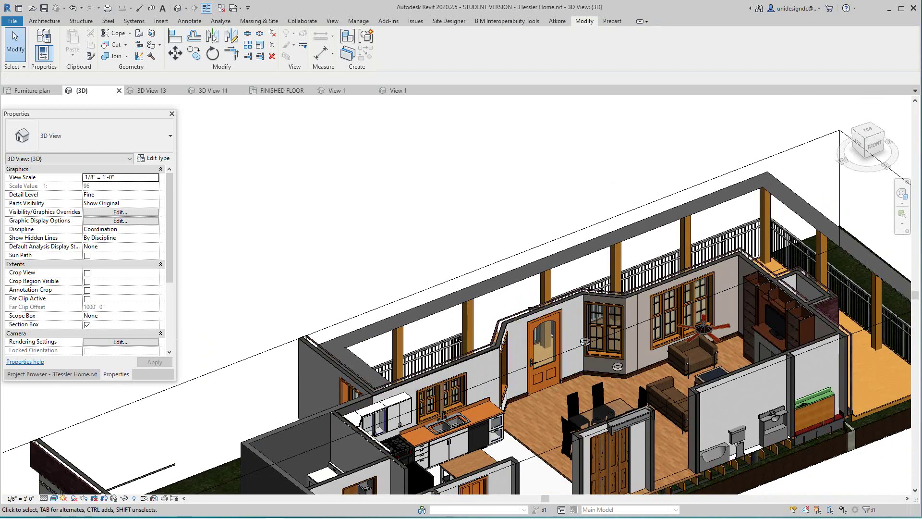
scroll(485, 365, up, 2)
scroll(528, 296, up, 2)
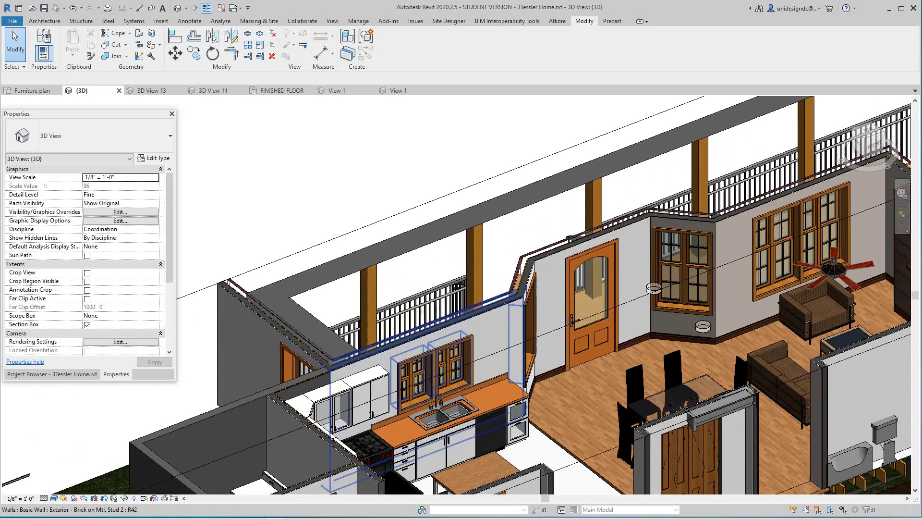
scroll(528, 295, up, 2)
middle_drag(529, 296, 515, 286)
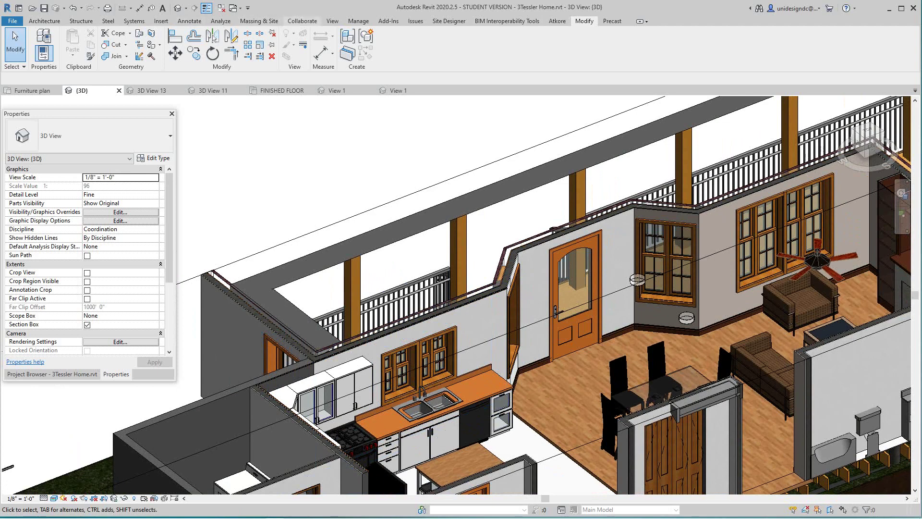
- Open the project's material manager and browse the material list for a suitable interior wall paint
click(359, 21)
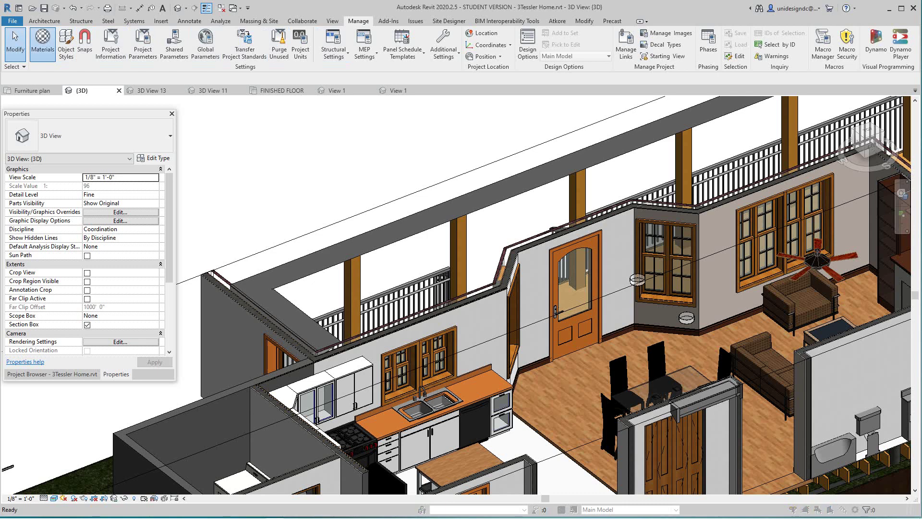
click(42, 42)
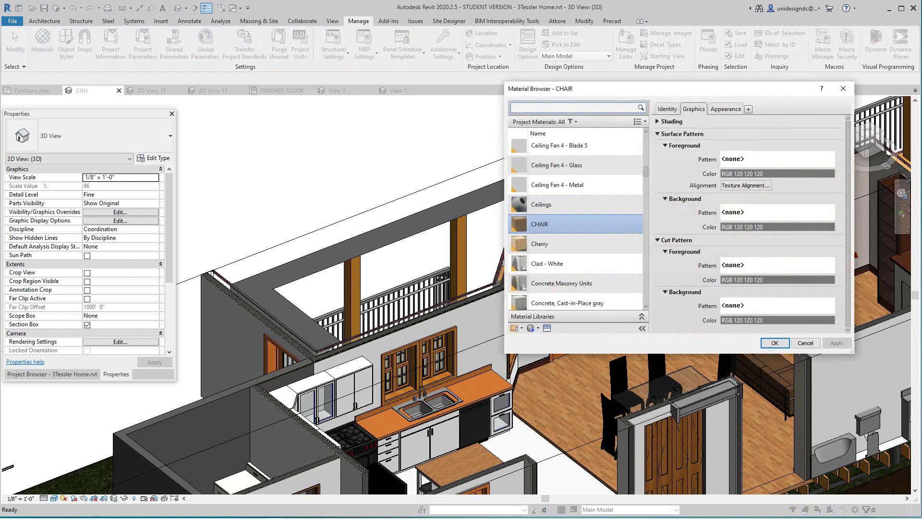
drag(601, 88, 455, 111)
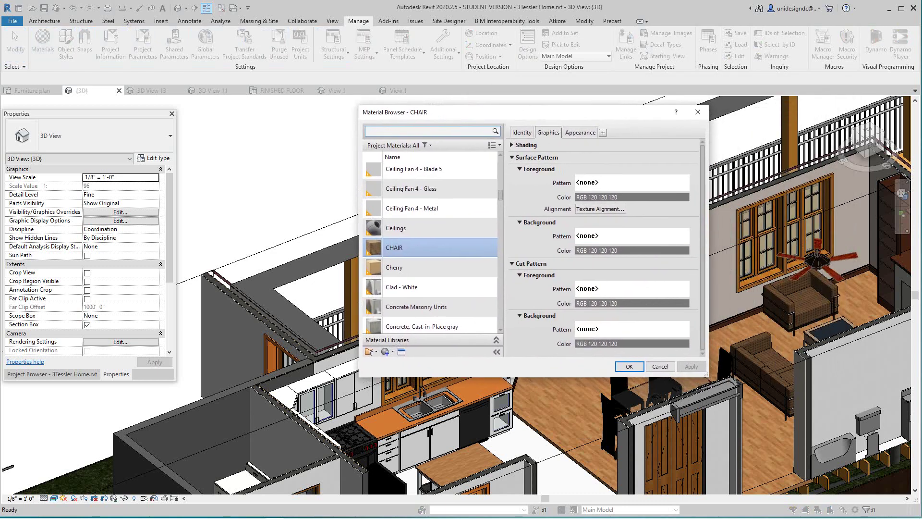
scroll(432, 286, down, 10)
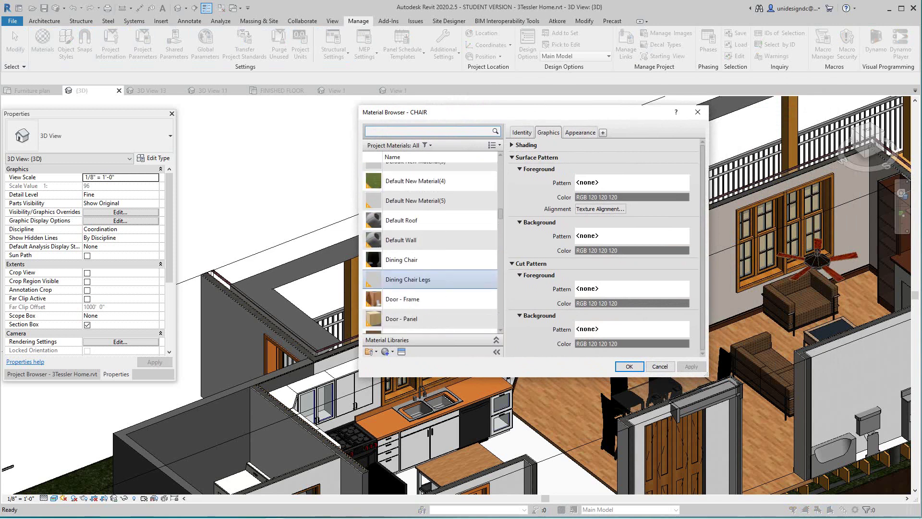
scroll(432, 285, up, 2)
scroll(432, 284, up, 2)
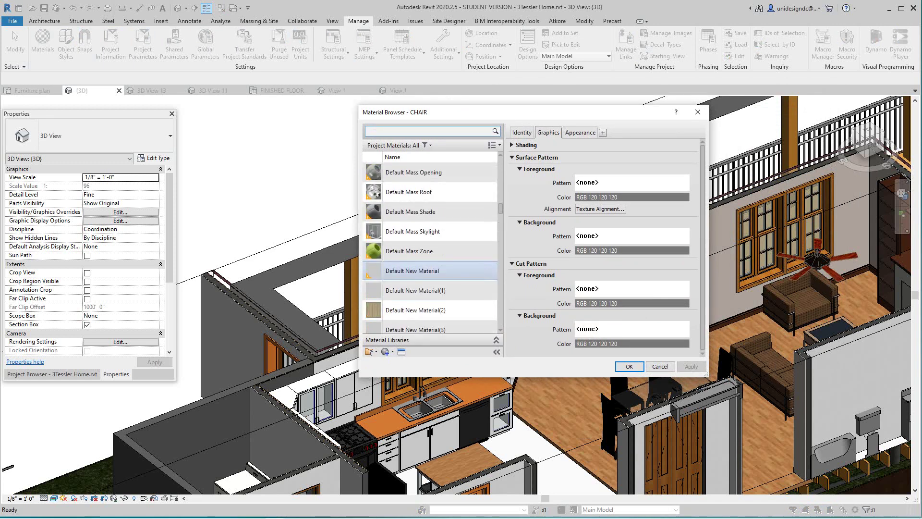
scroll(432, 285, down, 4)
scroll(433, 286, down, 10)
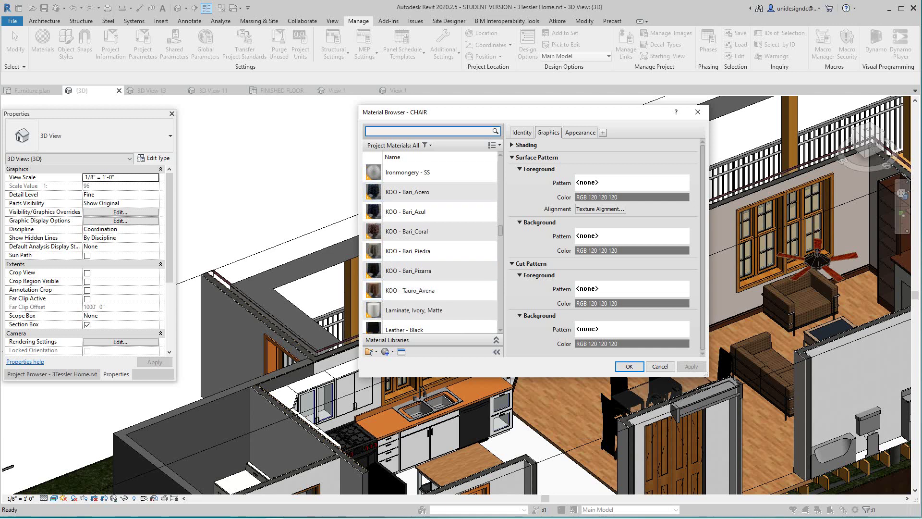
- Search the project materials for "paint" and look through the results for a wall finish
text(pa)
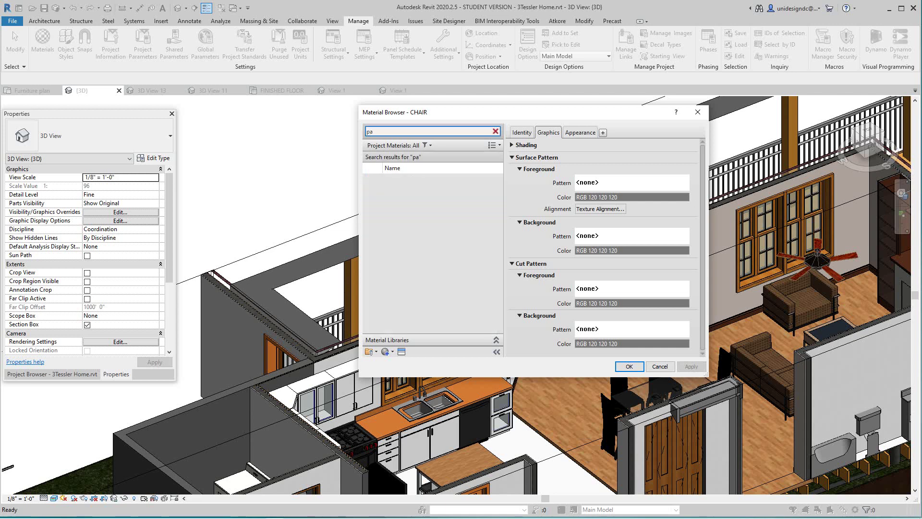
text(int)
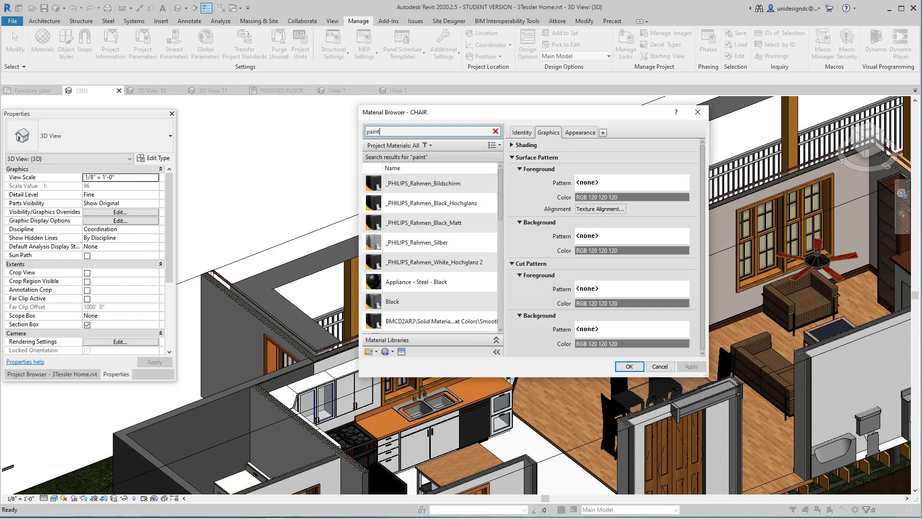
scroll(433, 220, down, 3)
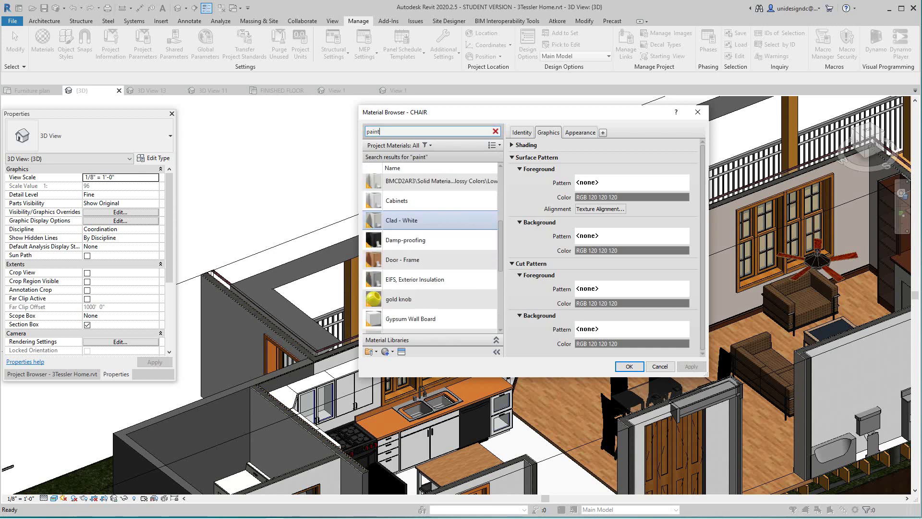
scroll(432, 277, down, 4)
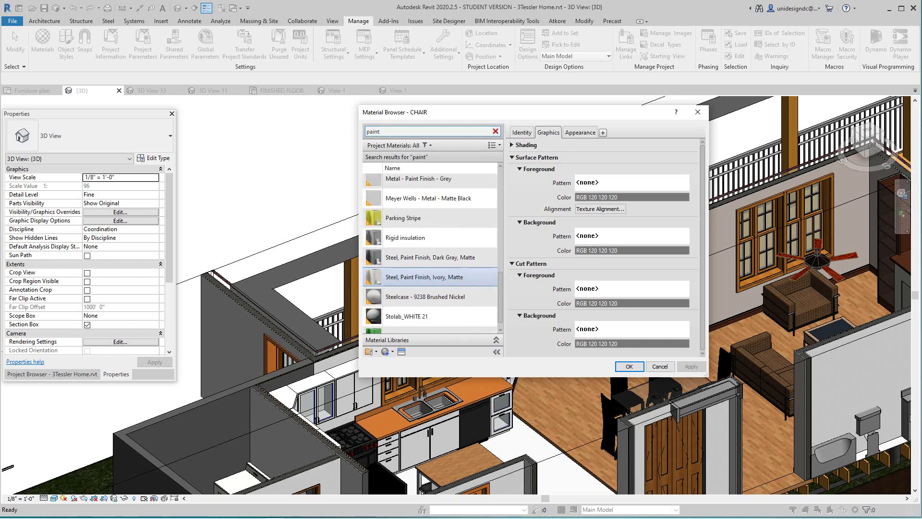
scroll(432, 277, down, 1)
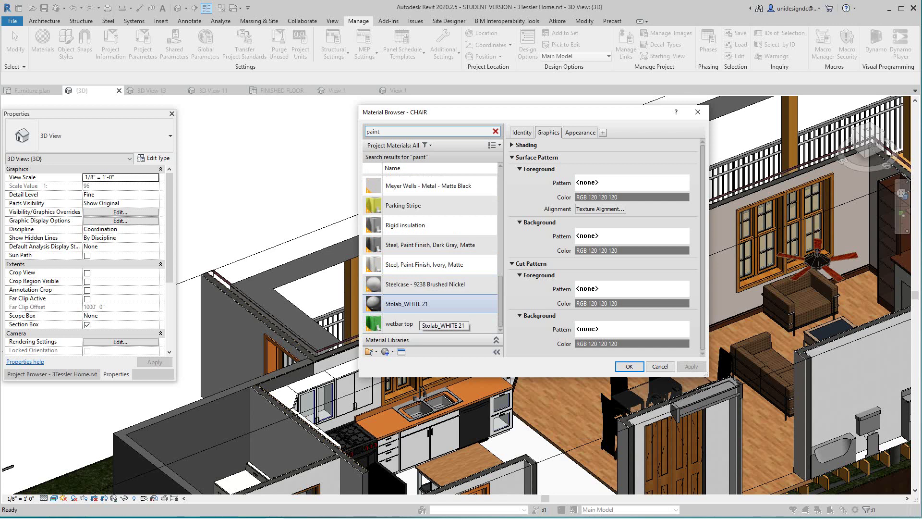
scroll(422, 317, up, 3)
scroll(427, 307, up, 1)
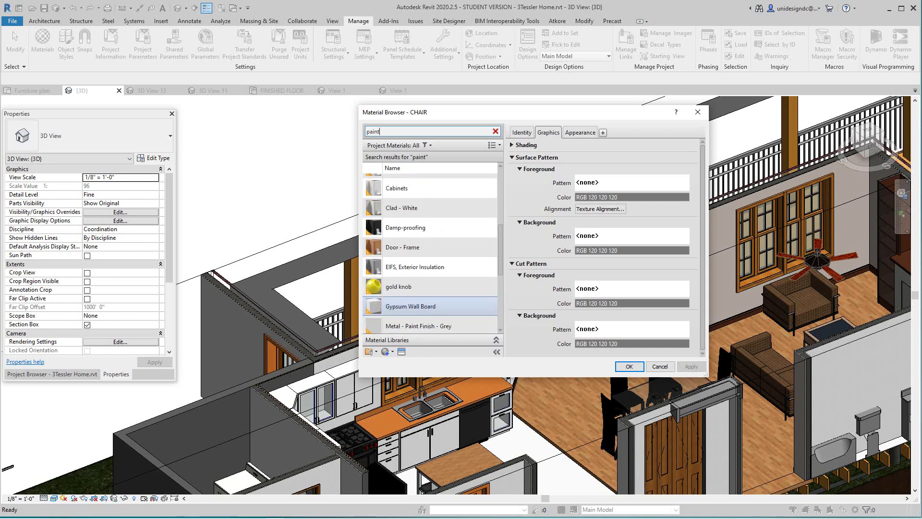
scroll(428, 307, down, 2)
scroll(428, 308, up, 5)
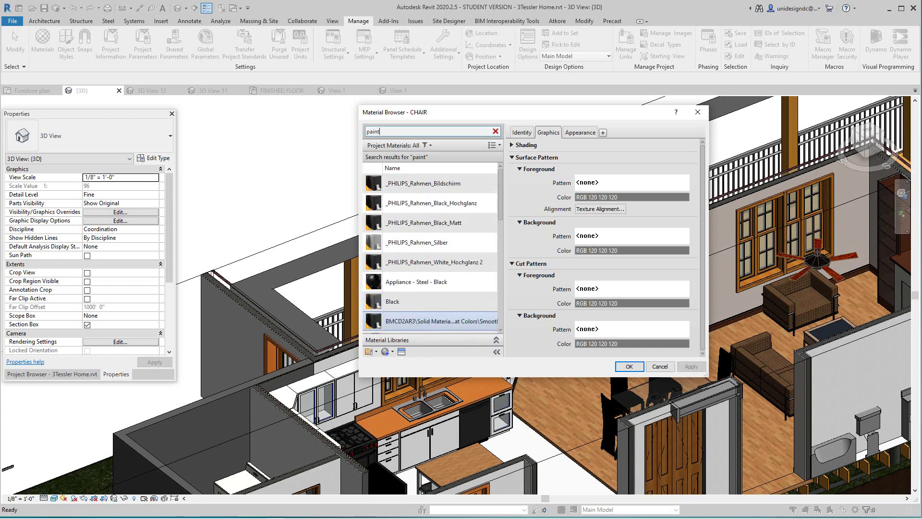
scroll(430, 310, down, 3)
- Create a new project material and rename it "paint living room"
click(386, 352)
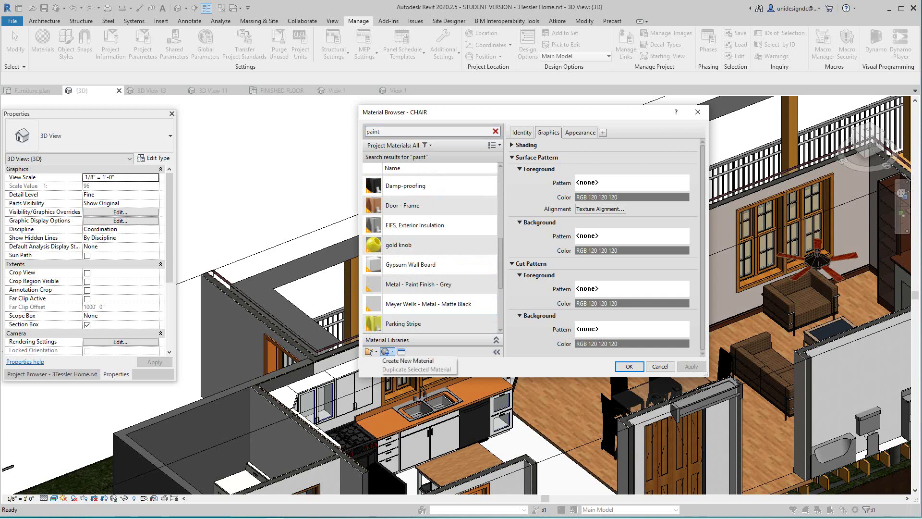
click(410, 361)
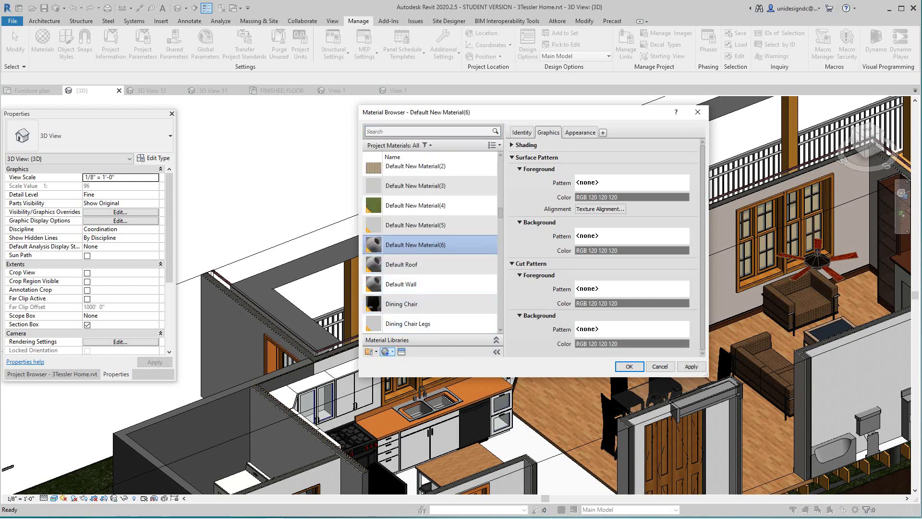
right_click(440, 245)
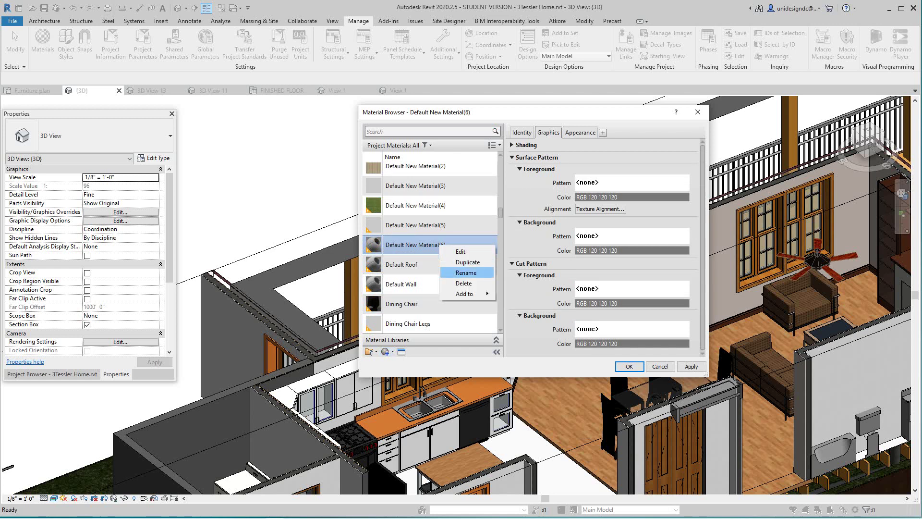
click(466, 272)
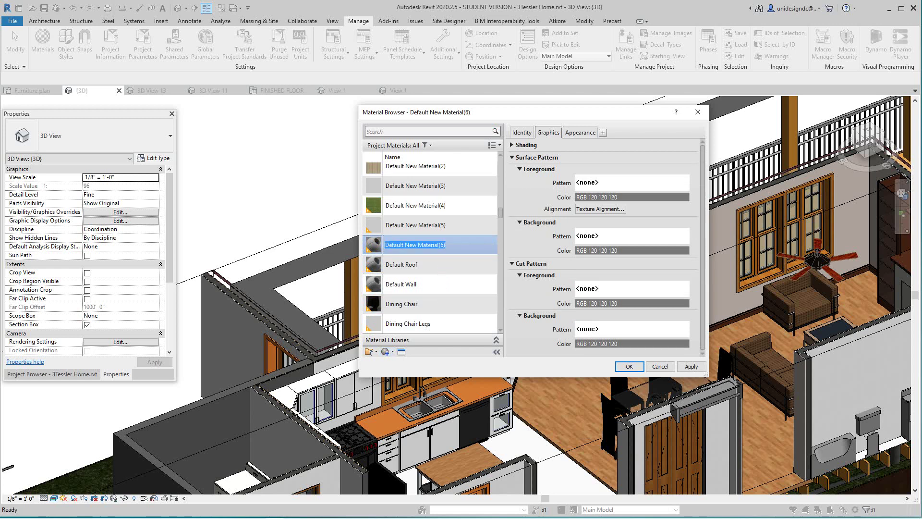
text(paint)
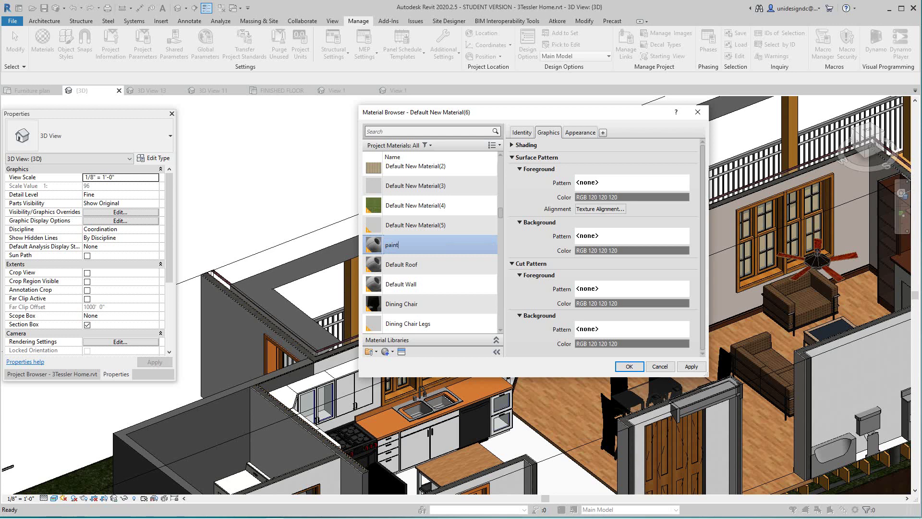
text( lving)
key(BackSpace)
key(BackSpace)
key(BackSpace)
key(BackSpace)
text(ving room)
- Search the appearance assets for "paint" and narrow the results to the Appearance Library's matte wall paints
click(401, 351)
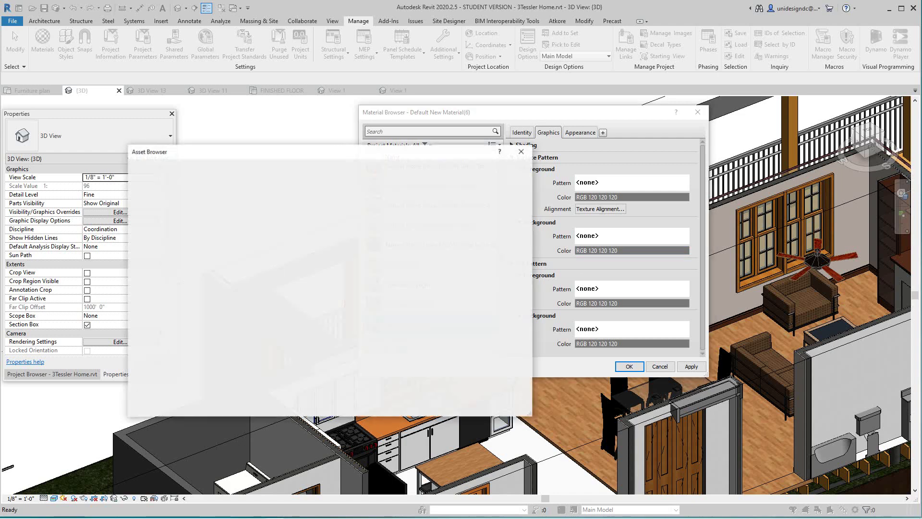
click(427, 166)
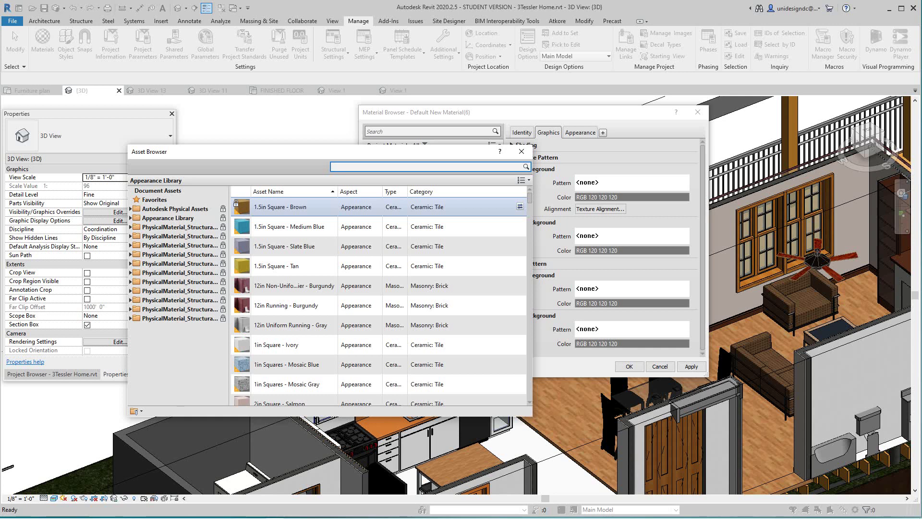
text(paint)
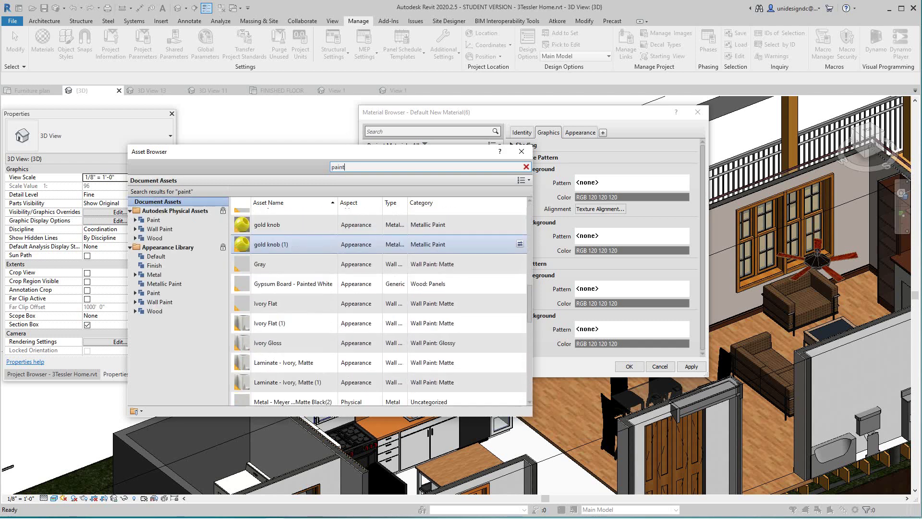
scroll(378, 256, down, 2)
scroll(378, 257, down, 8)
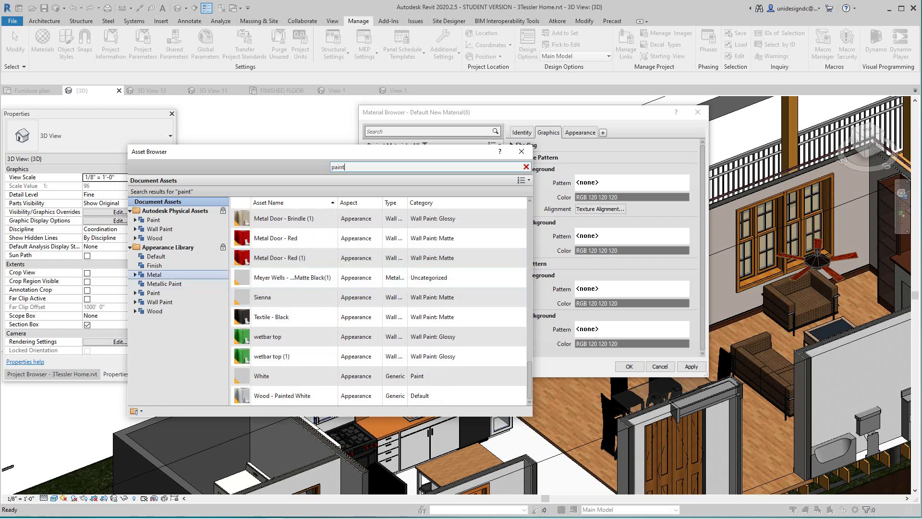
click(155, 266)
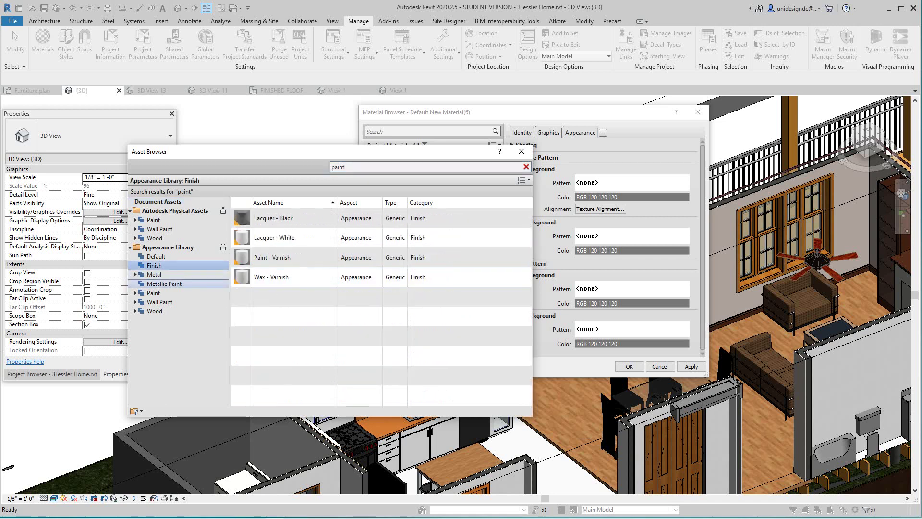
click(135, 293)
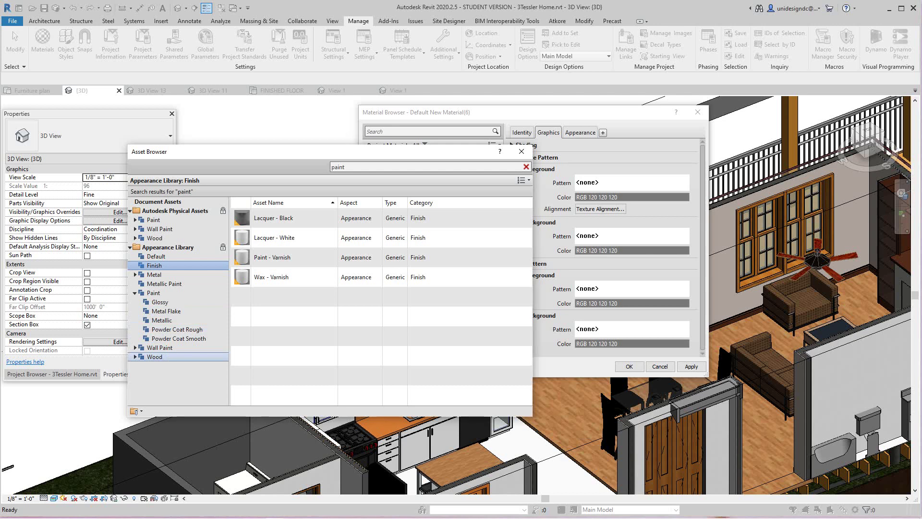
click(134, 347)
click(159, 366)
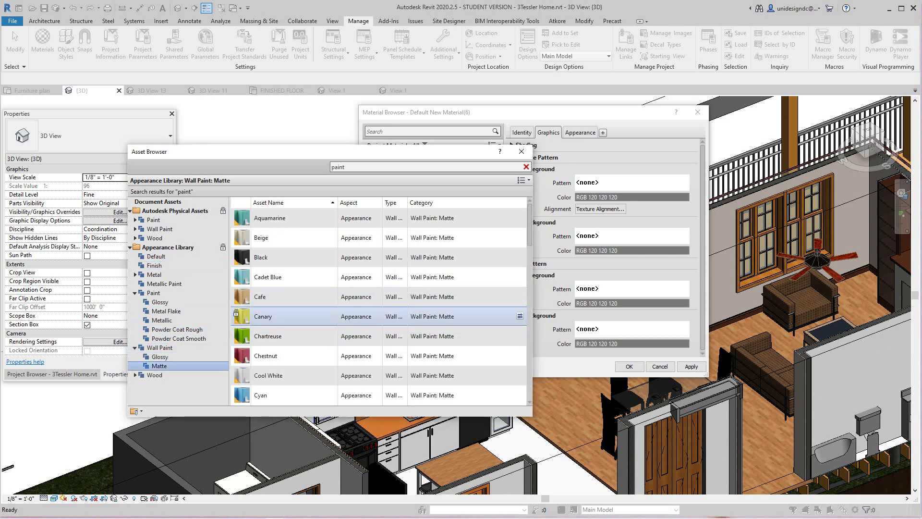
- Replace the new material's appearance with the Cafe matte wall paint asset and save the material changes
scroll(307, 317, down, 4)
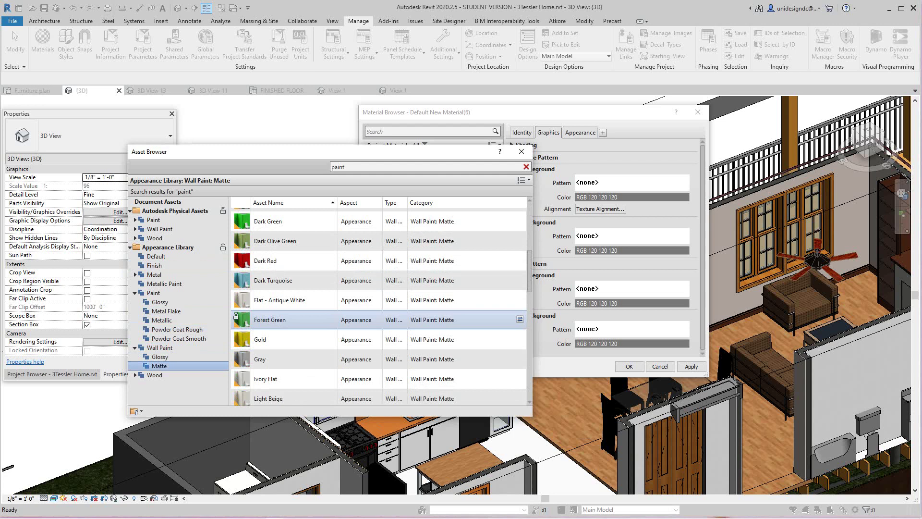
scroll(307, 319, down, 7)
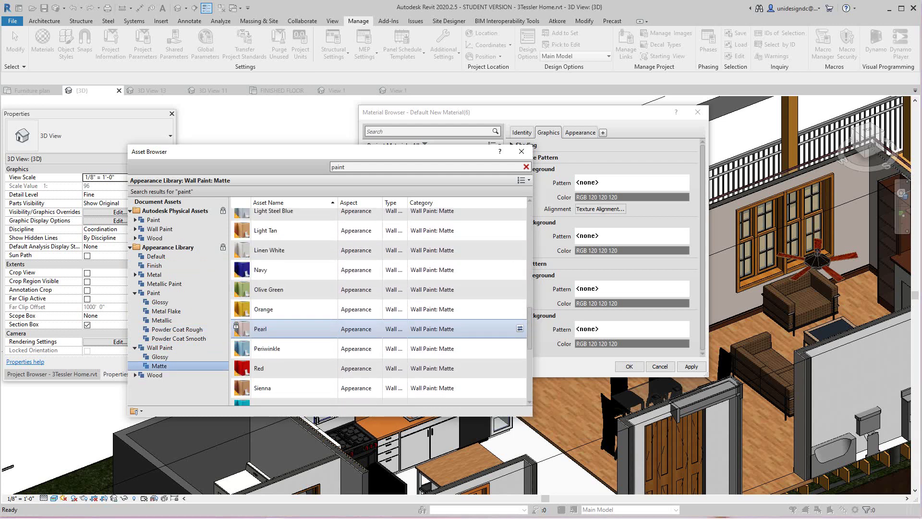
scroll(307, 320, down, 2)
scroll(307, 315, up, 4)
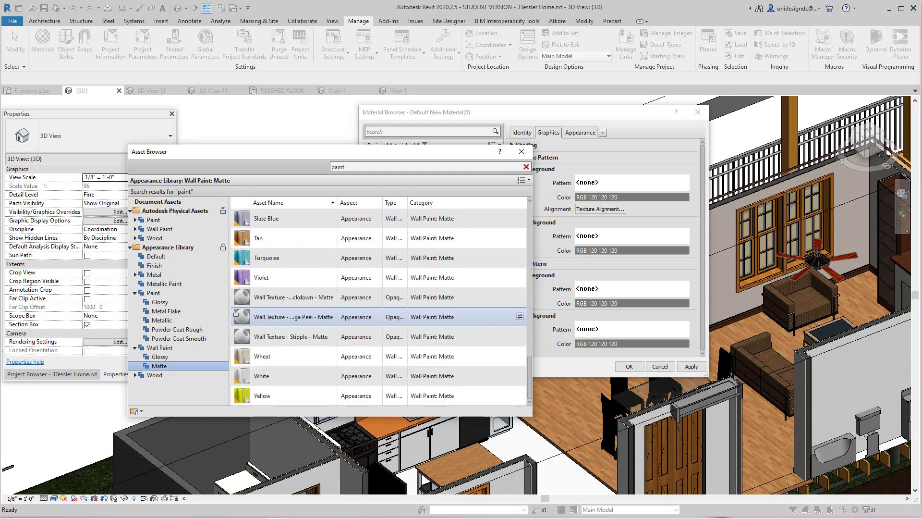
scroll(307, 314, up, 8)
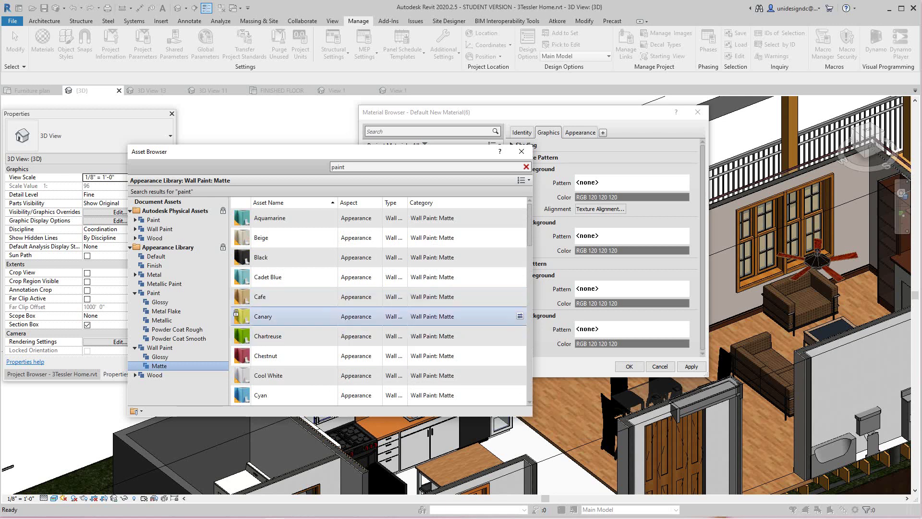
click(520, 297)
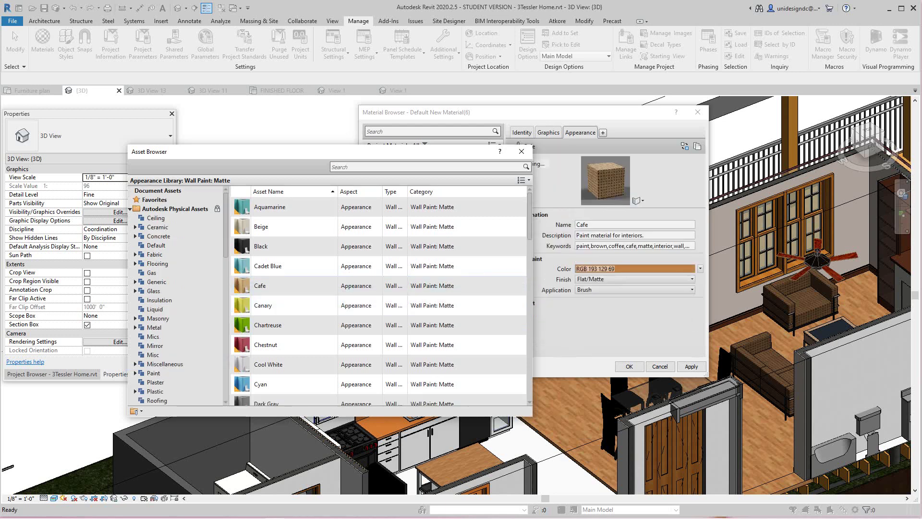
click(691, 366)
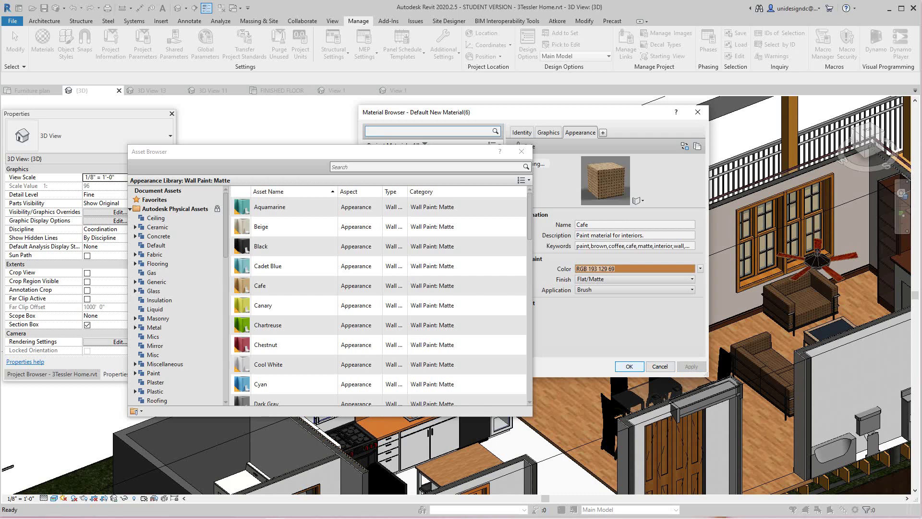
click(628, 366)
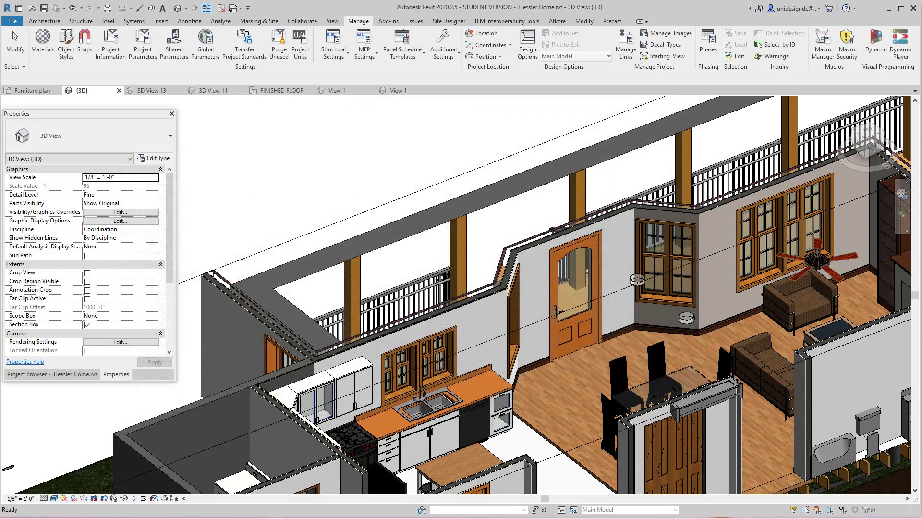
scroll(628, 366, down, 1)
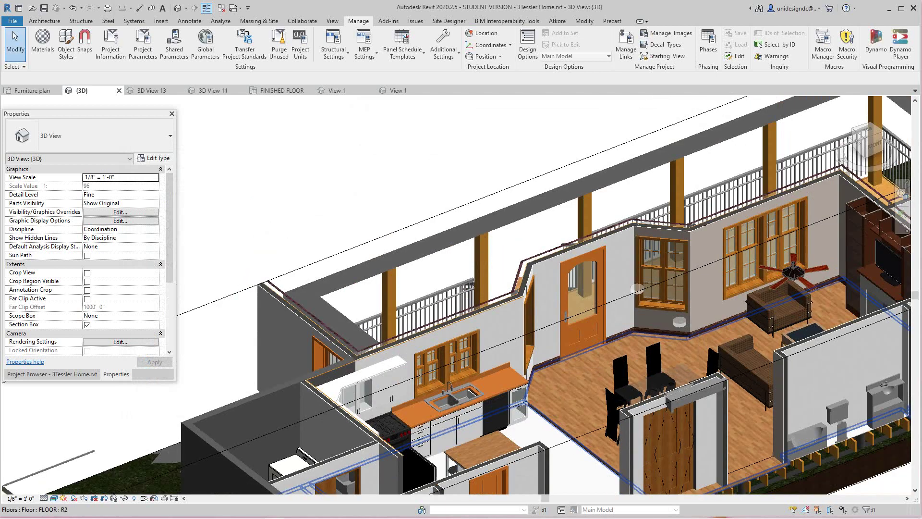
middle_drag(629, 366, 603, 365)
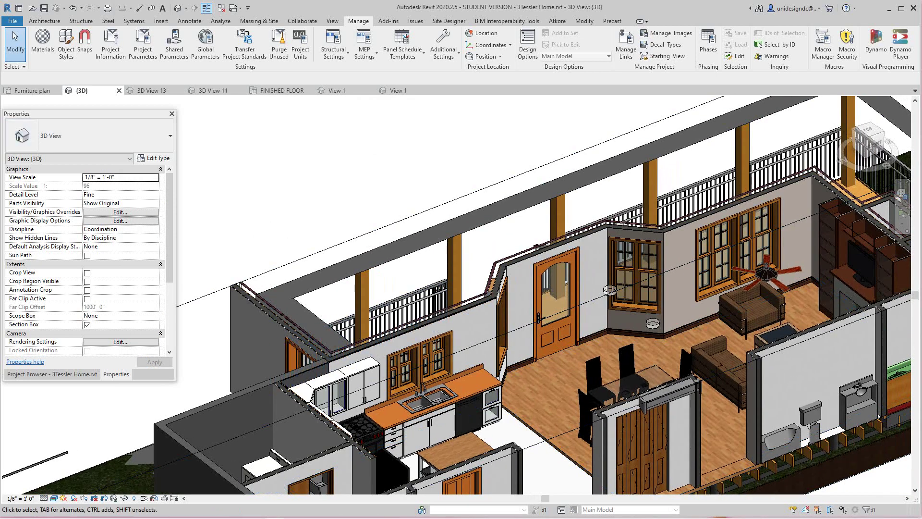
scroll(591, 298, up, 1)
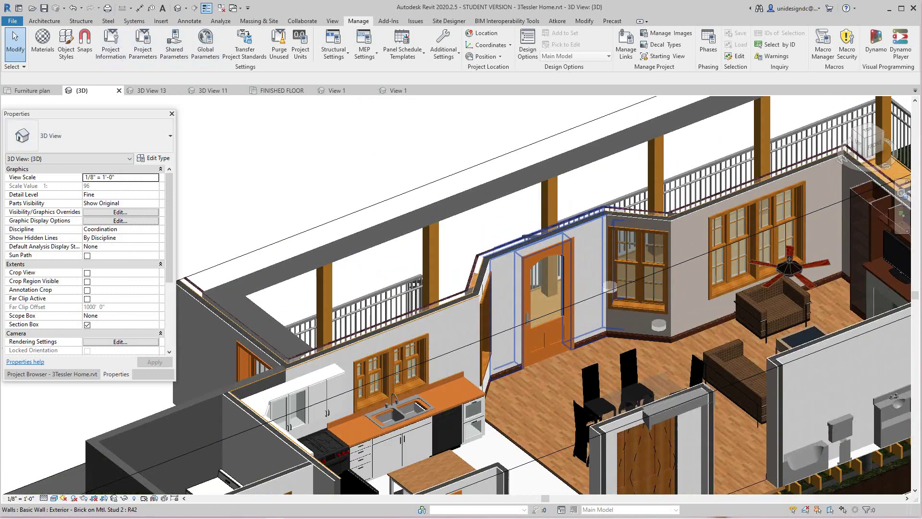
scroll(580, 303, down, 2)
middle_drag(581, 304, 552, 299)
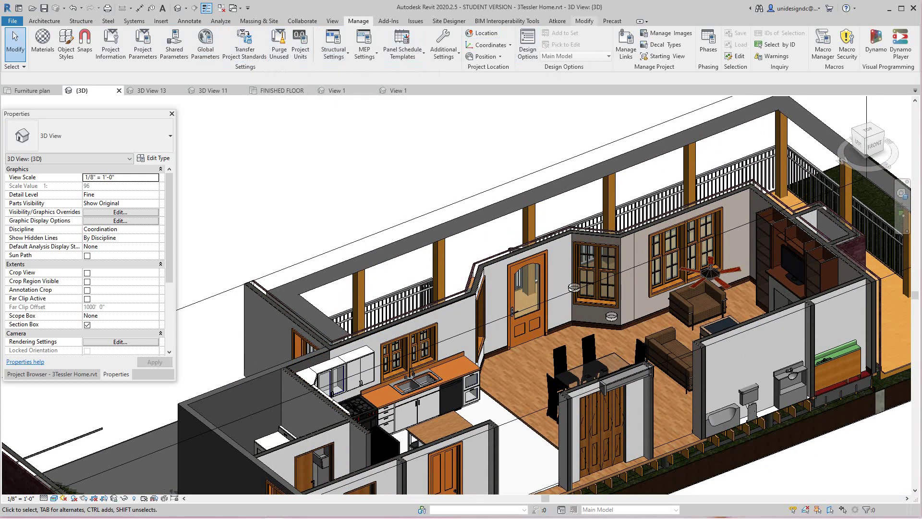
click(585, 21)
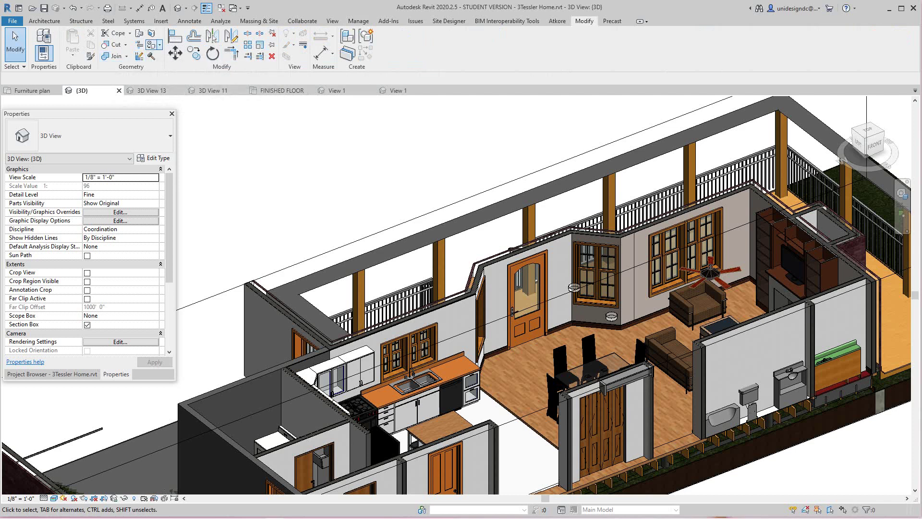
click(160, 45)
click(174, 60)
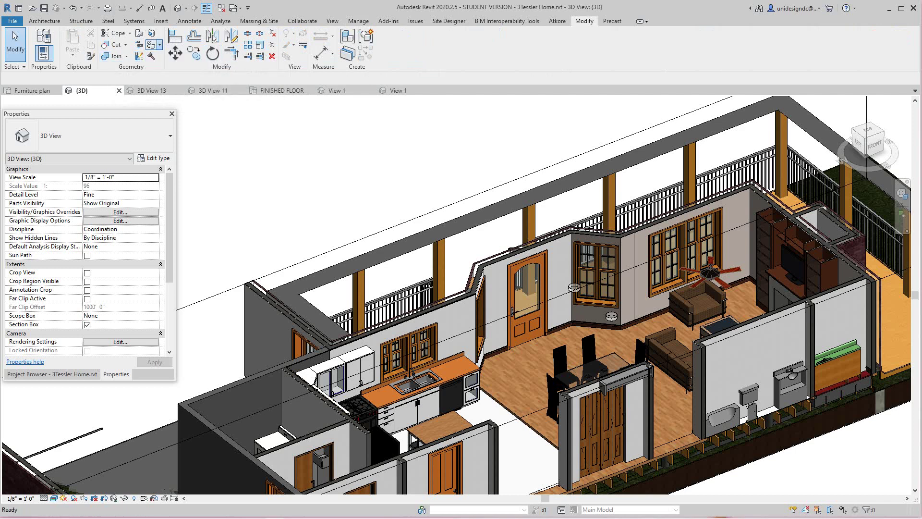
click(151, 45)
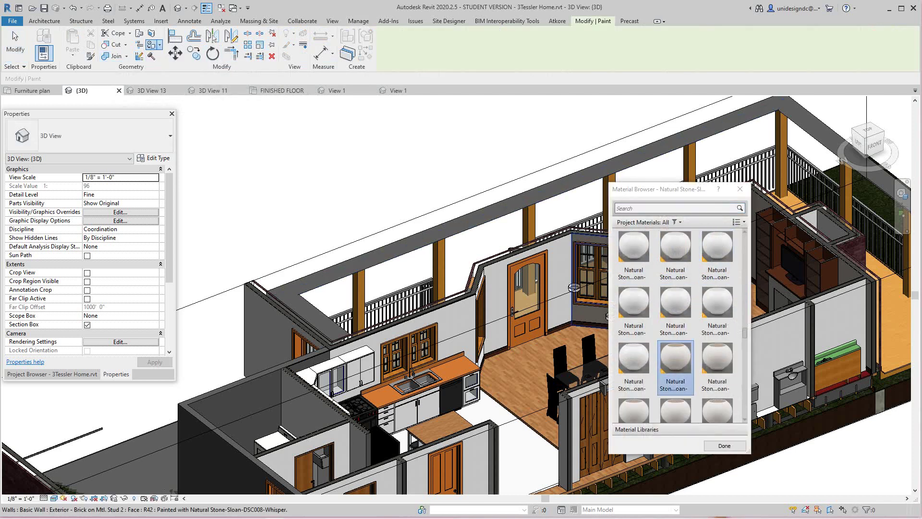
scroll(718, 332, down, 6)
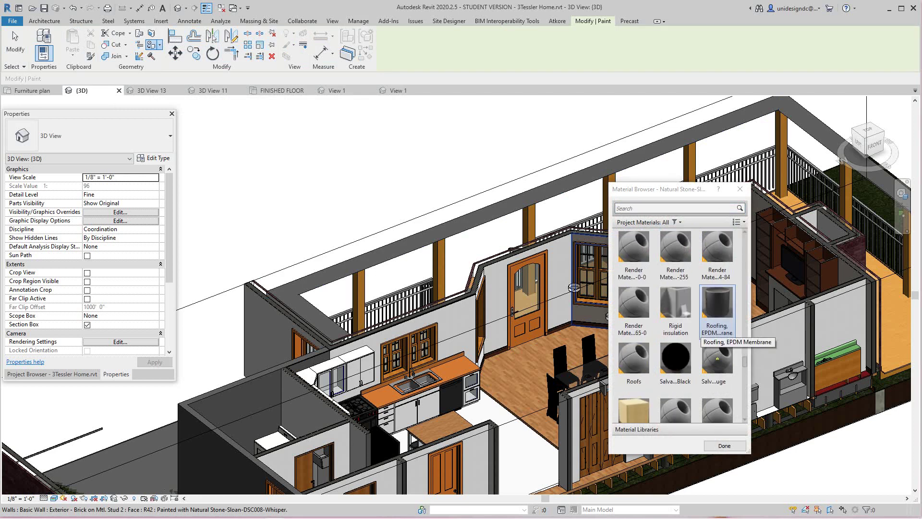
scroll(717, 331, down, 5)
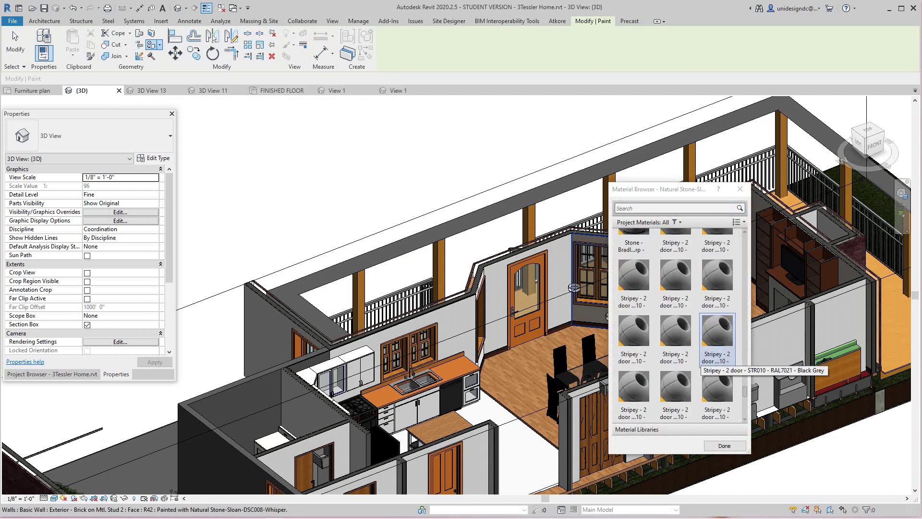
scroll(696, 307, up, 1)
click(675, 208)
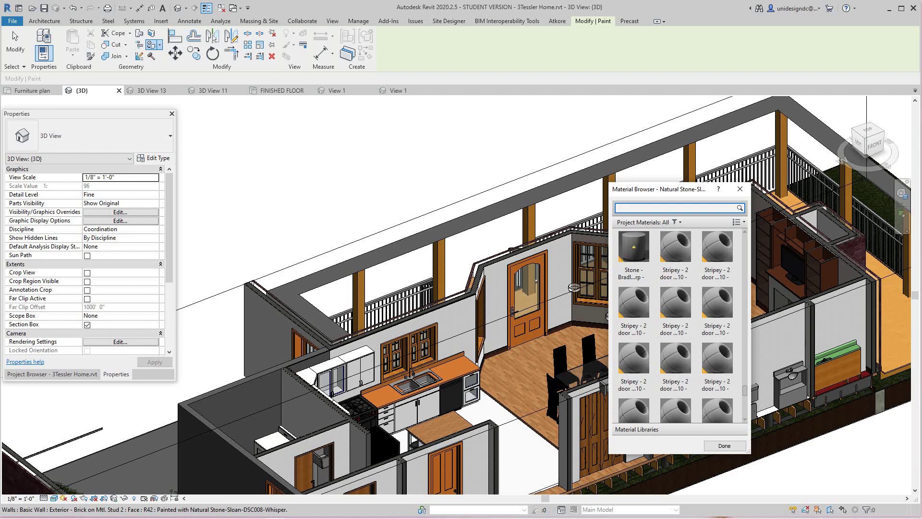
text(a)
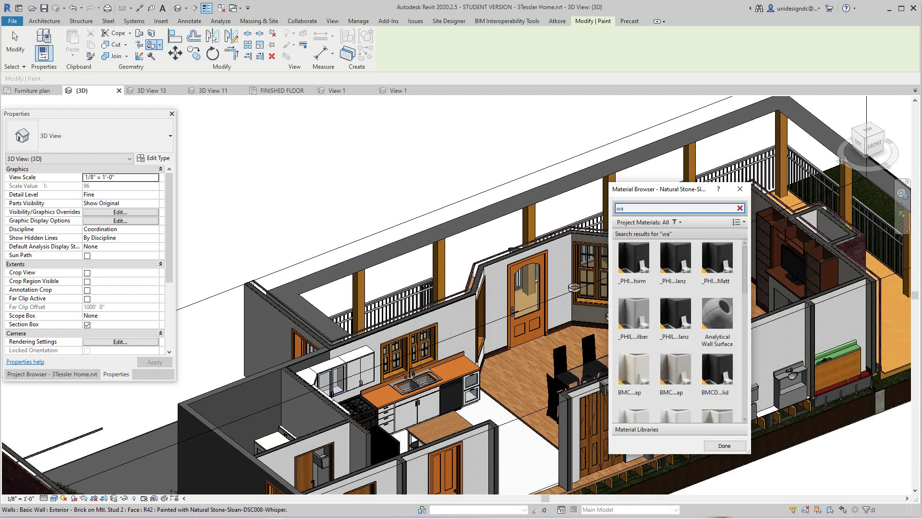
text(ll)
scroll(675, 288, down, 5)
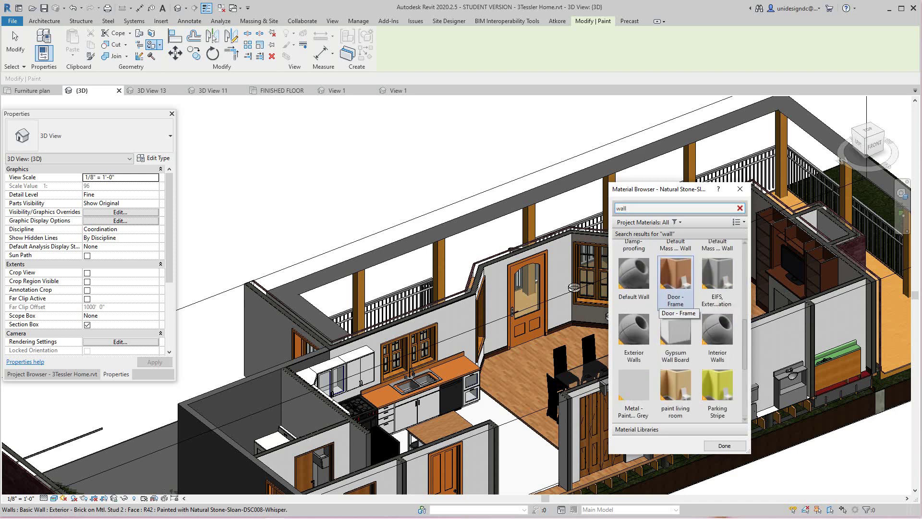
click(717, 358)
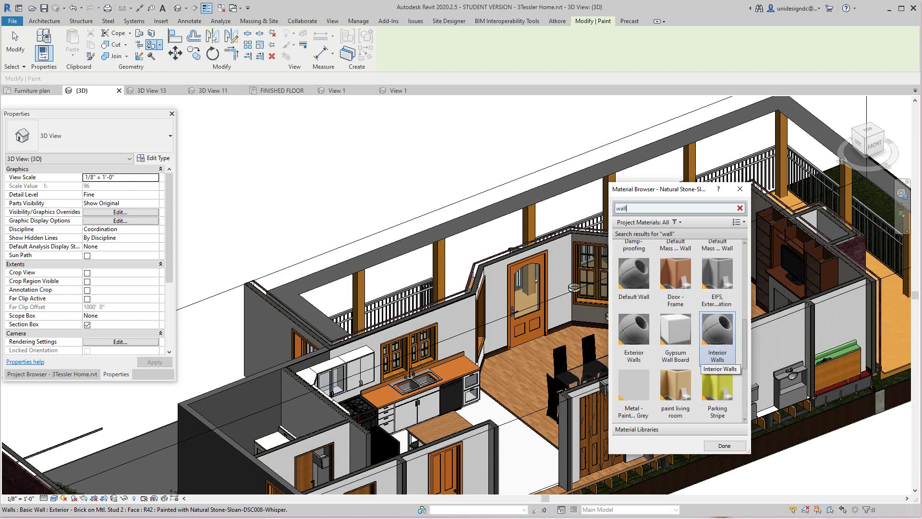
scroll(679, 332, down, 3)
scroll(717, 361, up, 3)
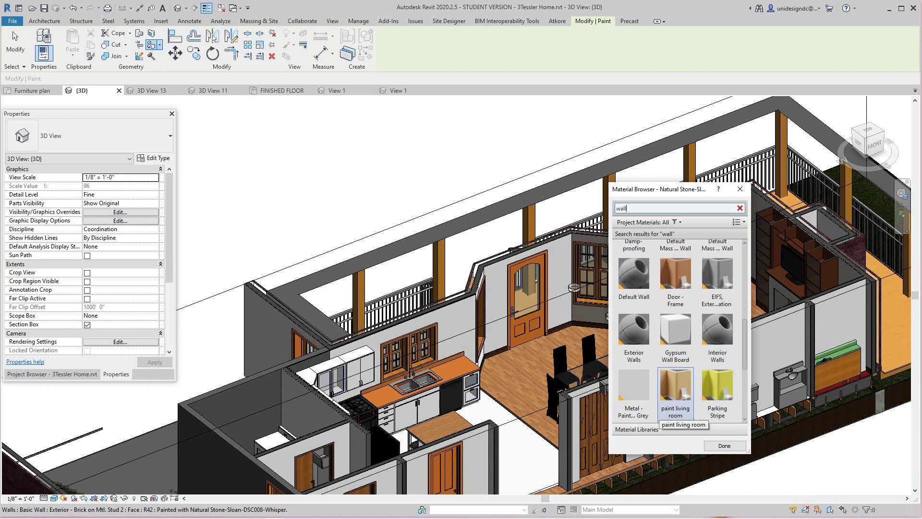
click(675, 391)
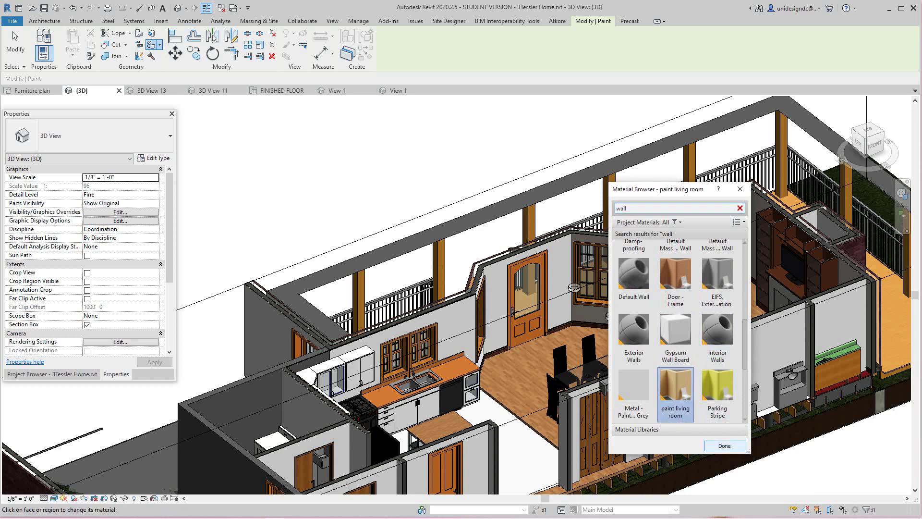
click(724, 445)
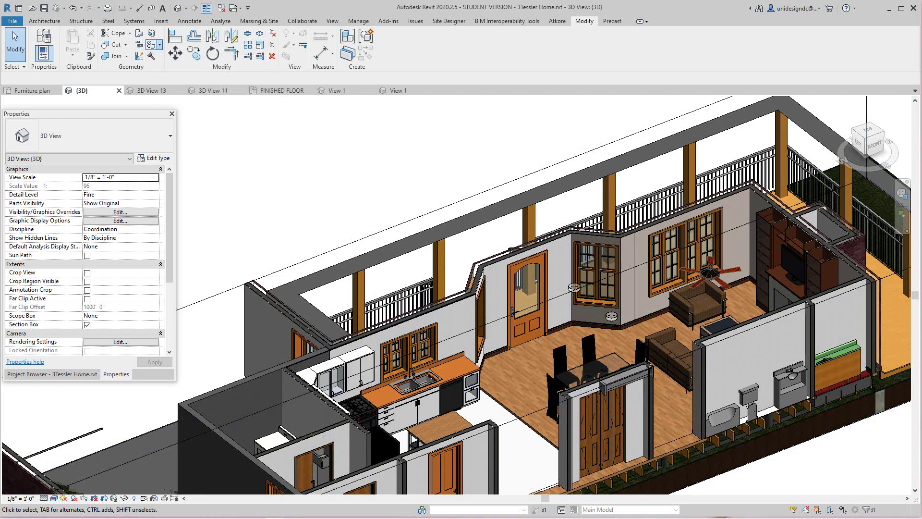
- Start the Paint tool and choose the "paint living room" project material
click(152, 45)
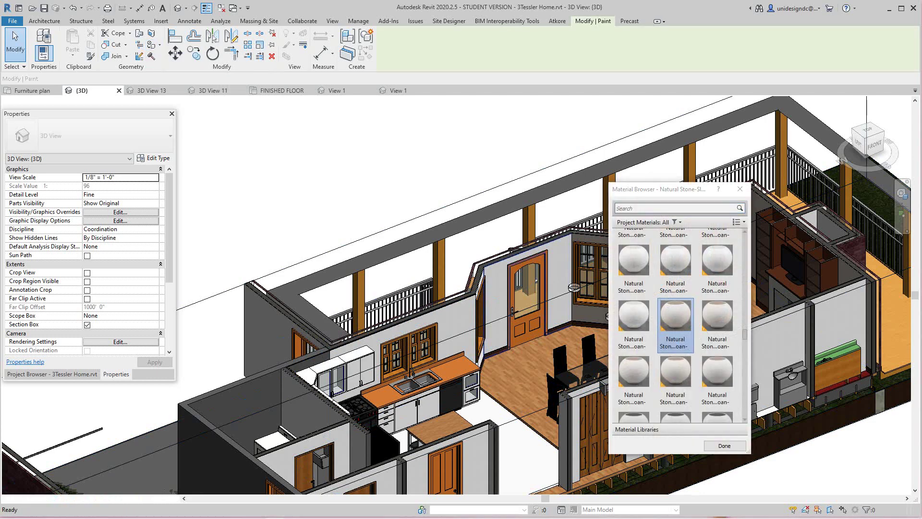
scroll(717, 399, down, 10)
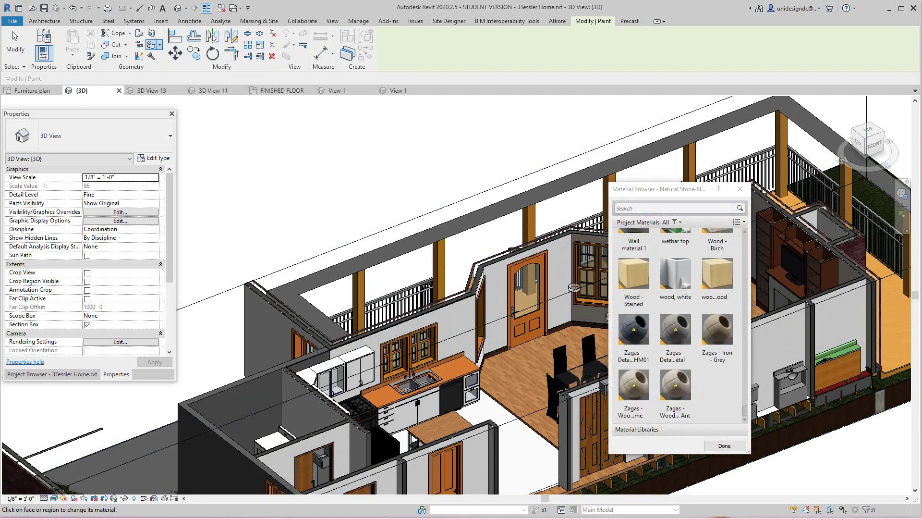
scroll(717, 399, up, 3)
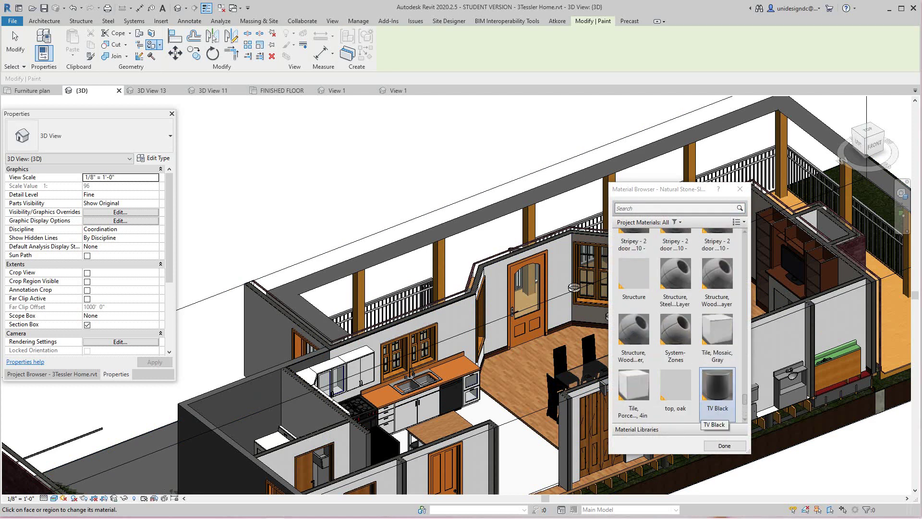
scroll(717, 399, up, 5)
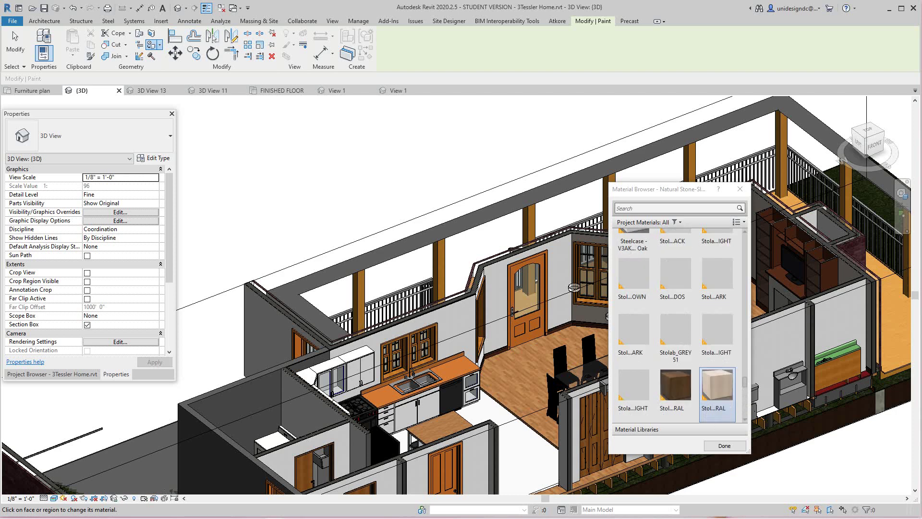
scroll(717, 399, down, 5)
scroll(717, 412, up, 5)
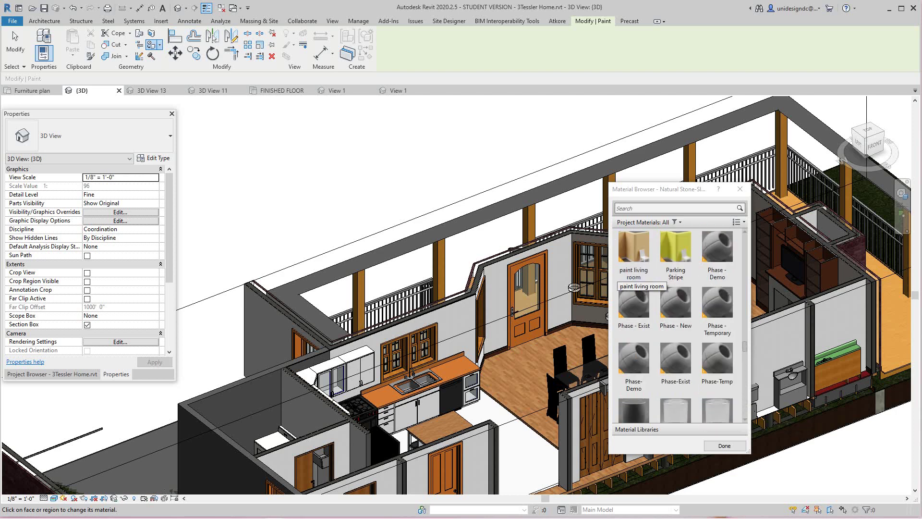
scroll(632, 288, up, 1)
click(634, 253)
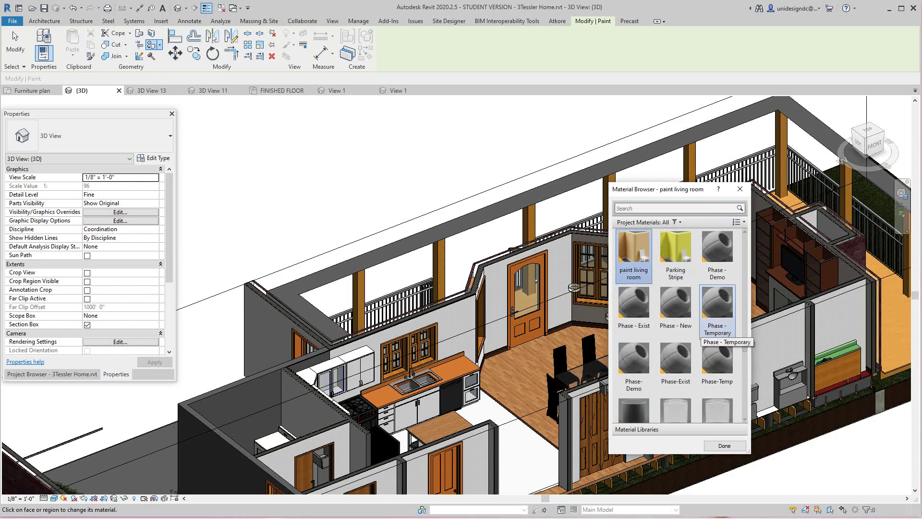
- Paint the kitchen window wall and the living room's wall with the large windows using the "paint living room" material
scroll(715, 337, down, 1)
click(454, 322)
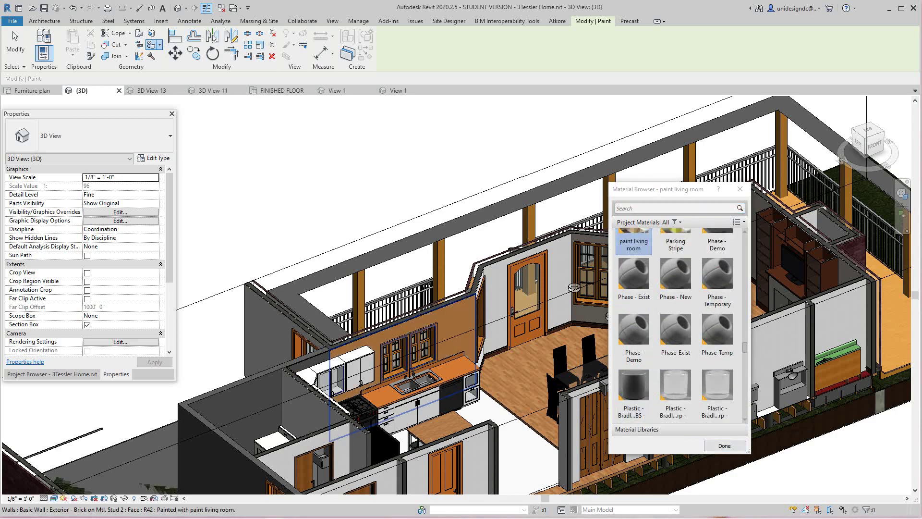
middle_drag(552, 284, 428, 288)
click(518, 283)
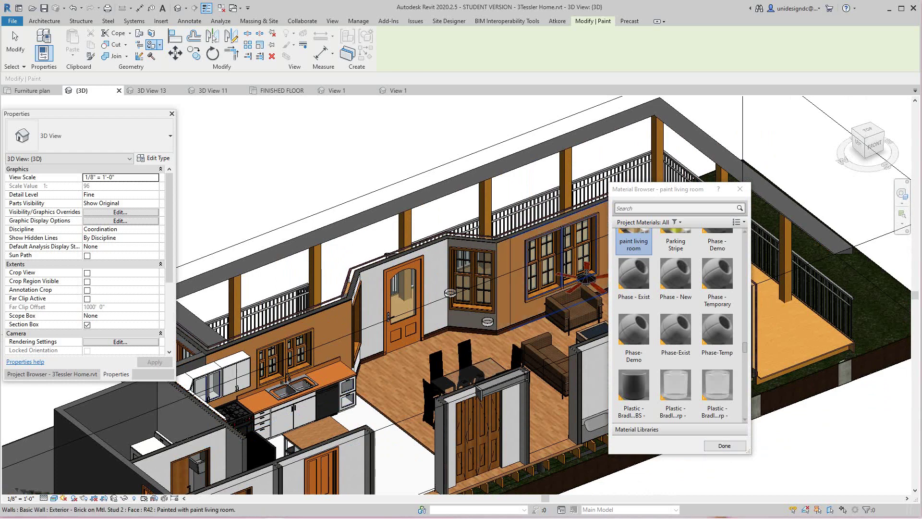
- Paint the fireplace wall on both sides of the built-in shelving with the "paint living room" material
middle_drag(538, 283, 356, 295)
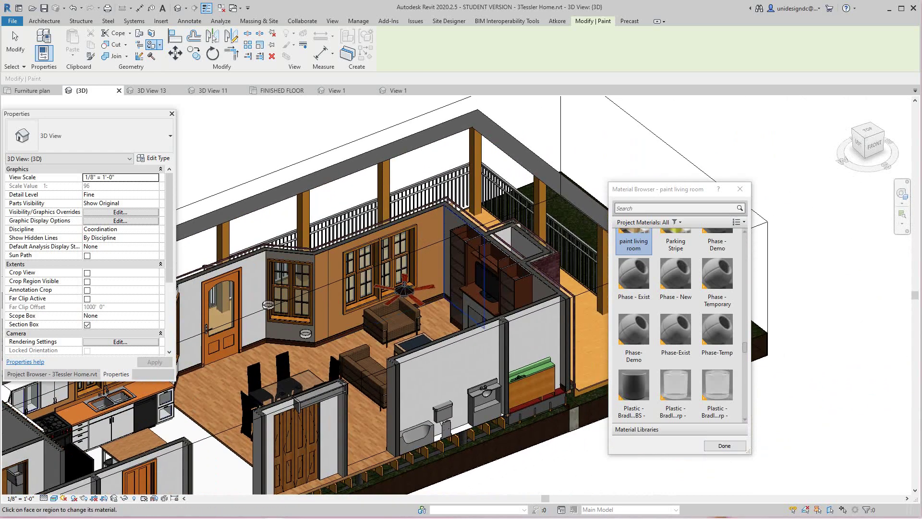
click(455, 250)
middle_drag(540, 351, 470, 348)
scroll(469, 347, up, 1)
click(473, 264)
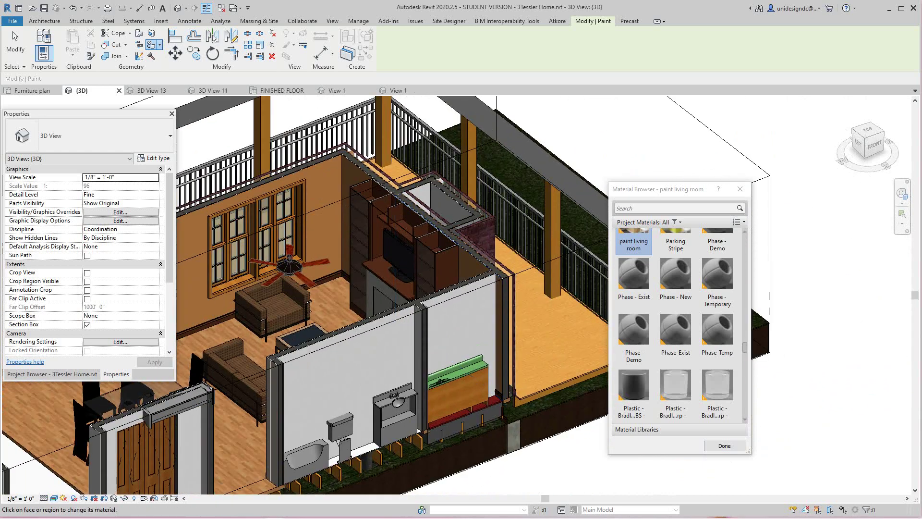
- Paint the bay window wall and the adjoining exterior door wall with the "paint living room" material
scroll(459, 259, down, 3)
scroll(307, 288, up, 3)
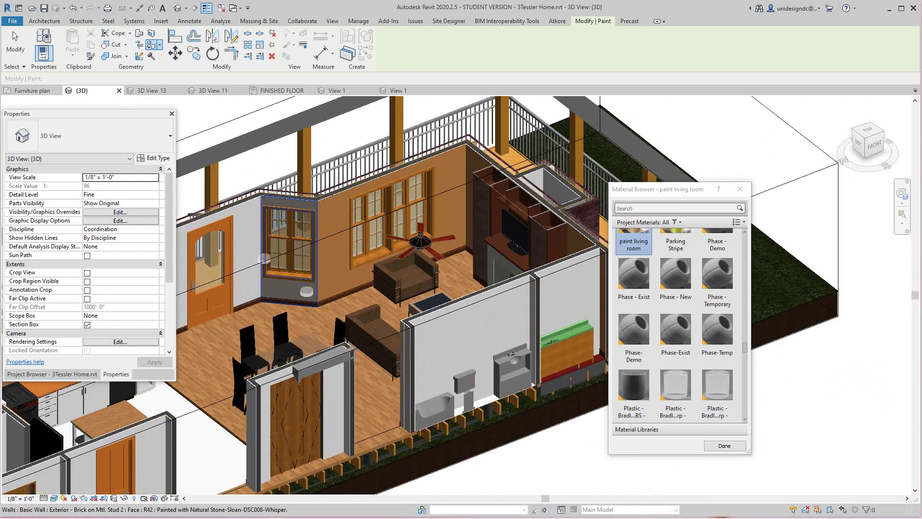
click(247, 283)
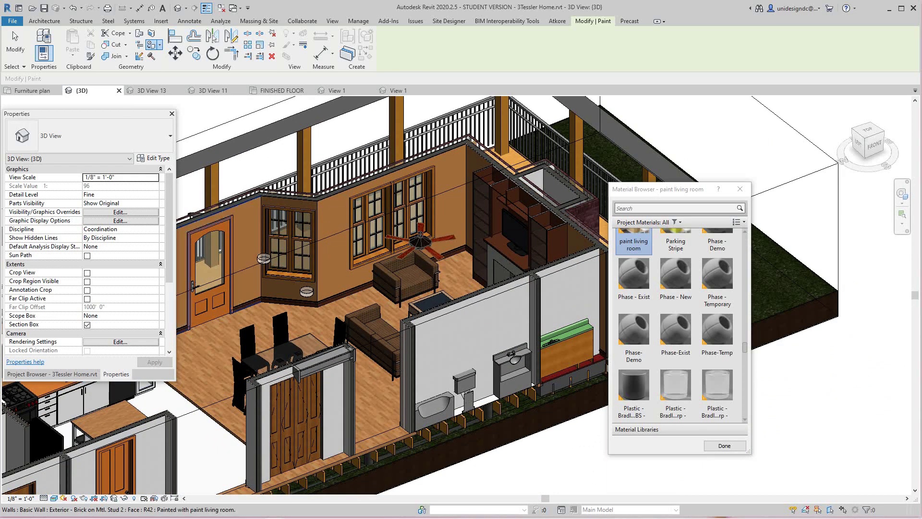
scroll(248, 283, down, 1)
middle_drag(248, 283, 290, 260)
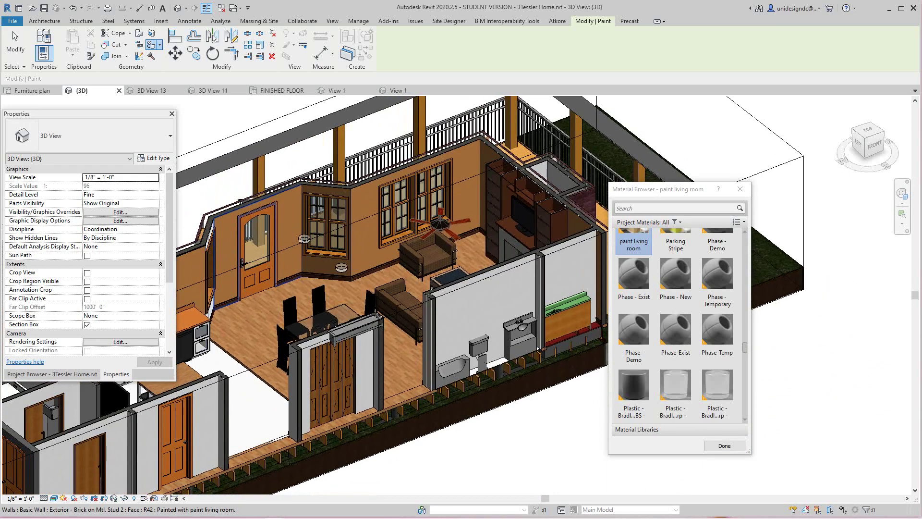
- Paint the living room face of the interior partition opposite the windows with the "paint living room" material
shift+middle_drag(318, 329, 413, 320)
scroll(230, 317, down, 1)
middle_drag(231, 317, 361, 384)
scroll(414, 323, up, 2)
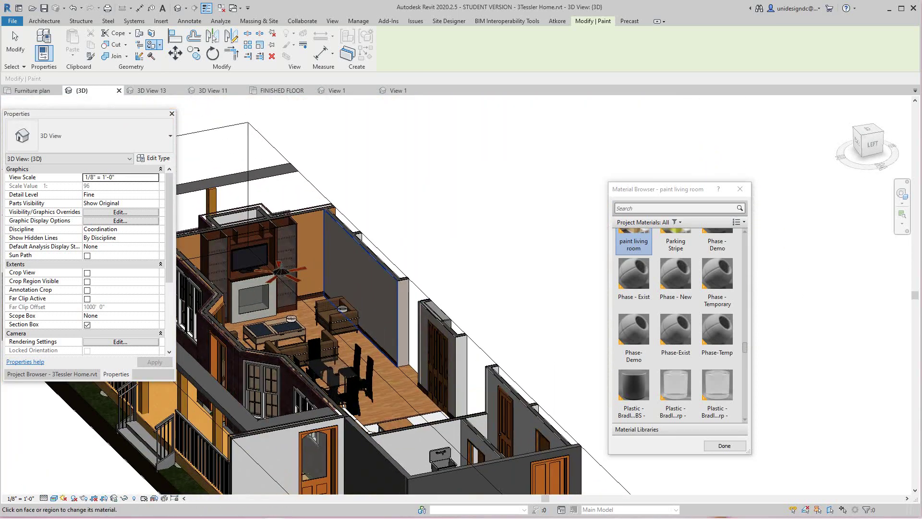
middle_drag(391, 353, 452, 345)
scroll(464, 331, up, 5)
scroll(464, 331, down, 6)
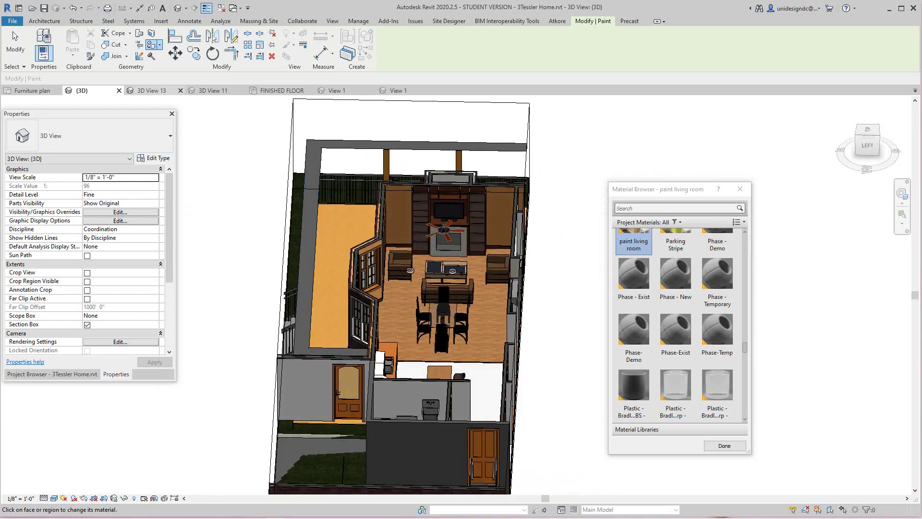
- Open 3D View 13 and 3D View 11, and examine the painted living room walls in the interior perspective
click(151, 90)
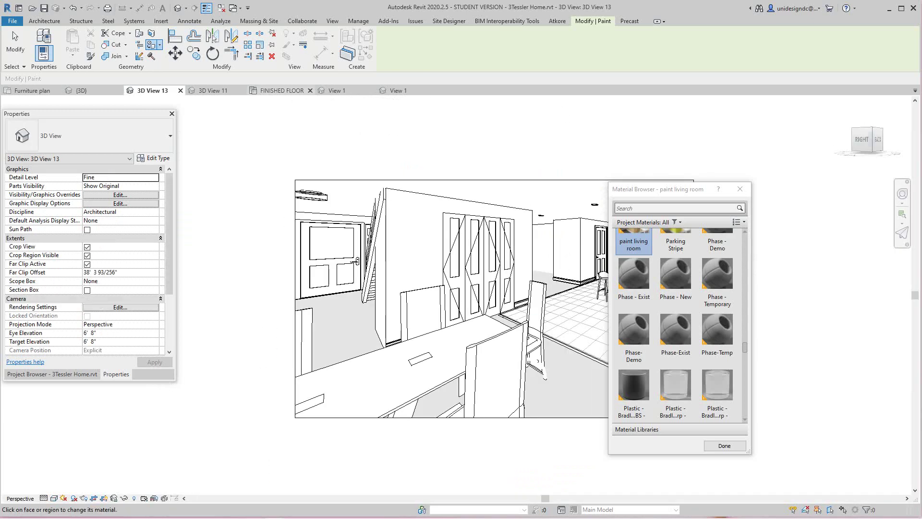
click(212, 90)
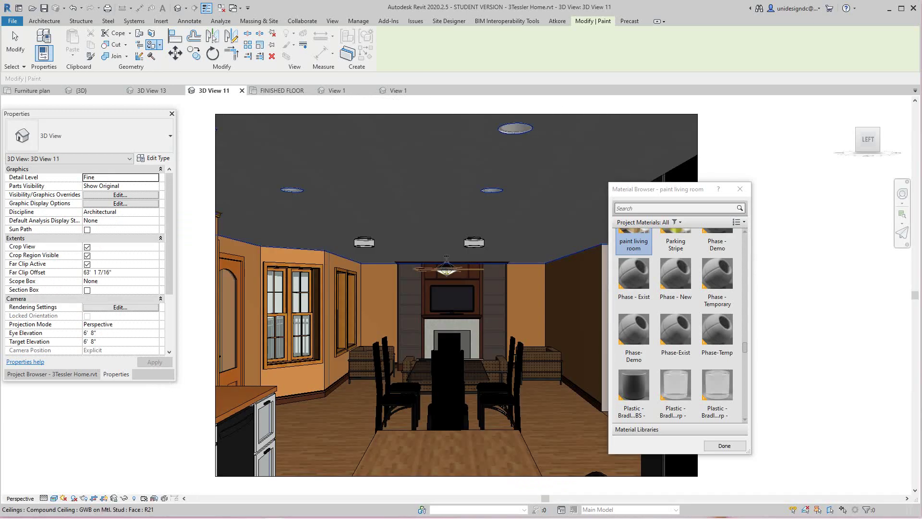
drag(652, 192, 757, 182)
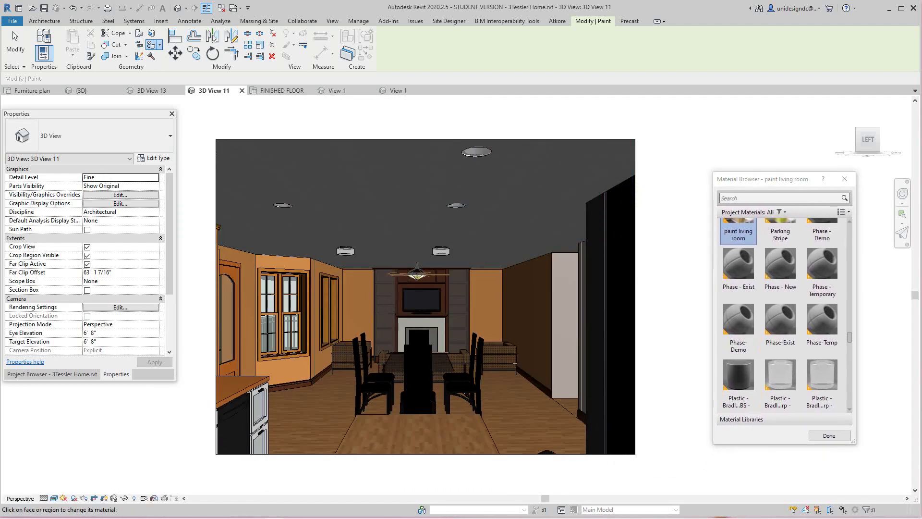
scroll(425, 295, up, 3)
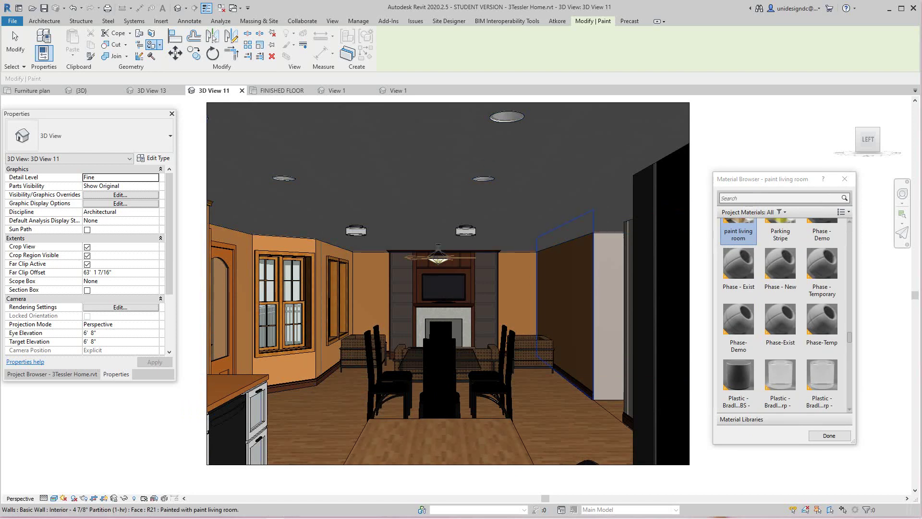
scroll(601, 385, up, 3)
scroll(562, 393, down, 3)
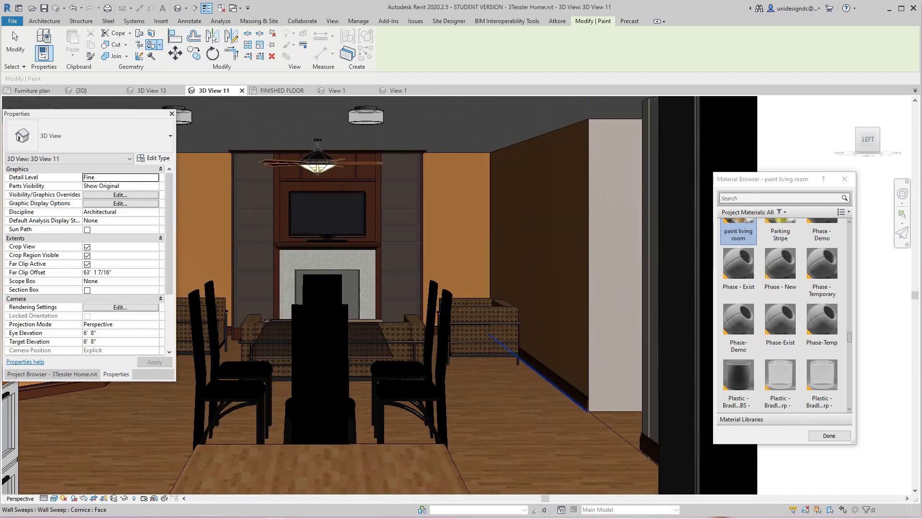
middle_drag(562, 393, 587, 385)
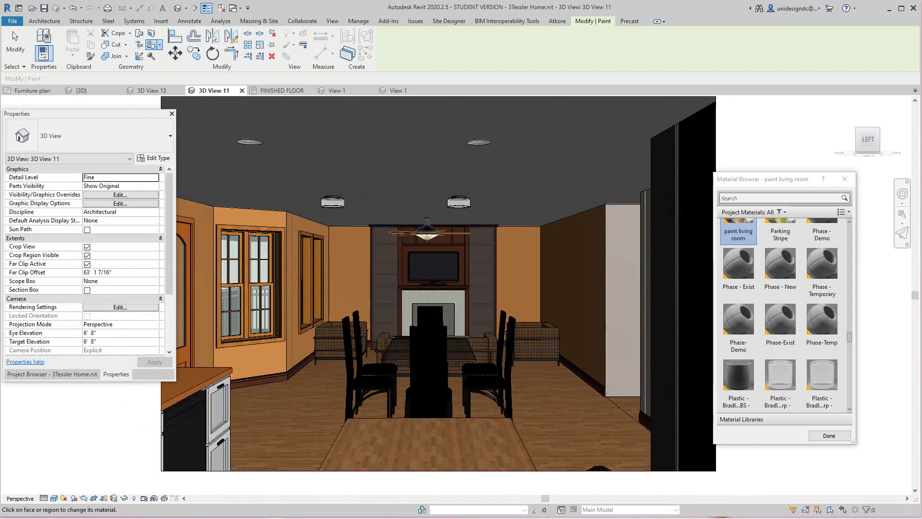
mouse_move(186, 513)
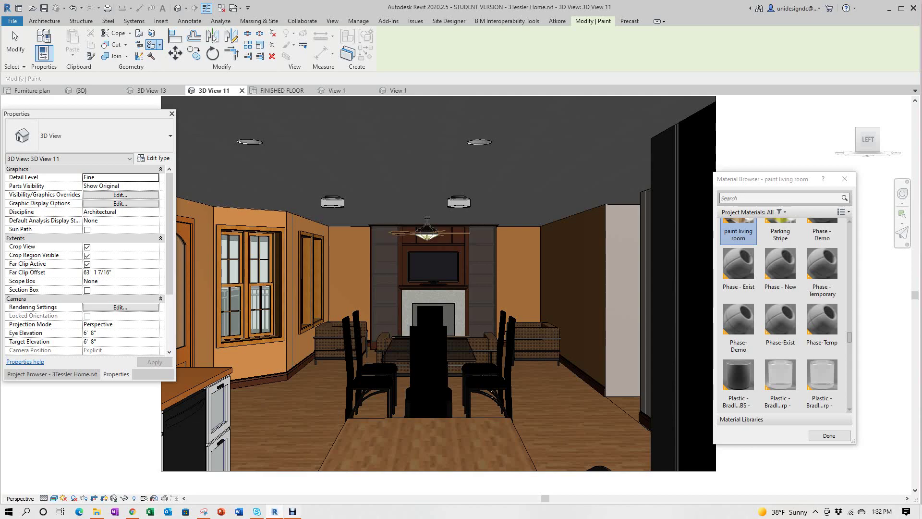